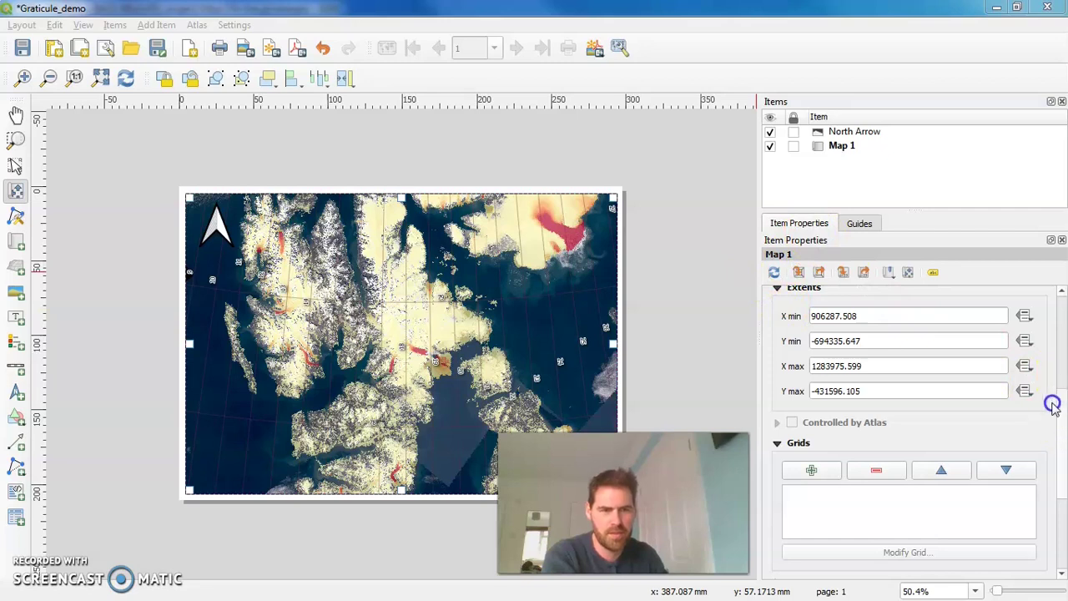
Lock Map 1's layers and position in the layout, then return to the main QGIS window
{"action": "left_click_drag", "start_coordinate": [1053, 404], "coordinate": [1057, 310]}
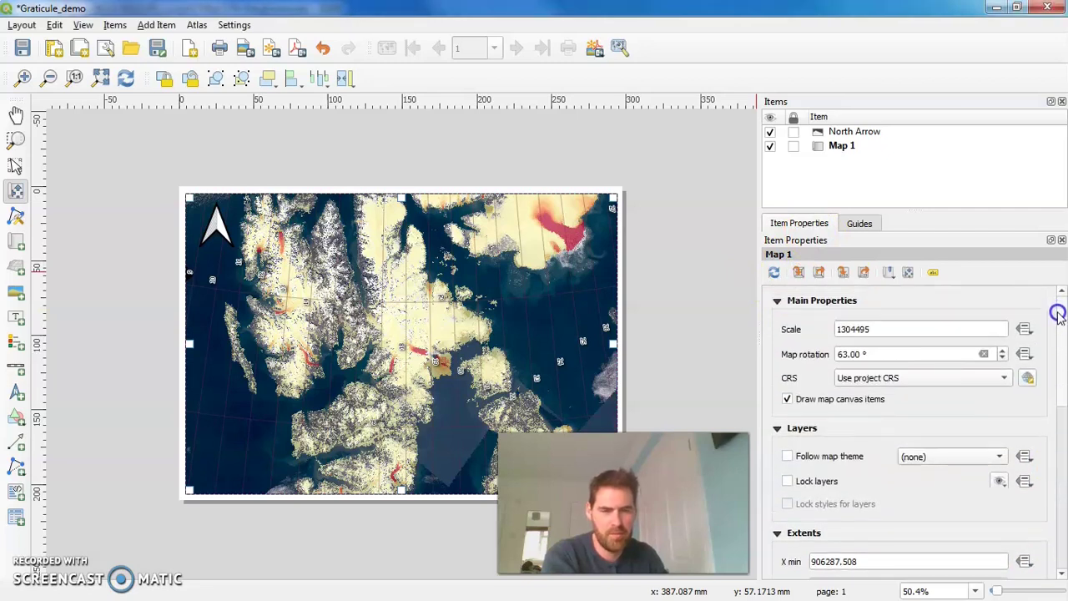
{"action": "left_click", "coordinate": [788, 481]}
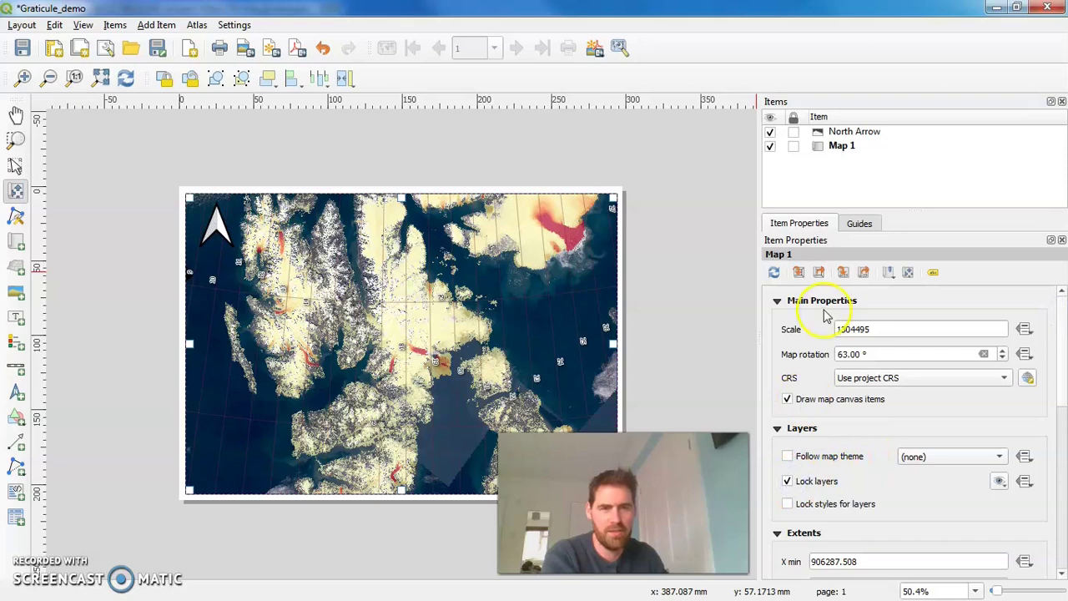
{"action": "left_click", "coordinate": [794, 146]}
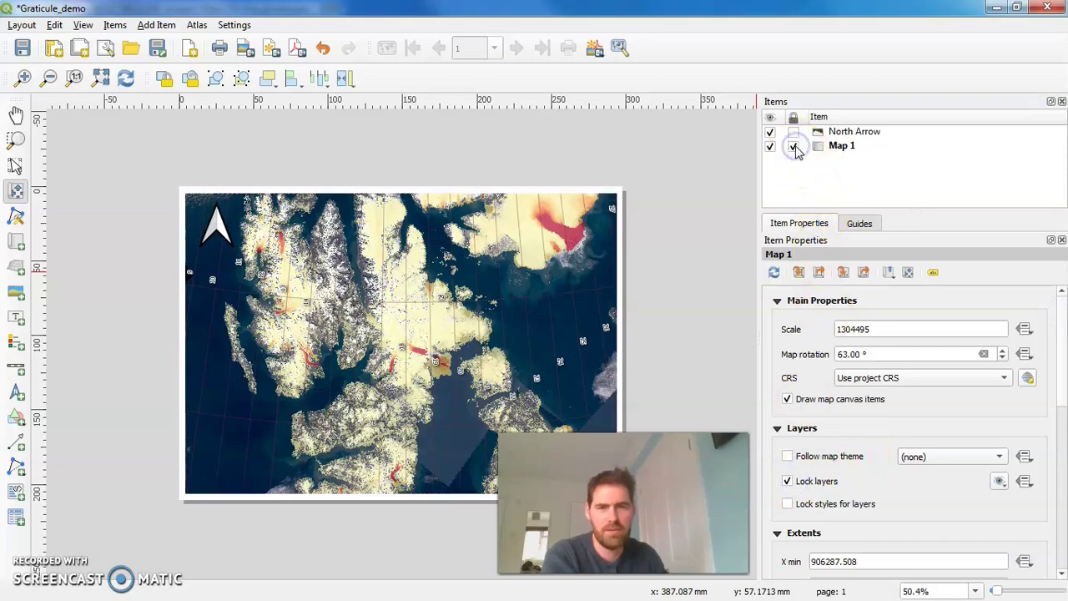
{"action": "left_click", "coordinate": [573, 261]}
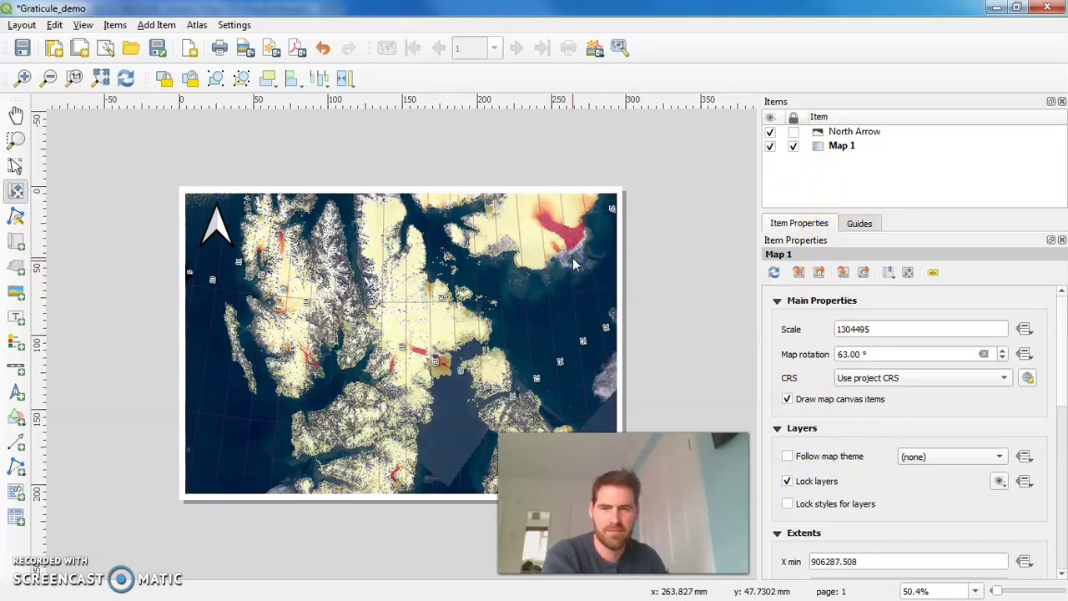
{"action": "left_click", "coordinate": [642, 260]}
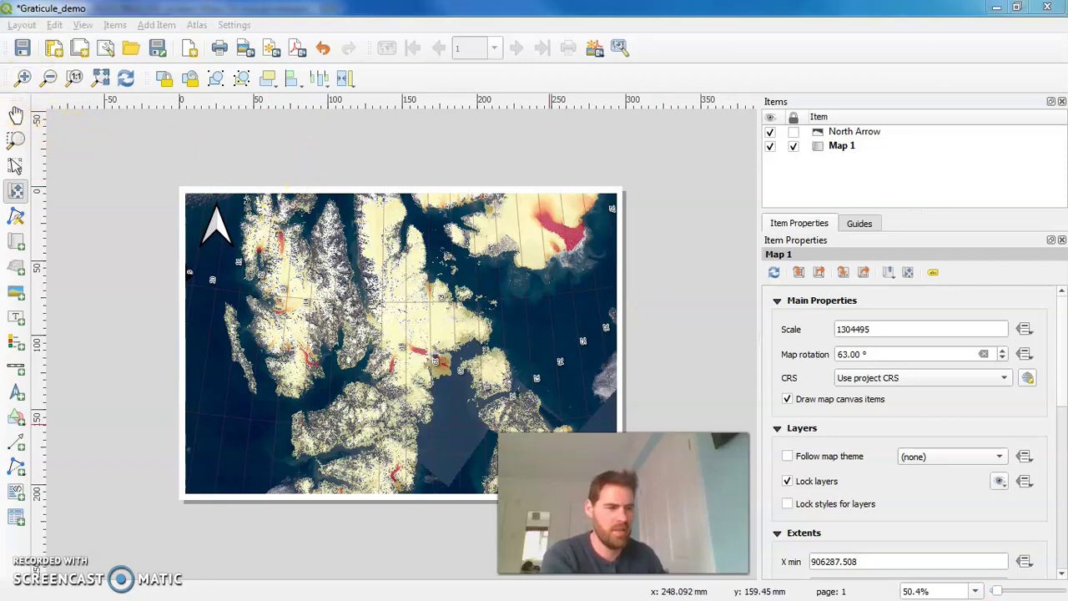
{"action": "key", "text": "alt+Tab"}
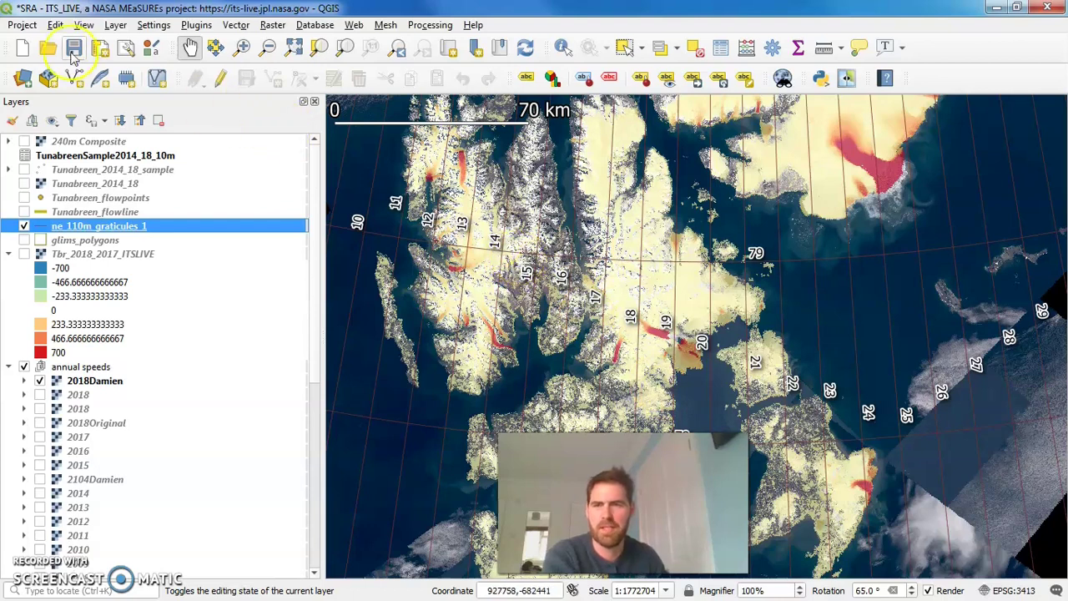
Add a new custom projection entry and name it ViewFromSpace_UK
{"action": "left_click", "coordinate": [155, 26]}
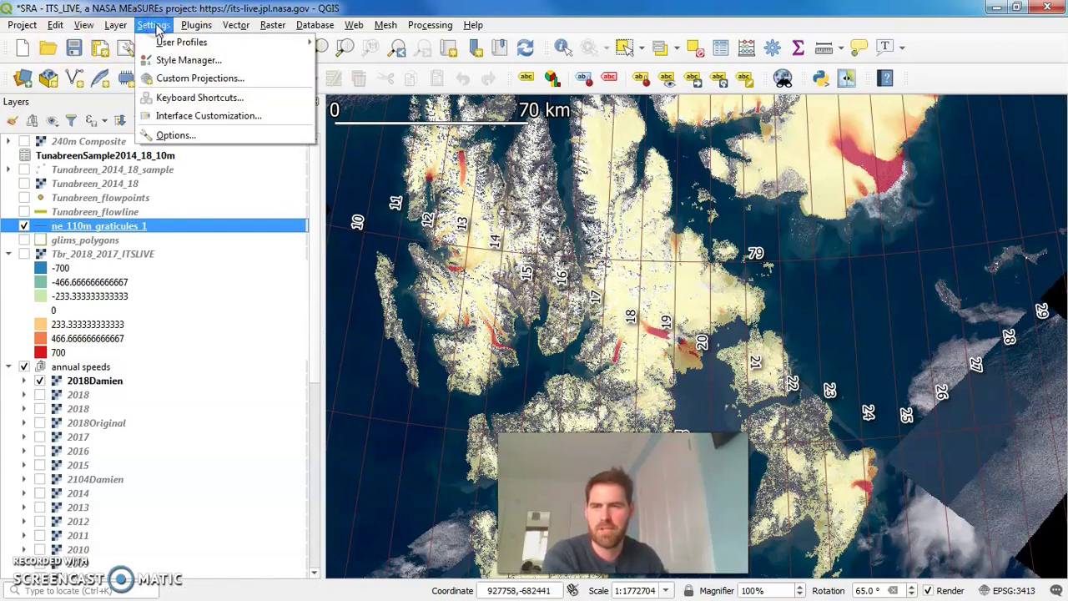
{"action": "left_click", "coordinate": [196, 77]}
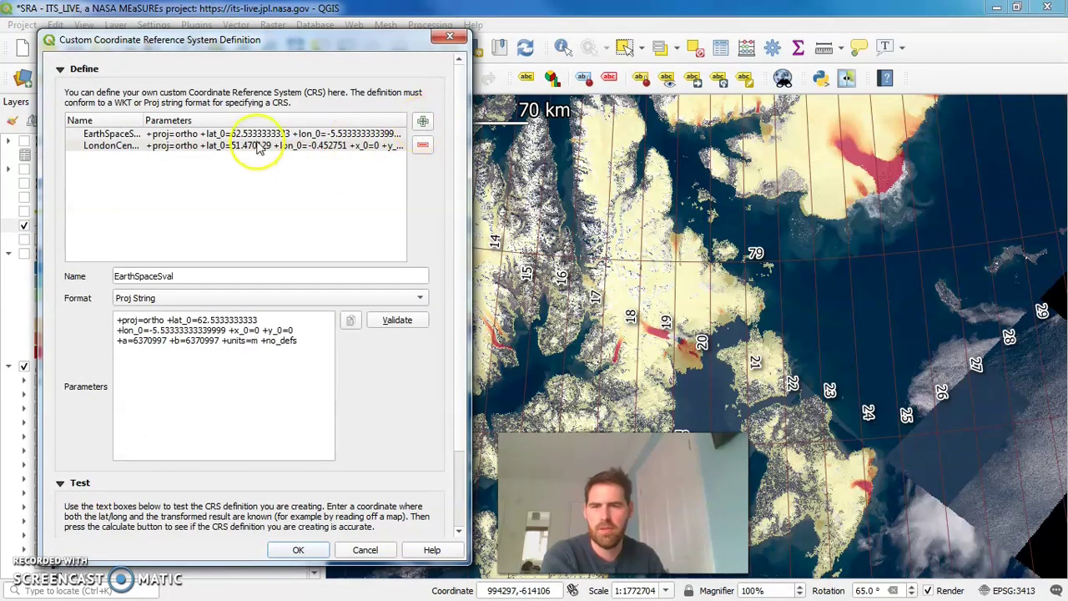
{"action": "left_click", "coordinate": [423, 122]}
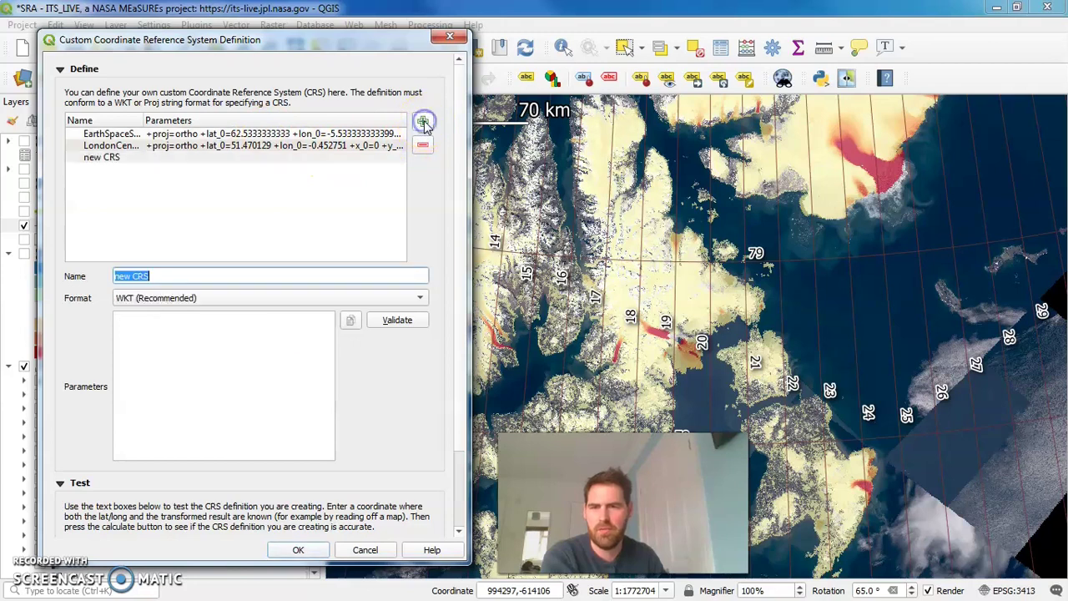
{"action": "left_click", "coordinate": [142, 162]}
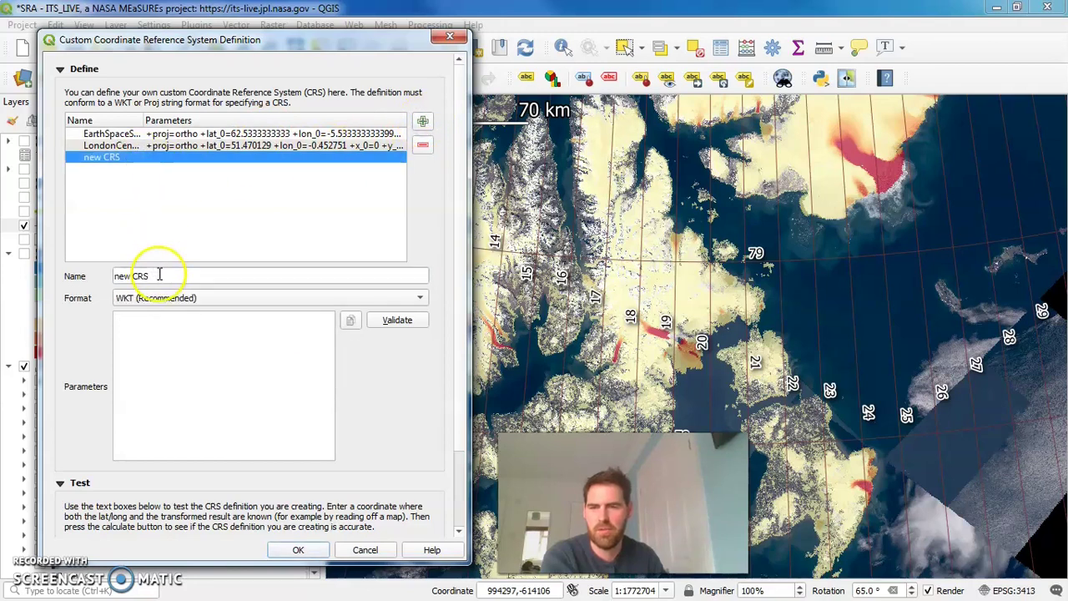
{"action": "left_click_drag", "start_coordinate": [155, 276], "coordinate": [107, 276]}
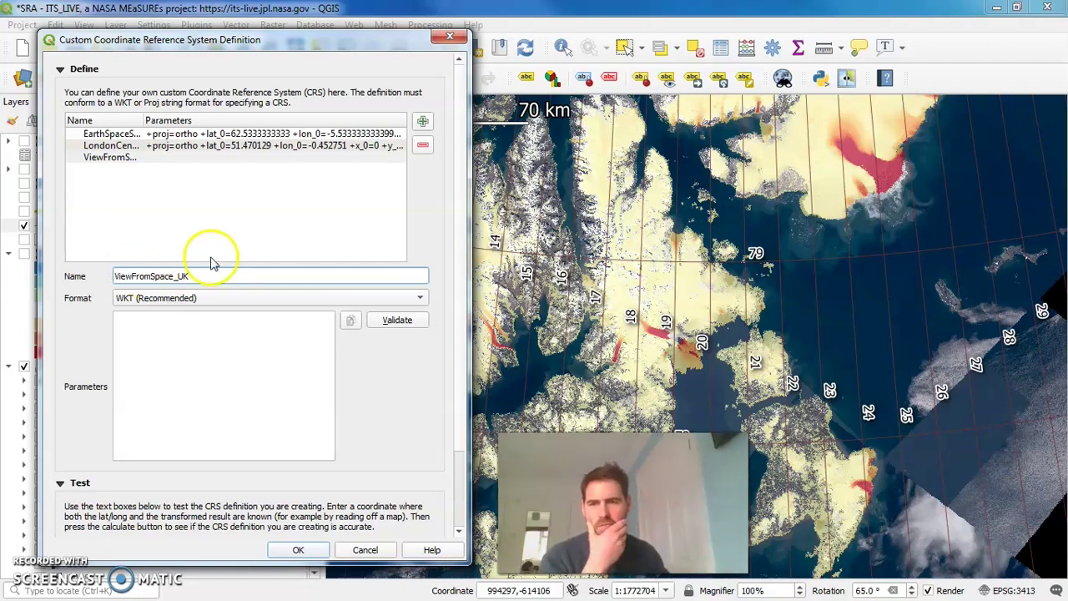
{"action": "type", "text": "K"}
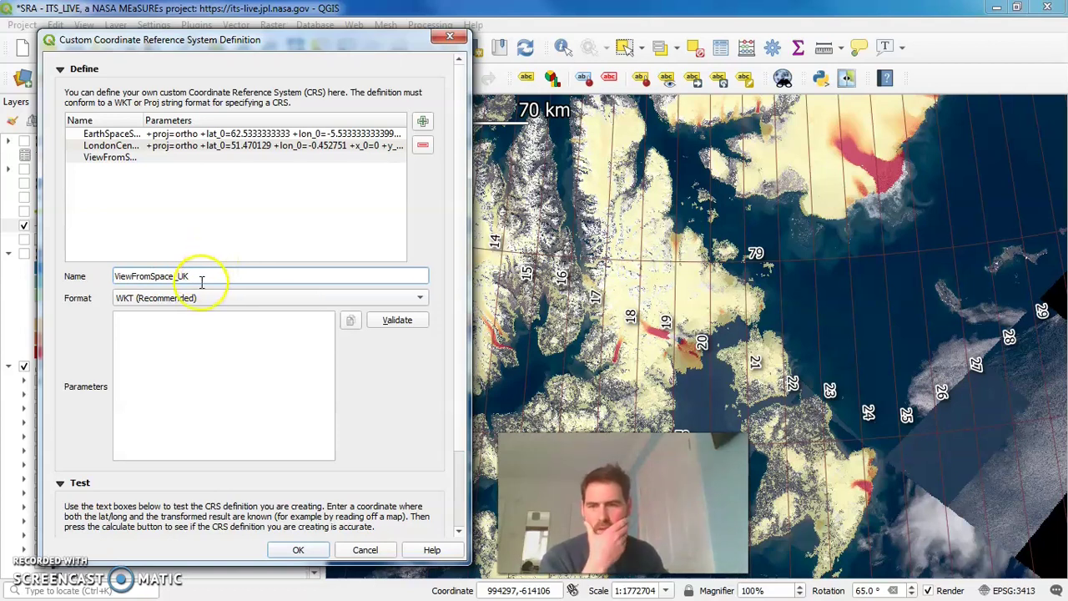
Define it as a Proj String orthographic projection at lat 51.470129, lon -0.452751, validate and save
{"action": "left_click", "coordinate": [205, 298]}
{"action": "left_click", "coordinate": [207, 312]}
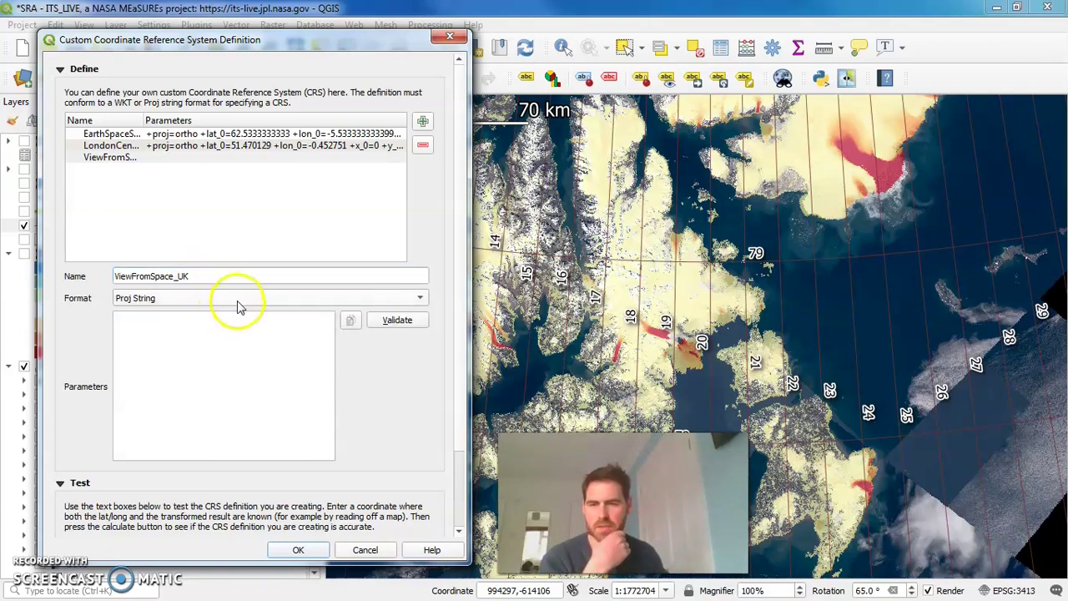
{"action": "key", "text": "alt+Tab"}
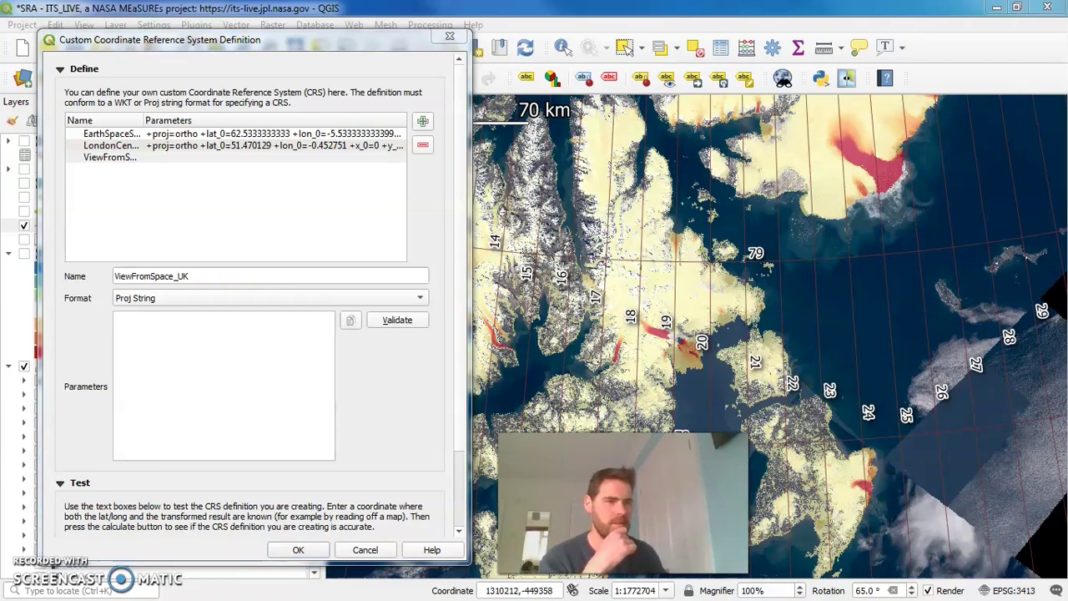
{"action": "left_click", "coordinate": [219, 345]}
{"action": "type", "text": "+proj=ortho +lat_0=51.470129 +lon_0=-0.452751 +x_0=0 +y_0=0 +a=6371000 +b=6371000 +units=m +no_defs"}
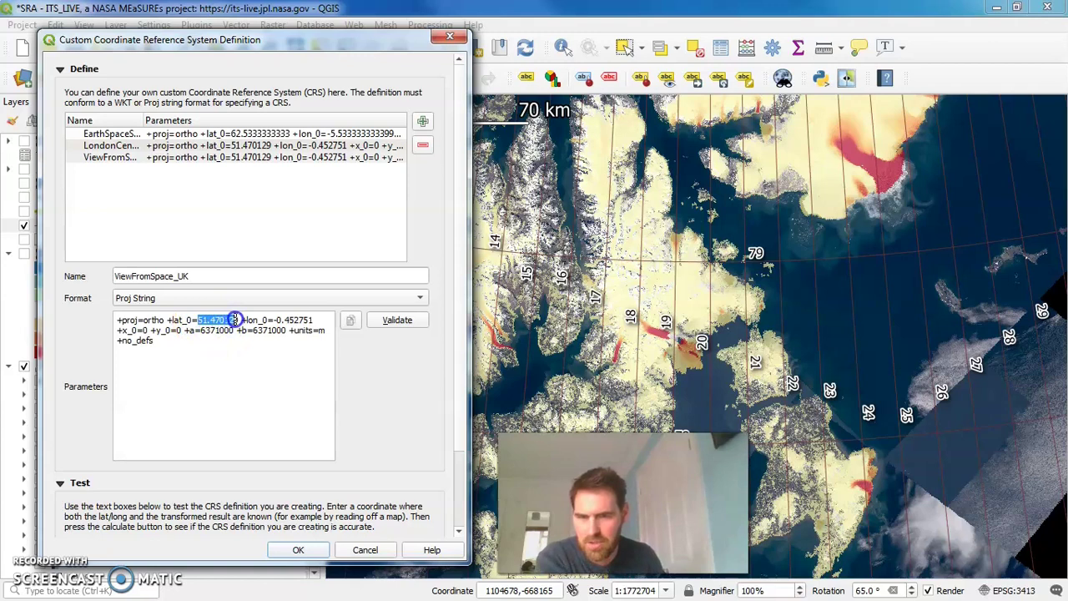
{"action": "left_click_drag", "start_coordinate": [276, 320], "coordinate": [293, 321]}
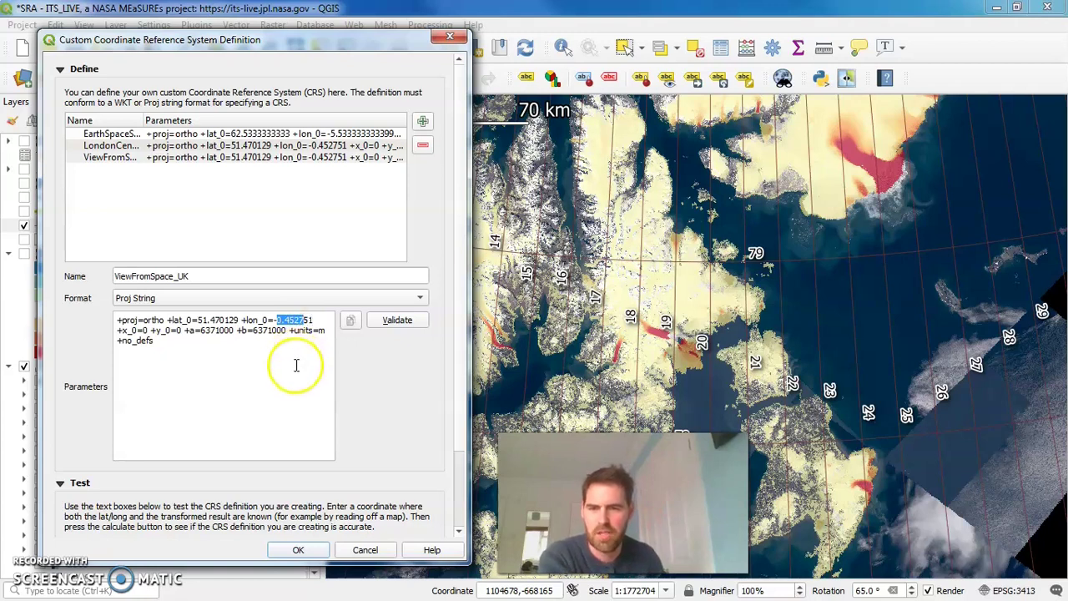
{"action": "left_click", "coordinate": [393, 320]}
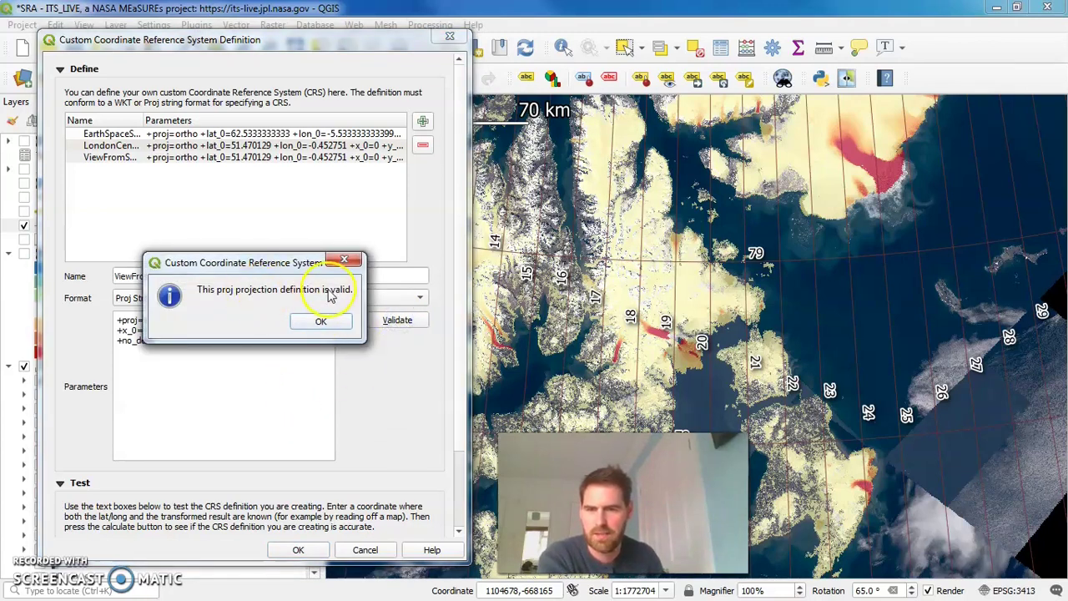
{"action": "left_click", "coordinate": [316, 324]}
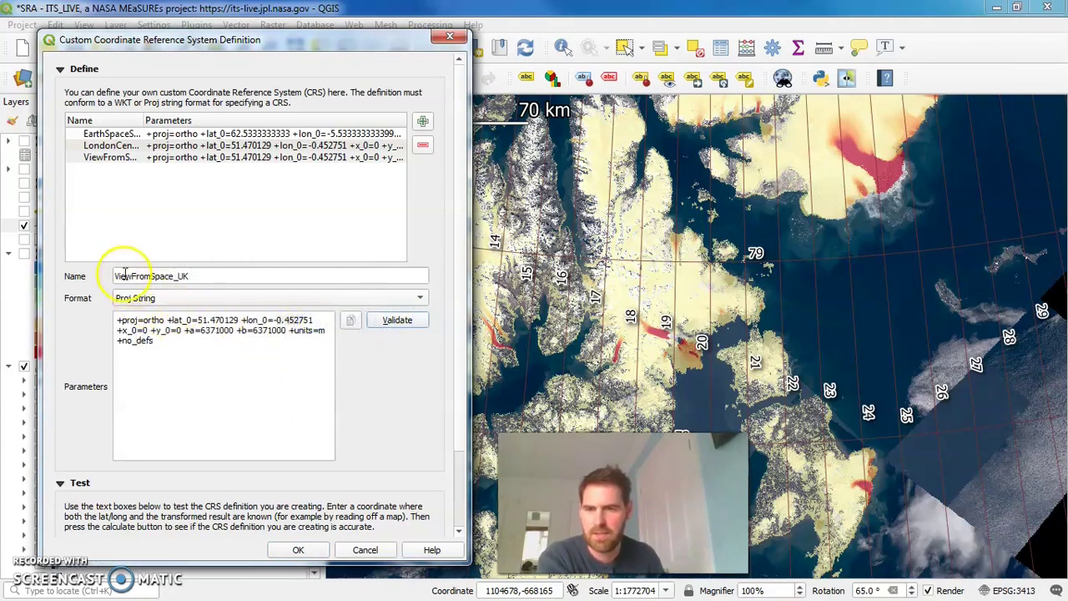
{"action": "left_click", "coordinate": [312, 557]}
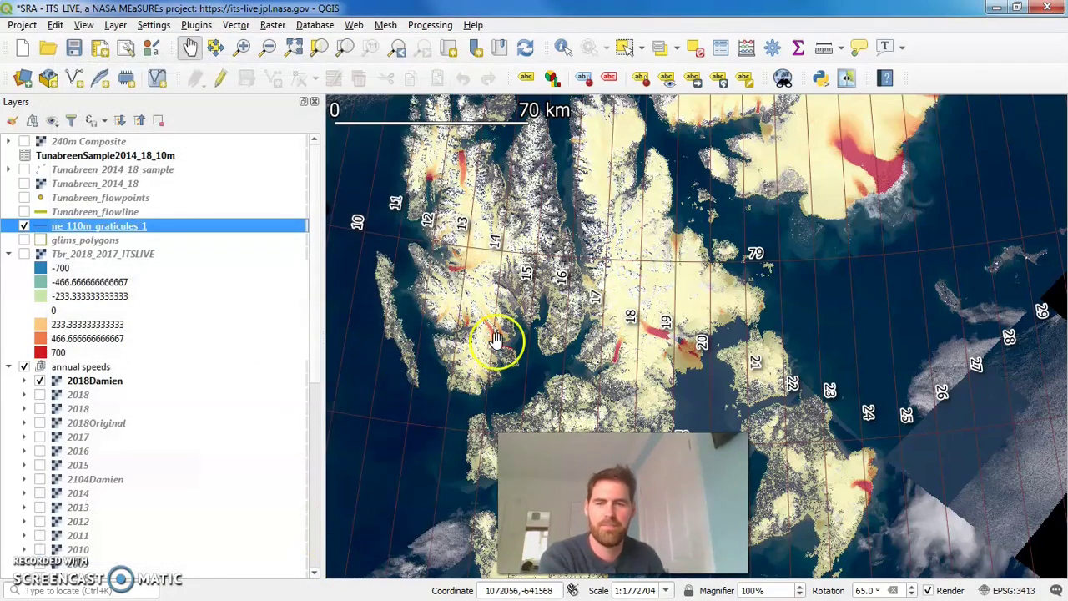
{"action": "left_click", "coordinate": [22, 24]}
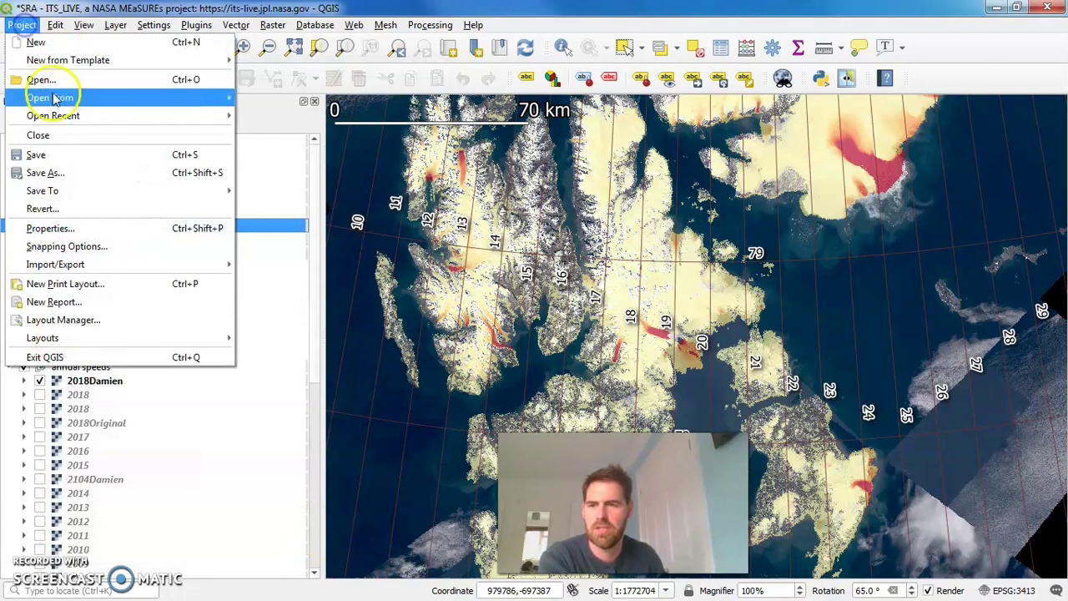
{"action": "left_click", "coordinate": [96, 228]}
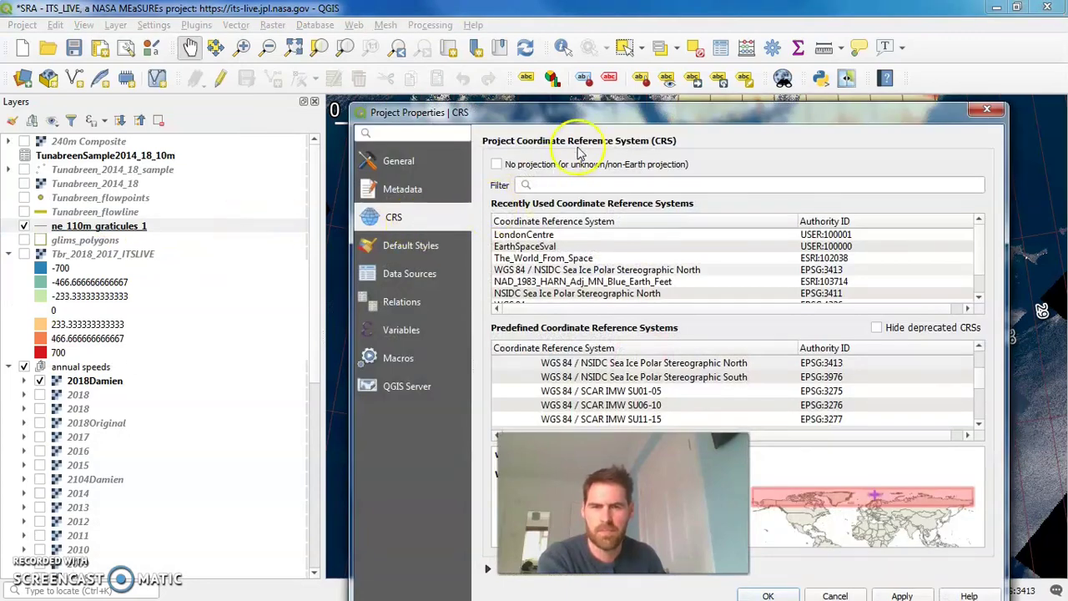
{"action": "left_click_drag", "start_coordinate": [603, 107], "coordinate": [484, 29]}
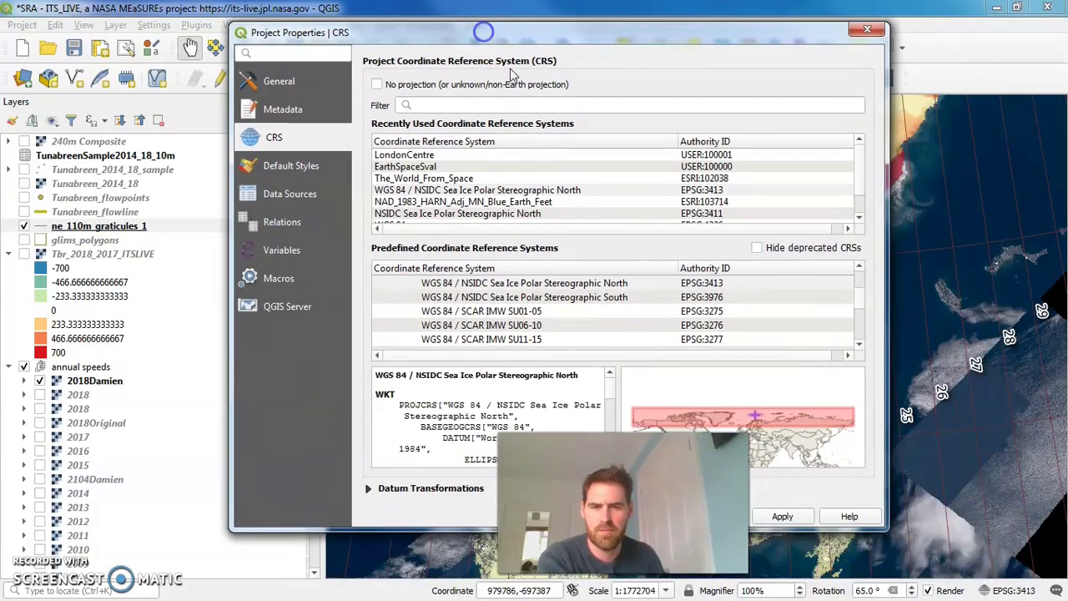
{"action": "left_click", "coordinate": [859, 302]}
{"action": "left_click_drag", "start_coordinate": [860, 301], "coordinate": [863, 328]}
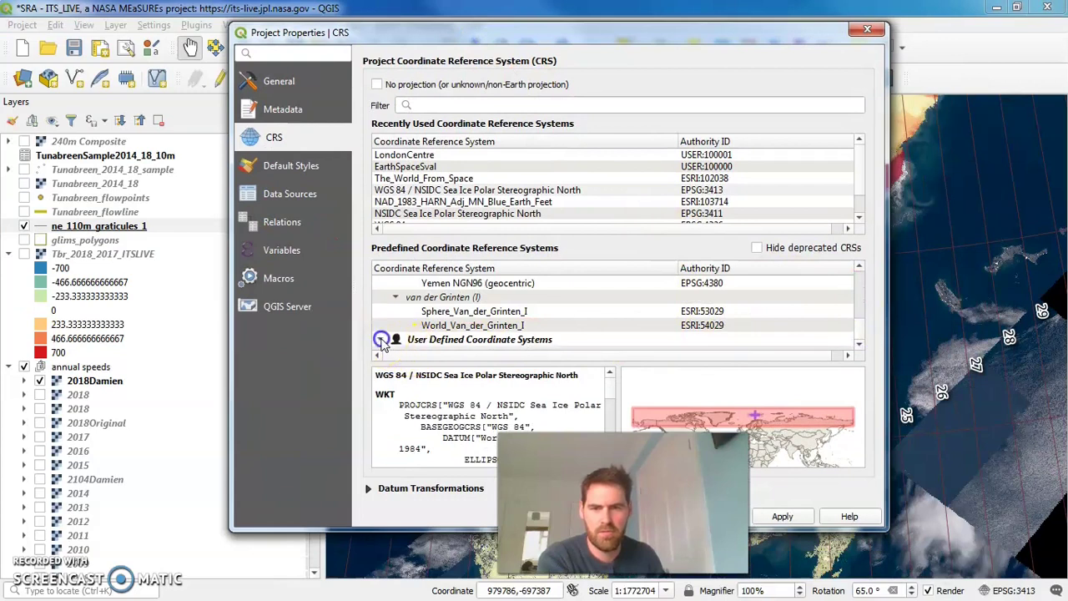
{"action": "scroll", "coordinate": [862, 332], "scroll_direction": "down", "scroll_amount": 1}
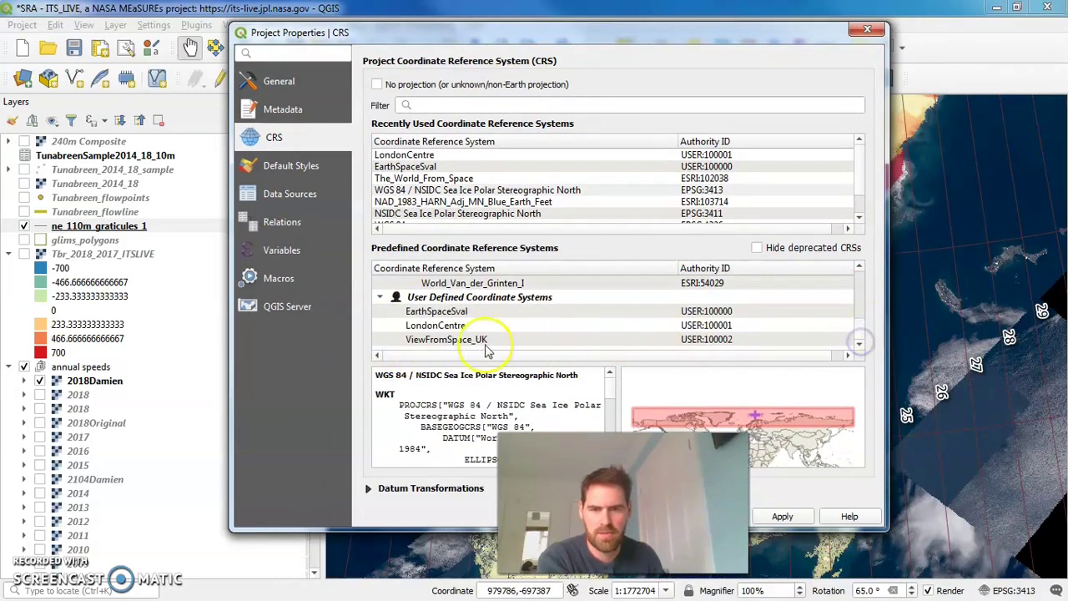
{"action": "left_click", "coordinate": [866, 30]}
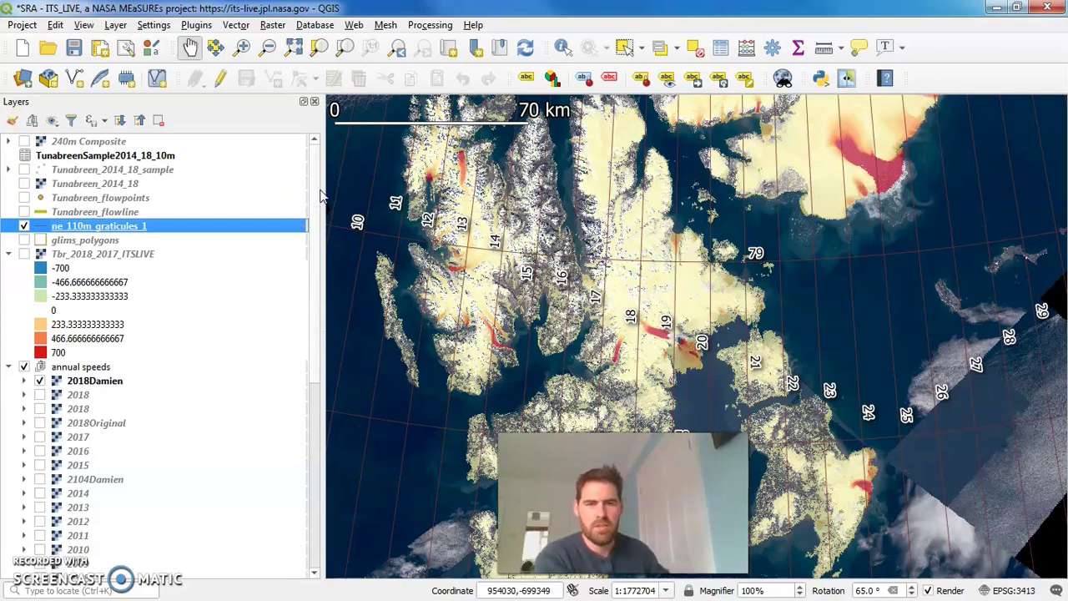
Hide ne_110m_graticules_1, the annual speeds group and the satellite basemap layer
{"action": "left_click", "coordinate": [24, 225]}
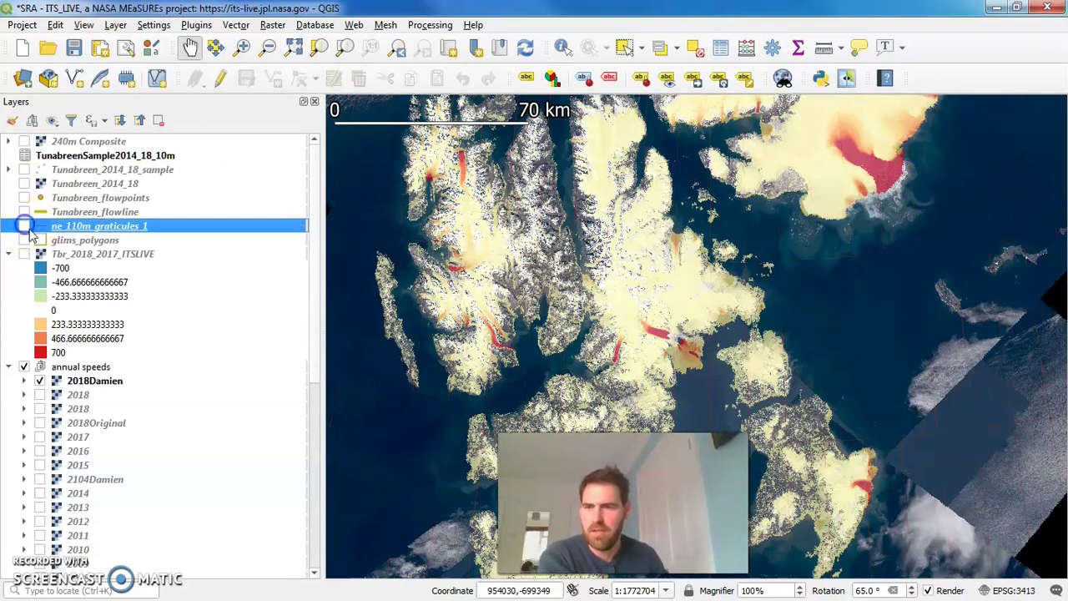
{"action": "left_click", "coordinate": [25, 366]}
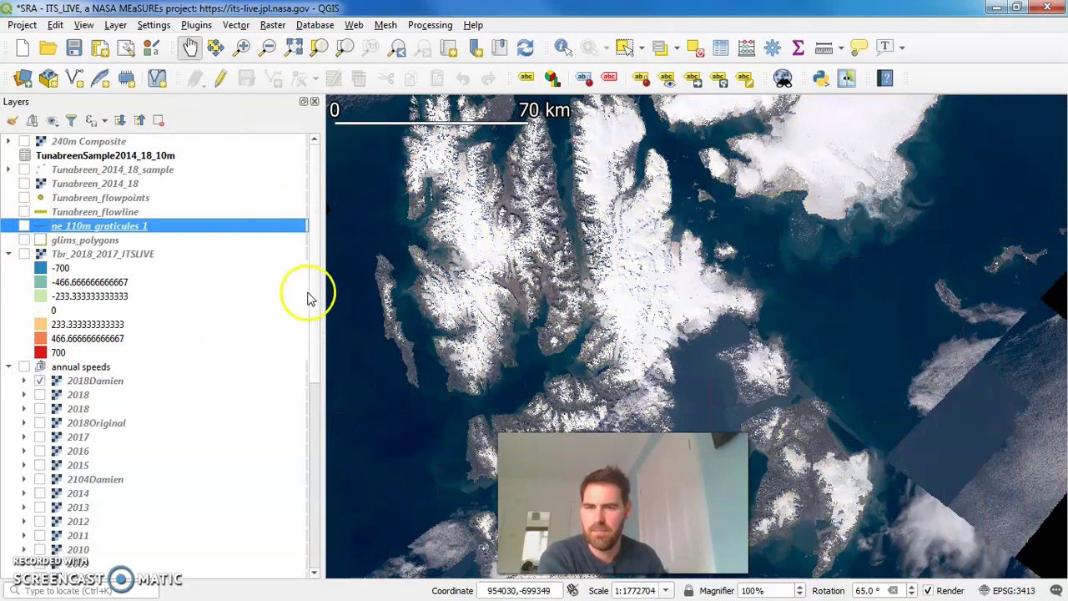
{"action": "left_click_drag", "start_coordinate": [308, 292], "coordinate": [298, 512]}
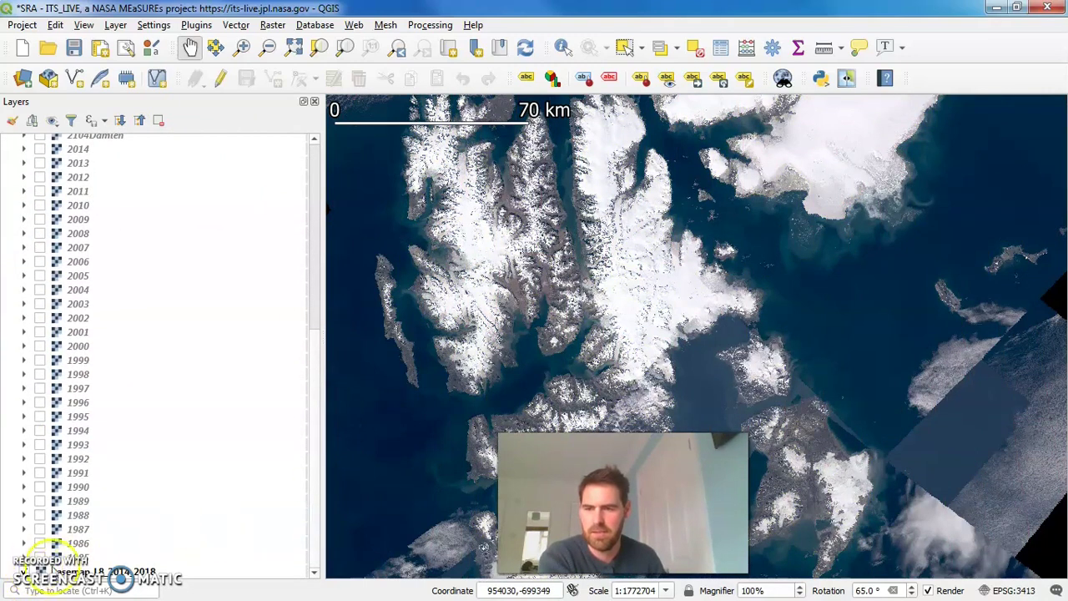
{"action": "left_click", "coordinate": [24, 572]}
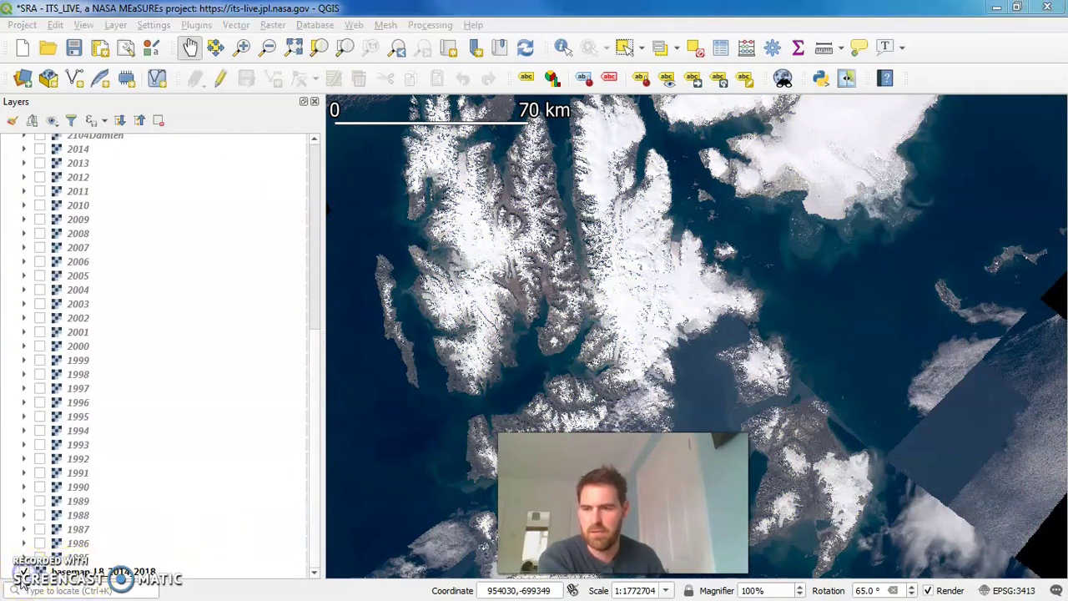
{"action": "left_click_drag", "start_coordinate": [309, 517], "coordinate": [322, 175]}
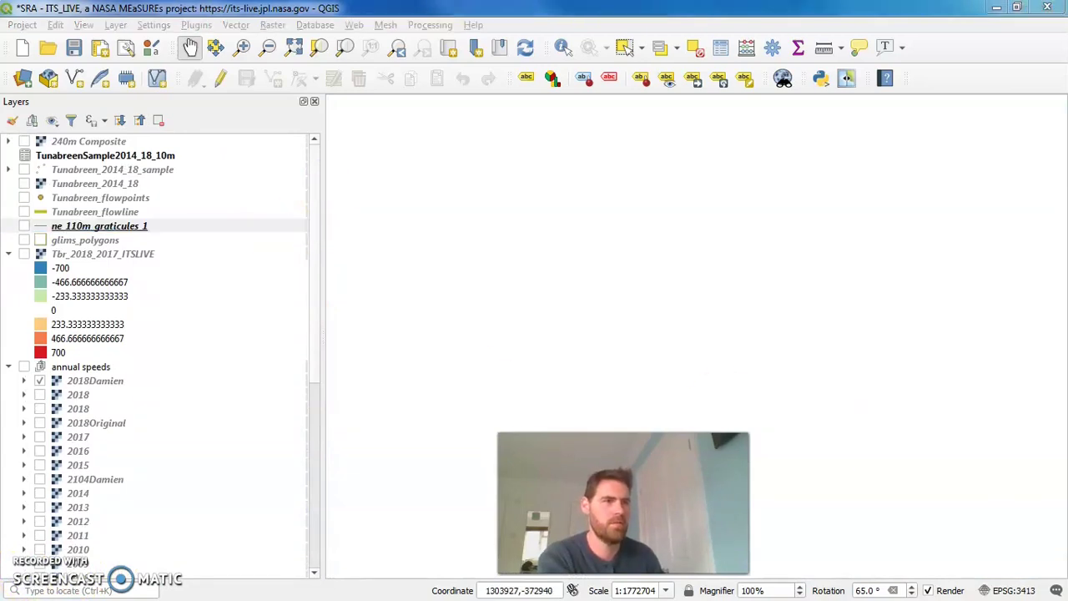
{"action": "left_click_drag", "start_coordinate": [1067, 134], "coordinate": [360, 34]}
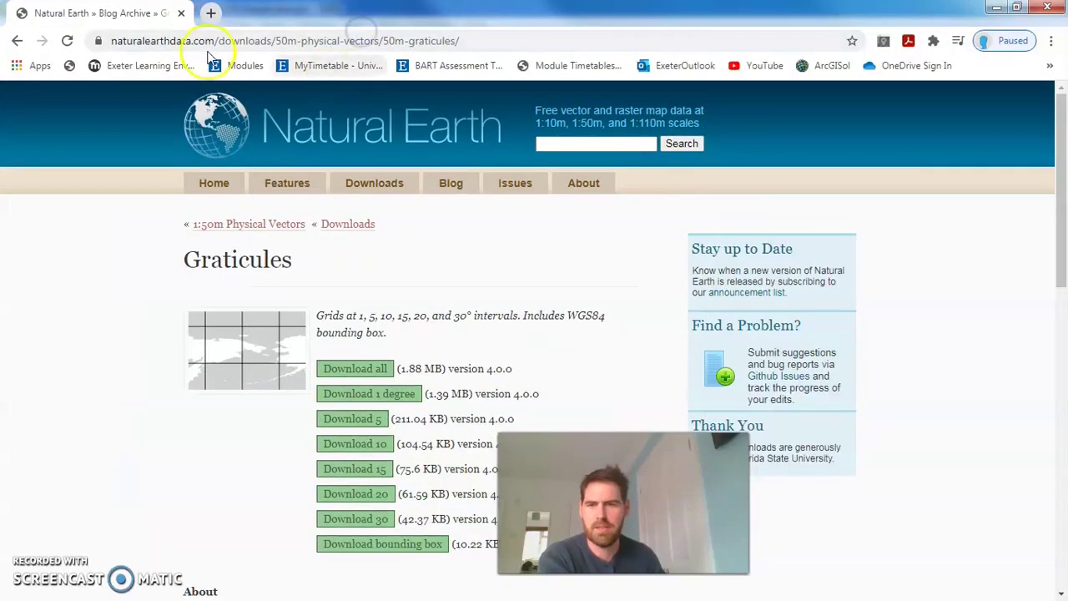
Search the web for 'natural earth download'
{"action": "left_click", "coordinate": [17, 40]}
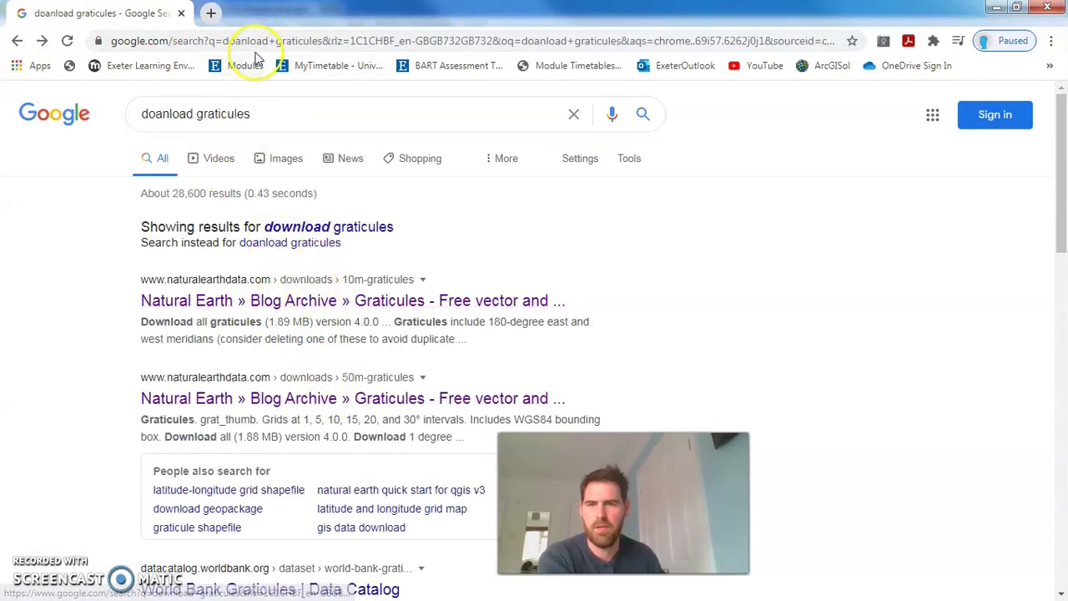
{"action": "triple_click", "coordinate": [271, 114]}
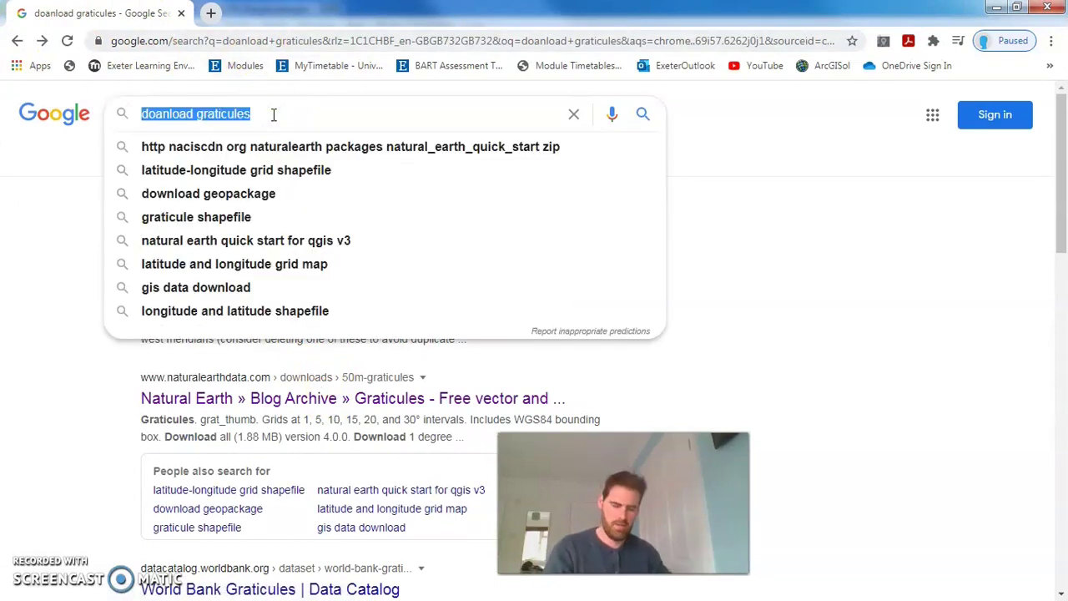
{"action": "type", "text": "natural ea"}
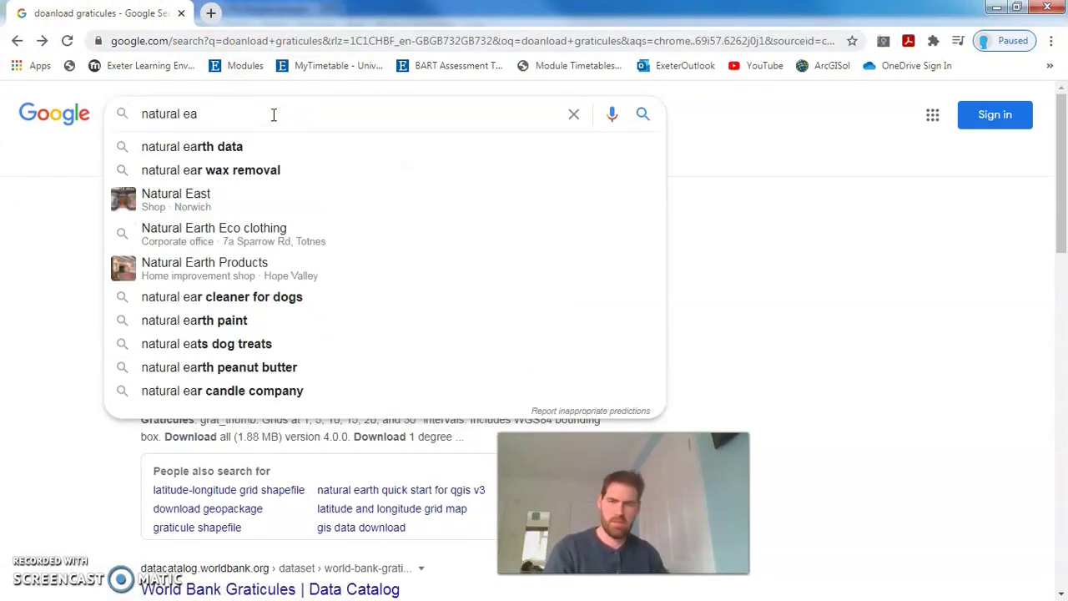
{"action": "type", "text": "rth down"}
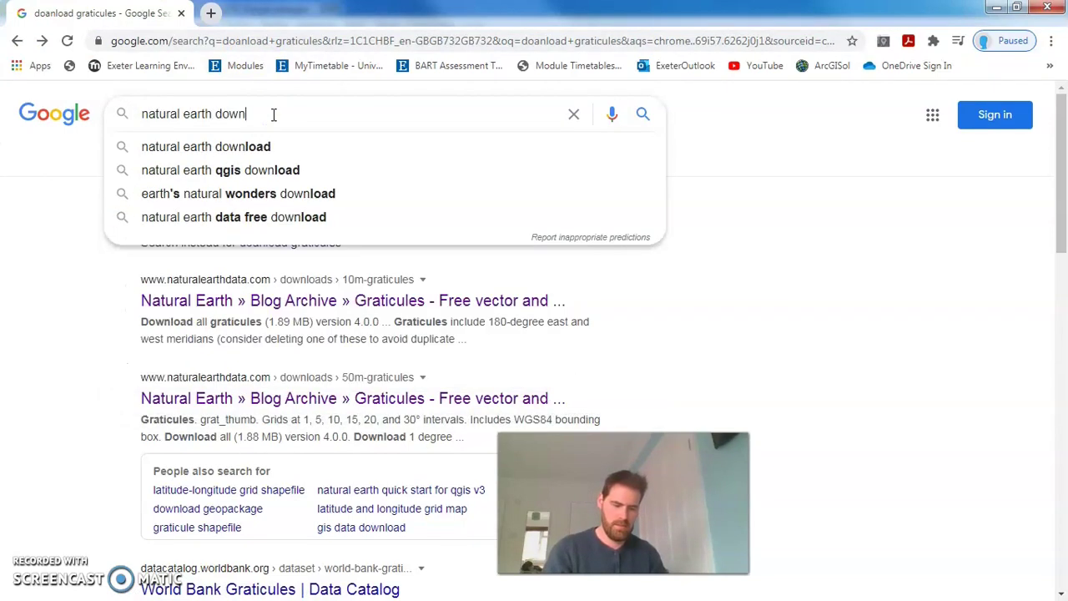
{"action": "type", "text": "load"}
{"action": "key", "text": "Return"}
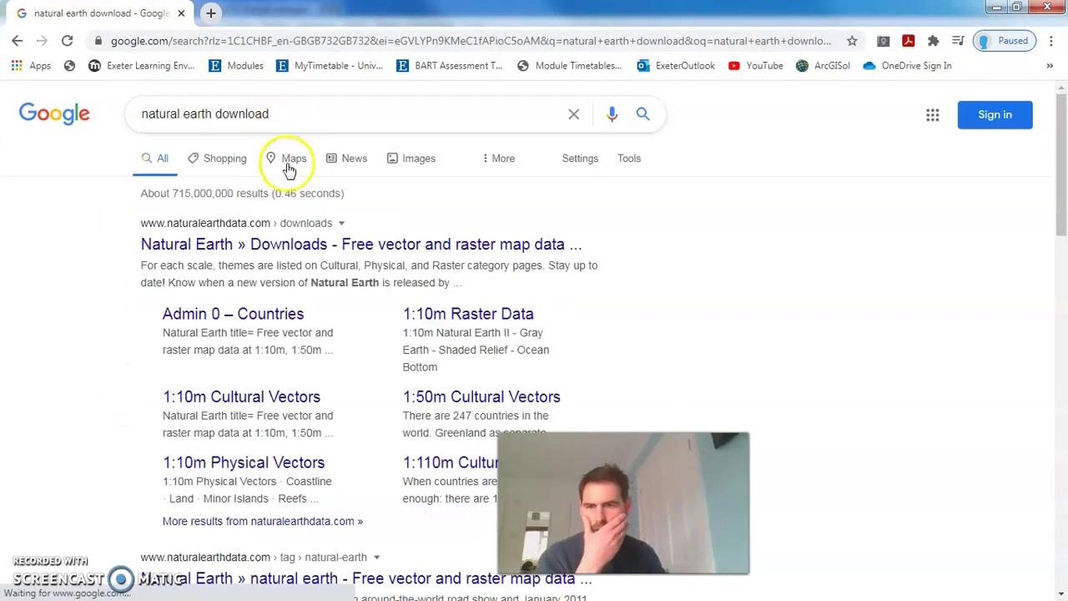
Browse the Natural Earth 1:110m Physical Vectors downloads, then return to QGIS
{"action": "left_click", "coordinate": [514, 247]}
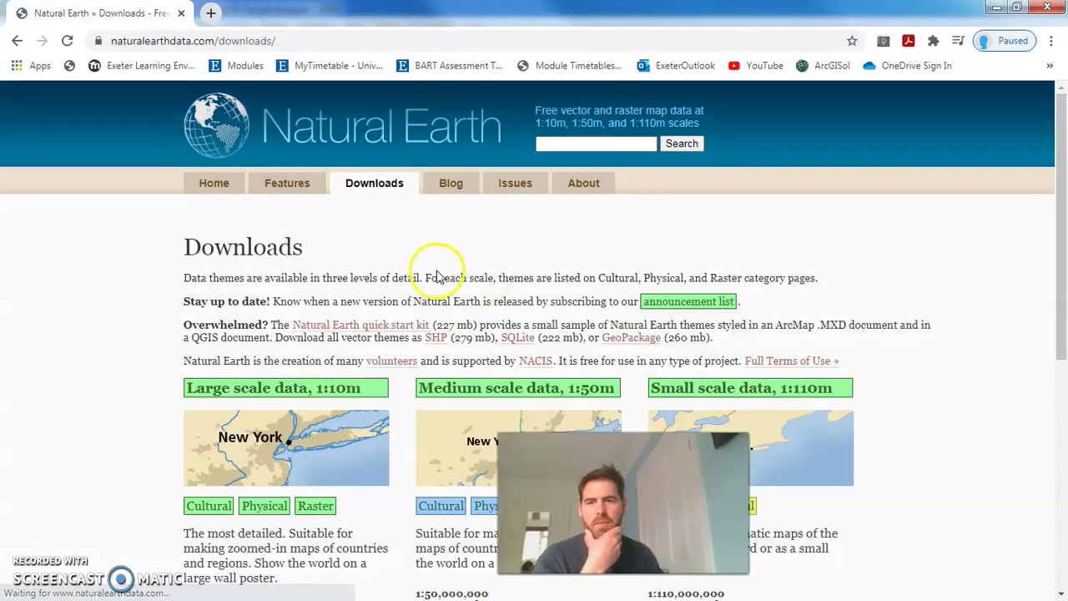
{"action": "scroll", "coordinate": [442, 251], "scroll_direction": "down", "scroll_amount": 2}
{"action": "scroll", "coordinate": [442, 271], "scroll_direction": "down", "scroll_amount": 4}
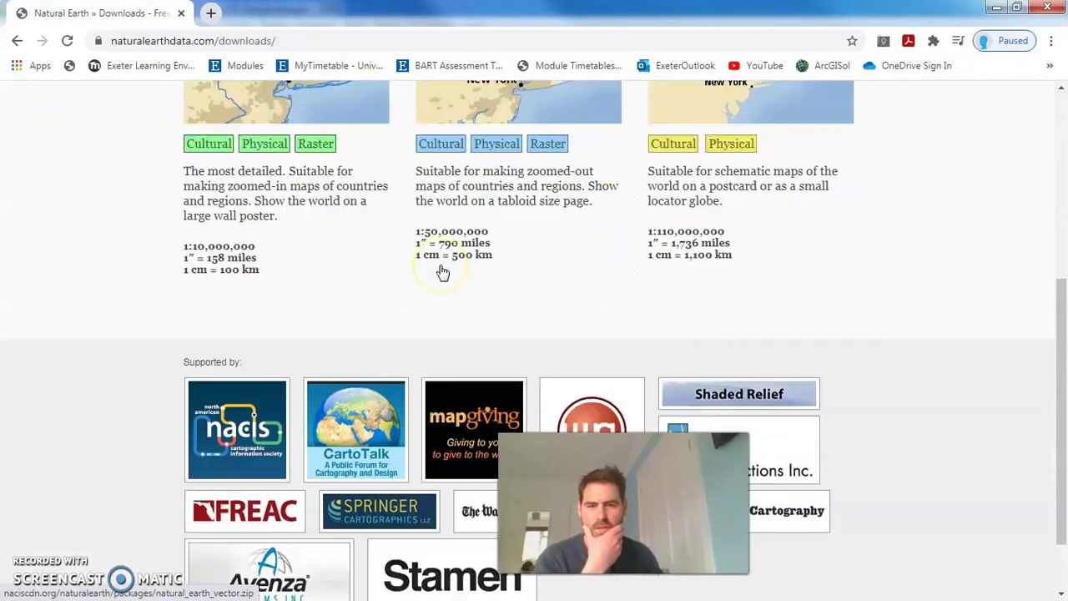
{"action": "scroll", "coordinate": [607, 271], "scroll_direction": "up", "scroll_amount": 6}
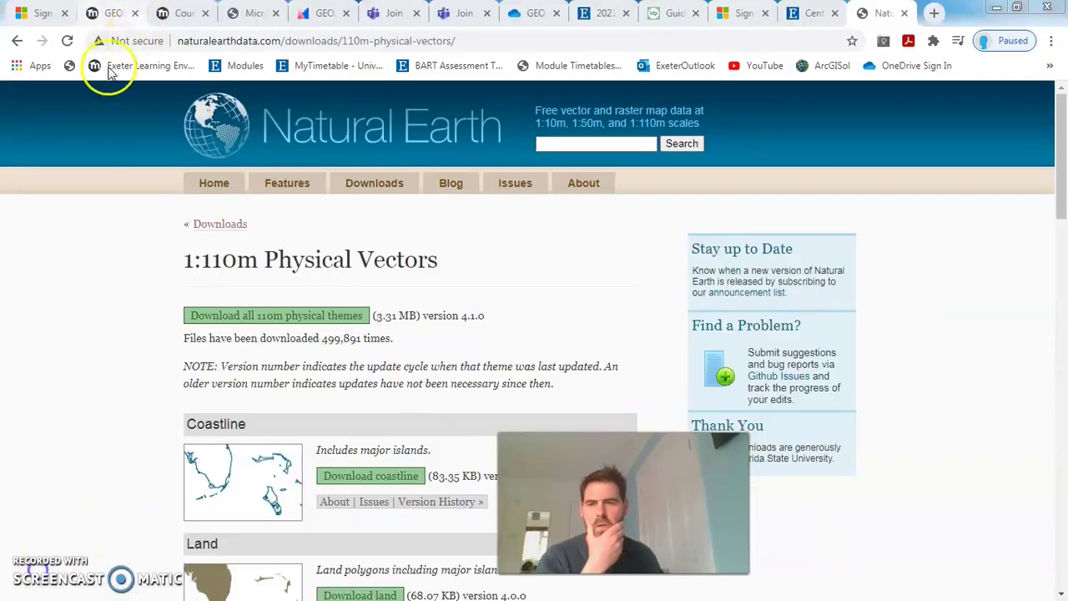
{"action": "scroll", "coordinate": [109, 271], "scroll_direction": "down", "scroll_amount": 4}
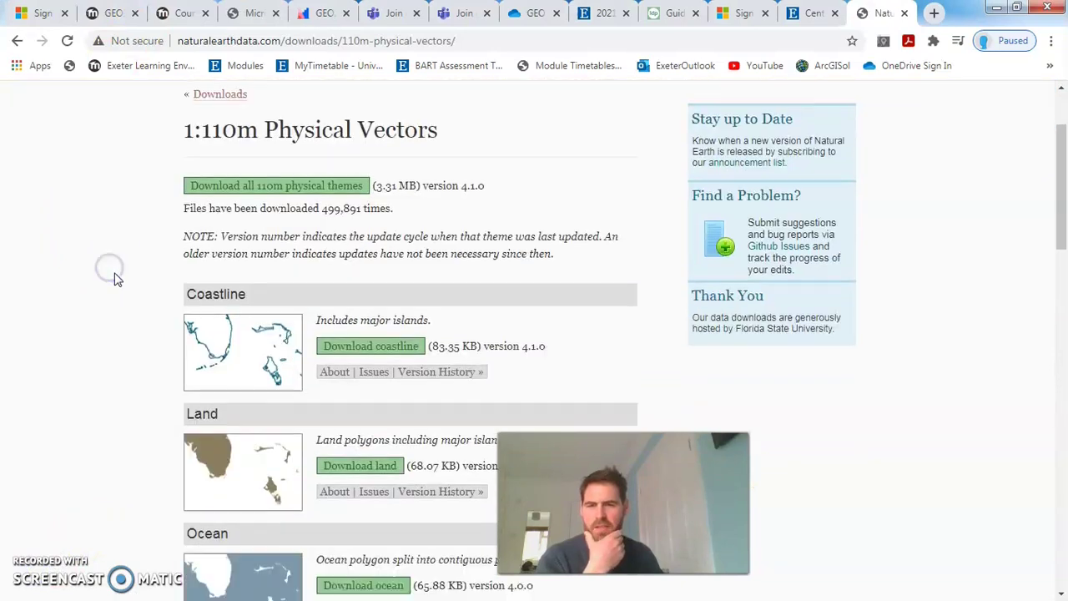
{"action": "scroll", "coordinate": [246, 342], "scroll_direction": "down", "scroll_amount": 2}
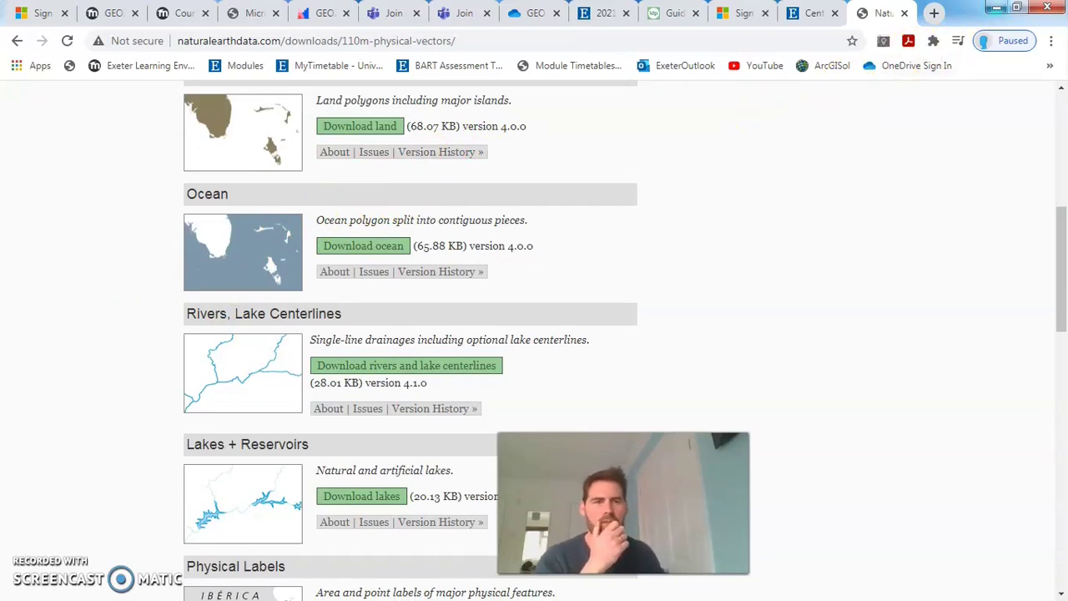
{"action": "left_click", "coordinate": [996, 8]}
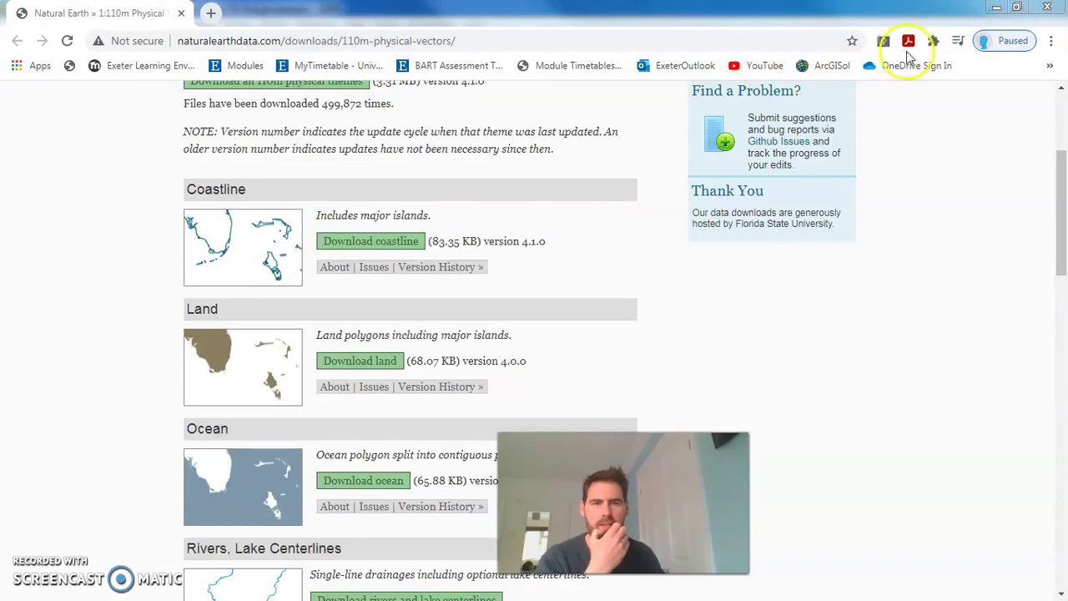
{"action": "left_click", "coordinate": [996, 9]}
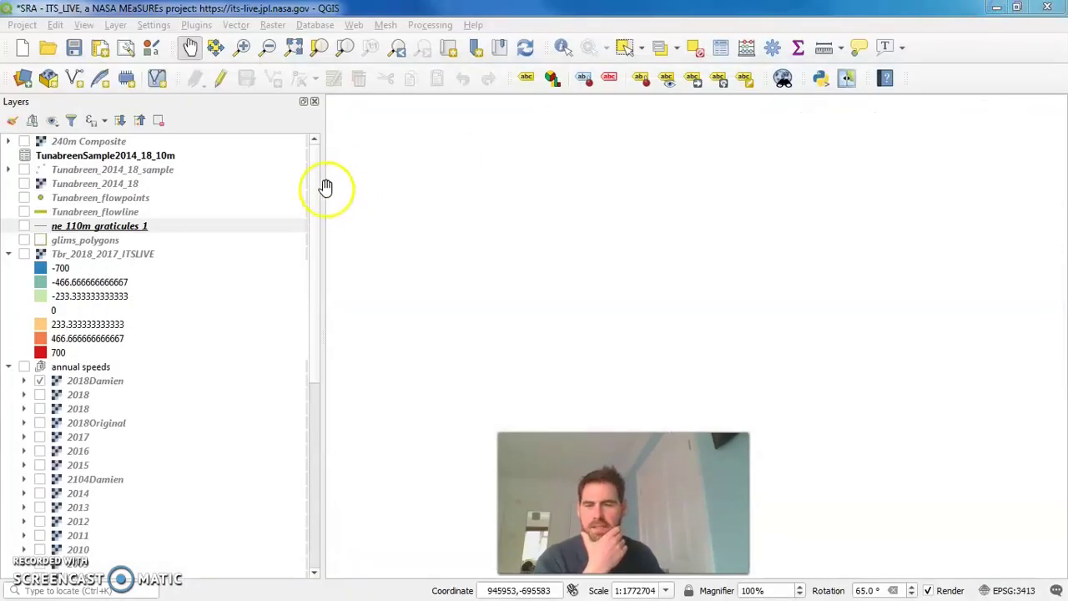
Add ne_110m_land.shp from the ne_110m_land folder as a vector layer
{"action": "left_click", "coordinate": [115, 25]}
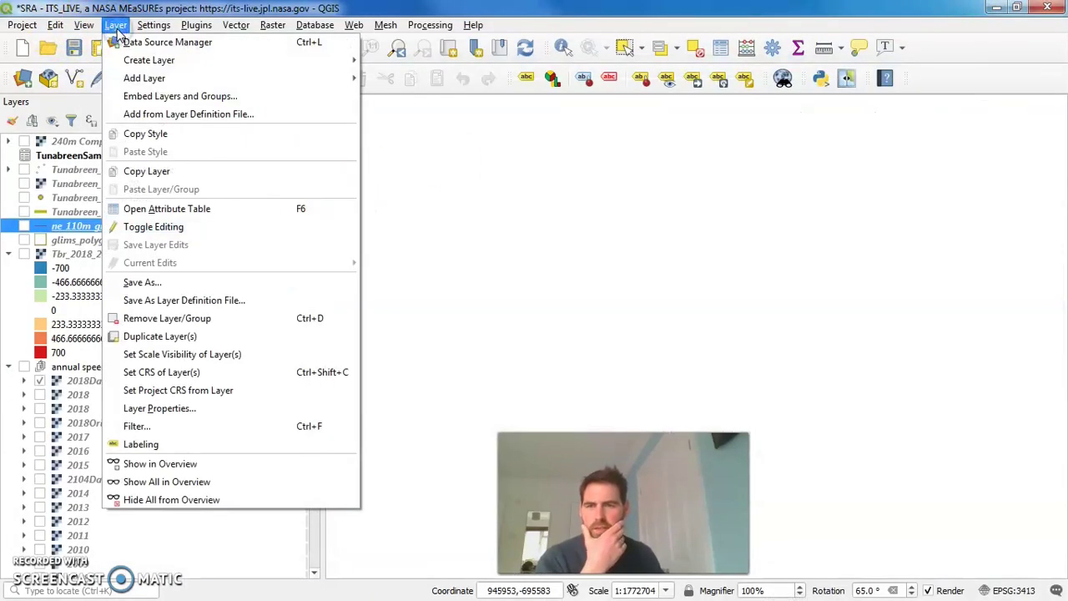
{"action": "mouse_move", "coordinate": [150, 77]}
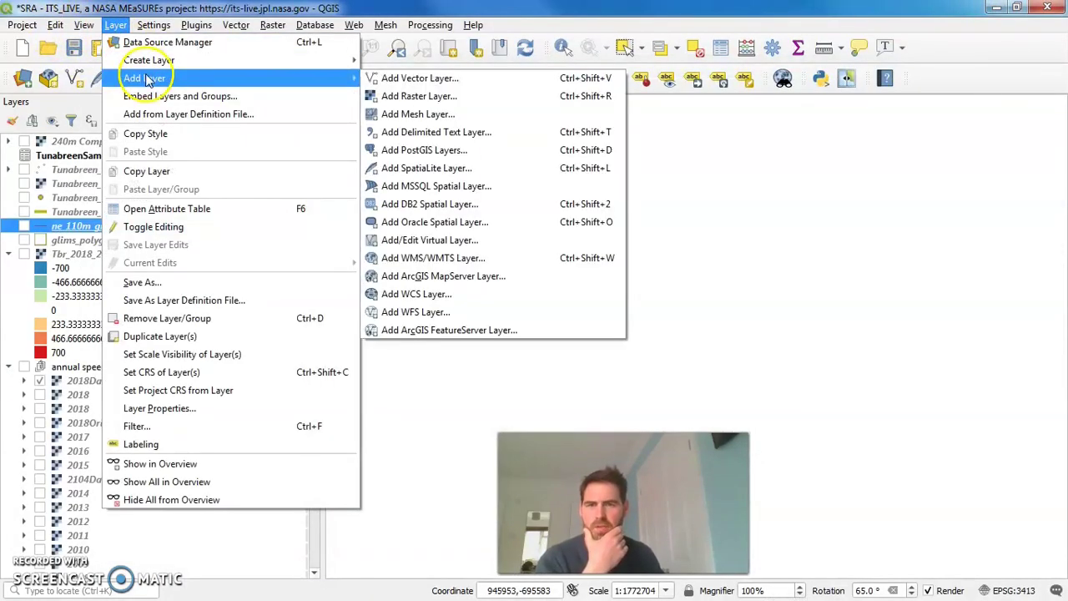
{"action": "left_click", "coordinate": [446, 77]}
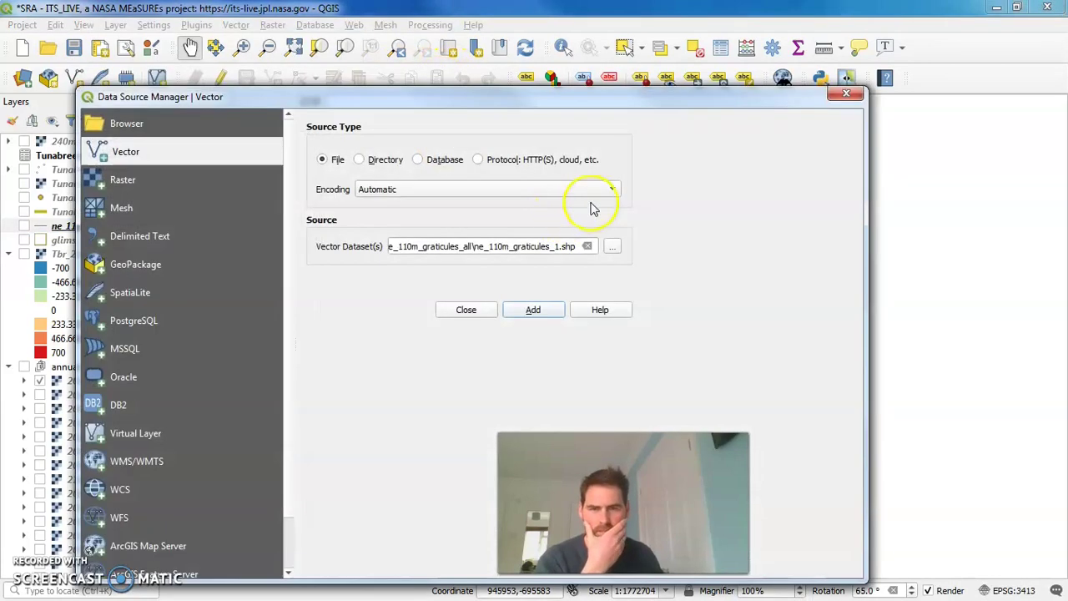
{"action": "left_click", "coordinate": [615, 246]}
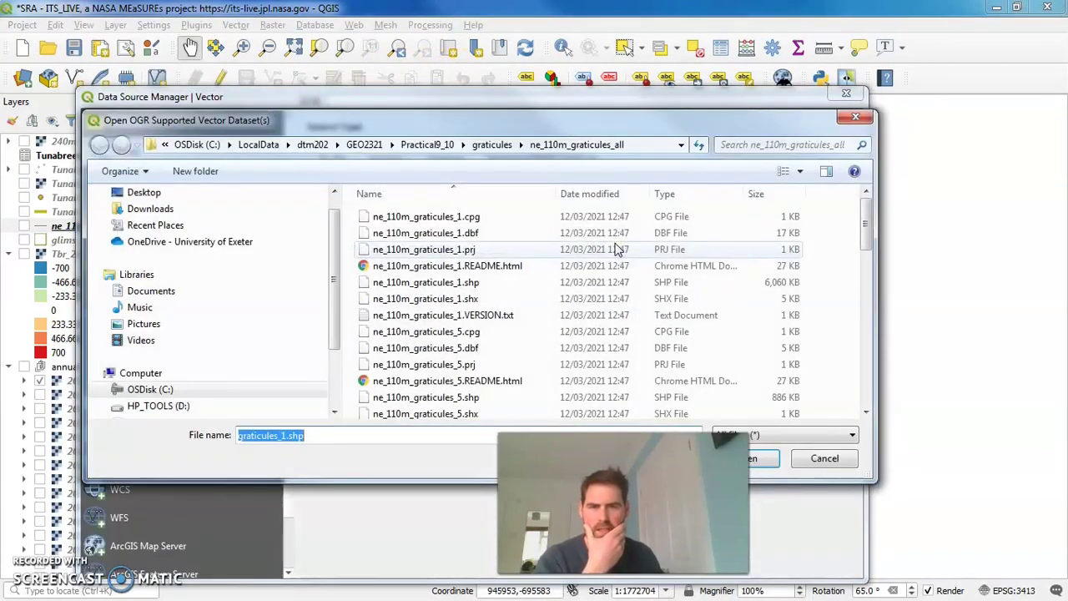
{"action": "left_click", "coordinate": [417, 145]}
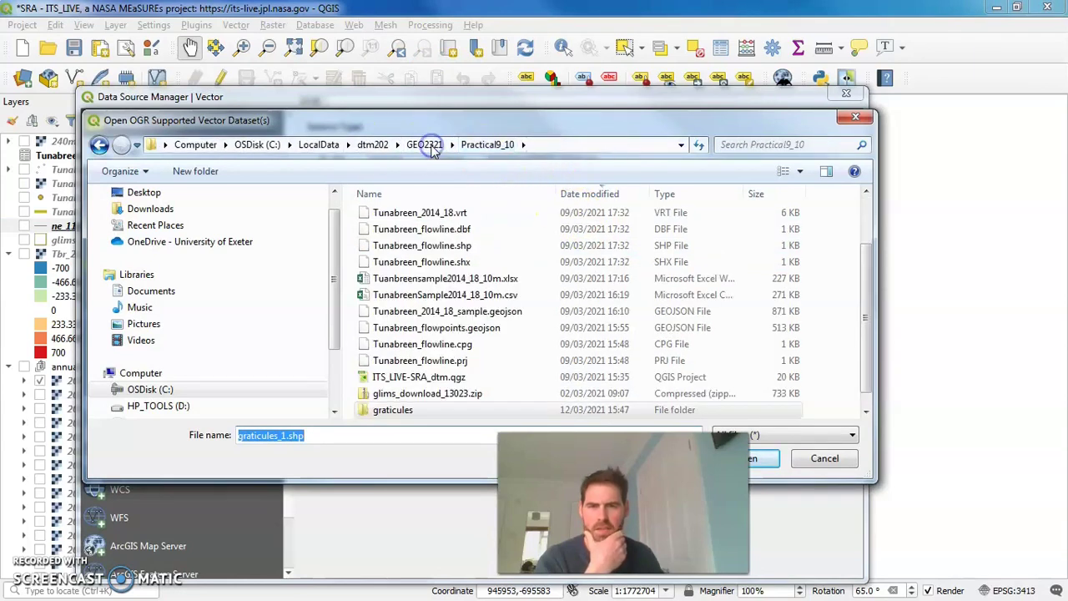
{"action": "left_click", "coordinate": [419, 147]}
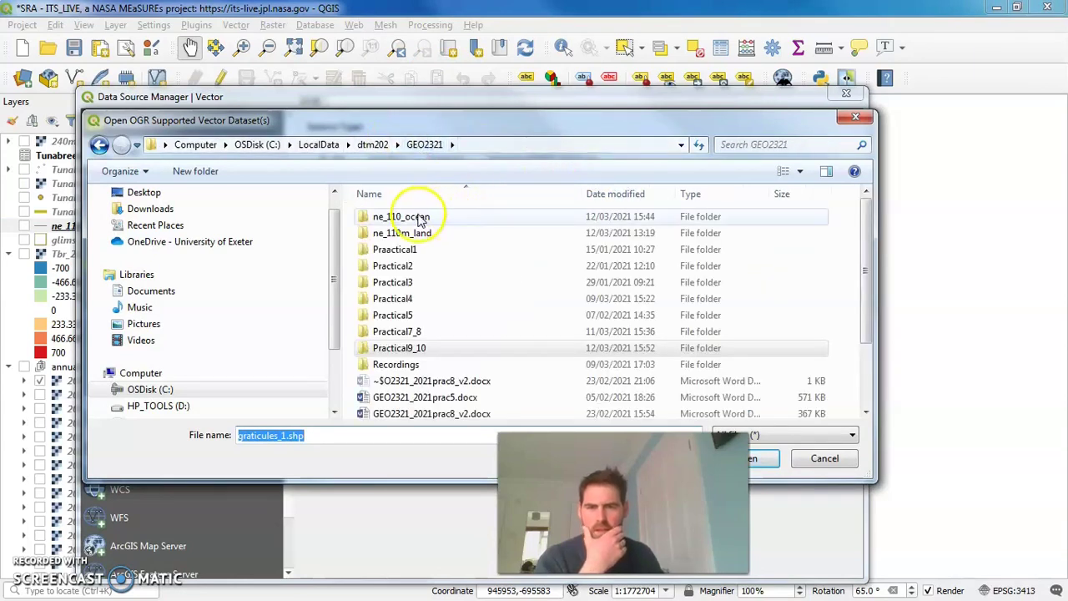
{"action": "left_click", "coordinate": [420, 236]}
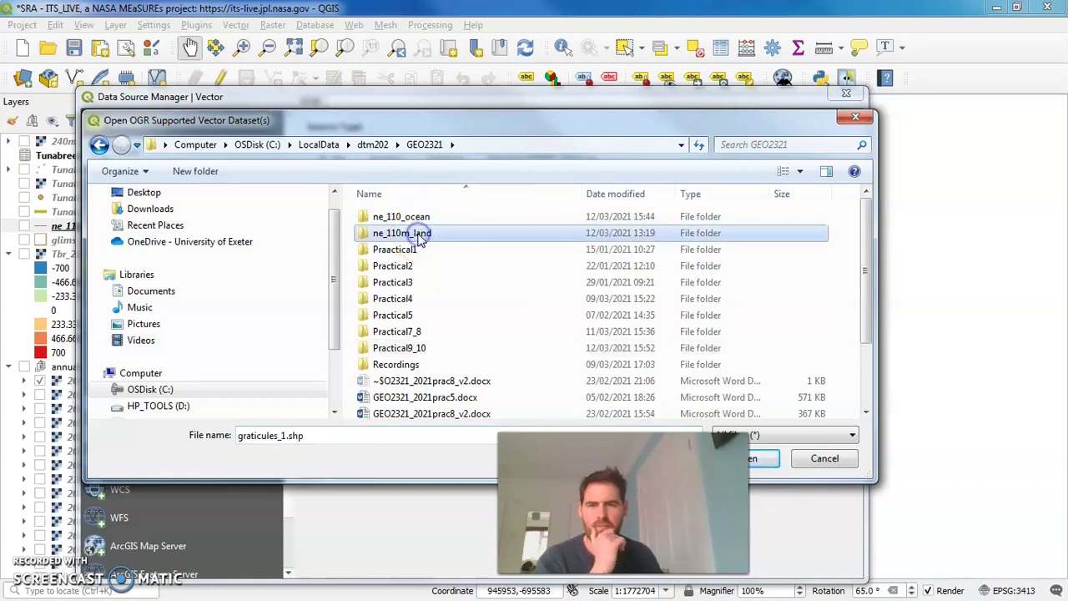
{"action": "double_click", "coordinate": [421, 236]}
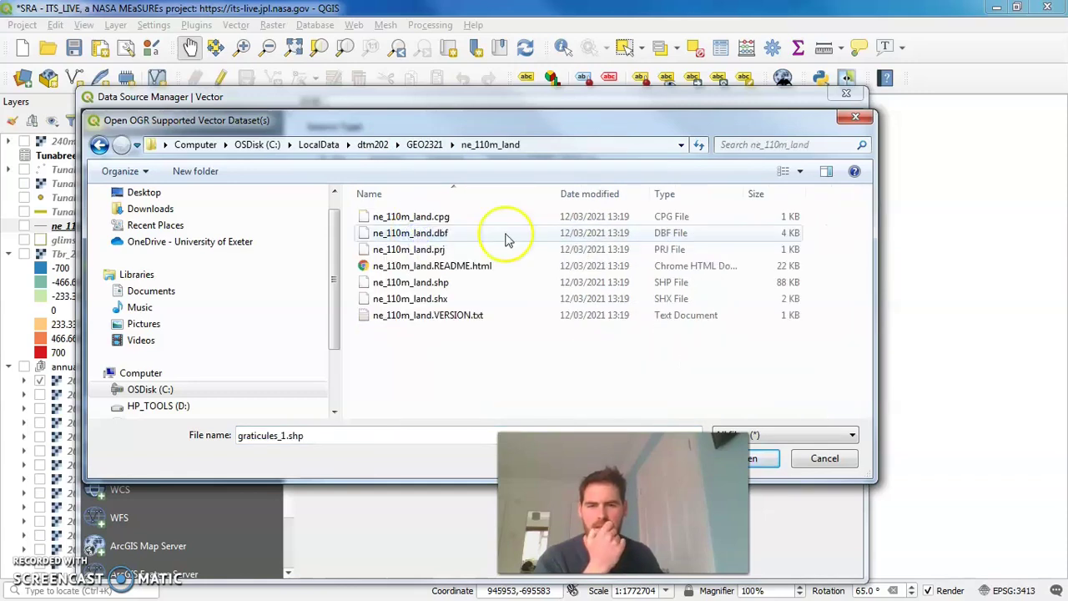
{"action": "left_click", "coordinate": [437, 282]}
{"action": "left_click", "coordinate": [760, 458]}
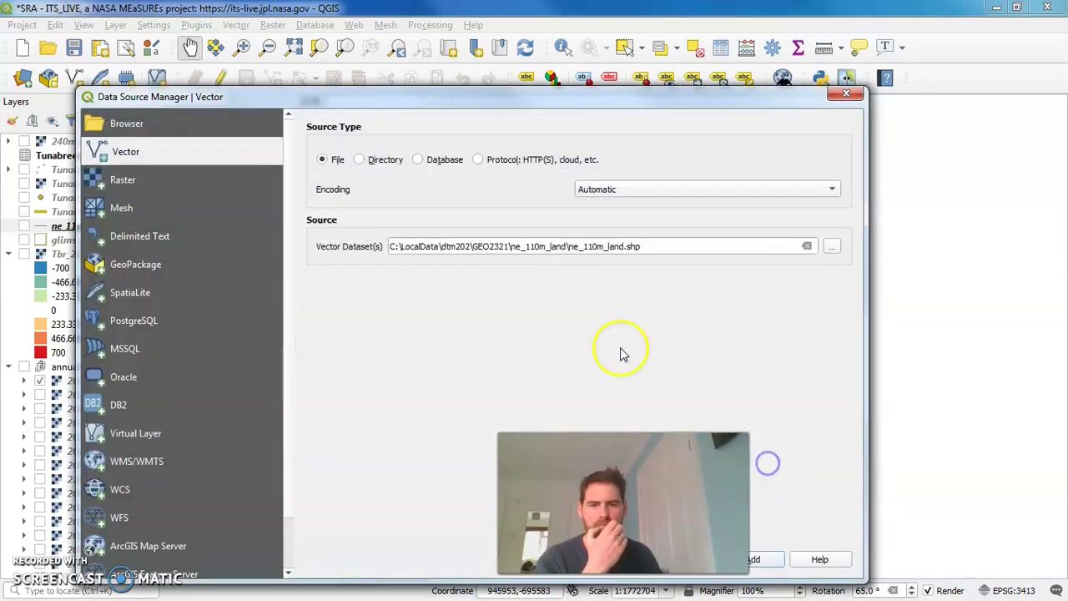
{"action": "left_click", "coordinate": [774, 564]}
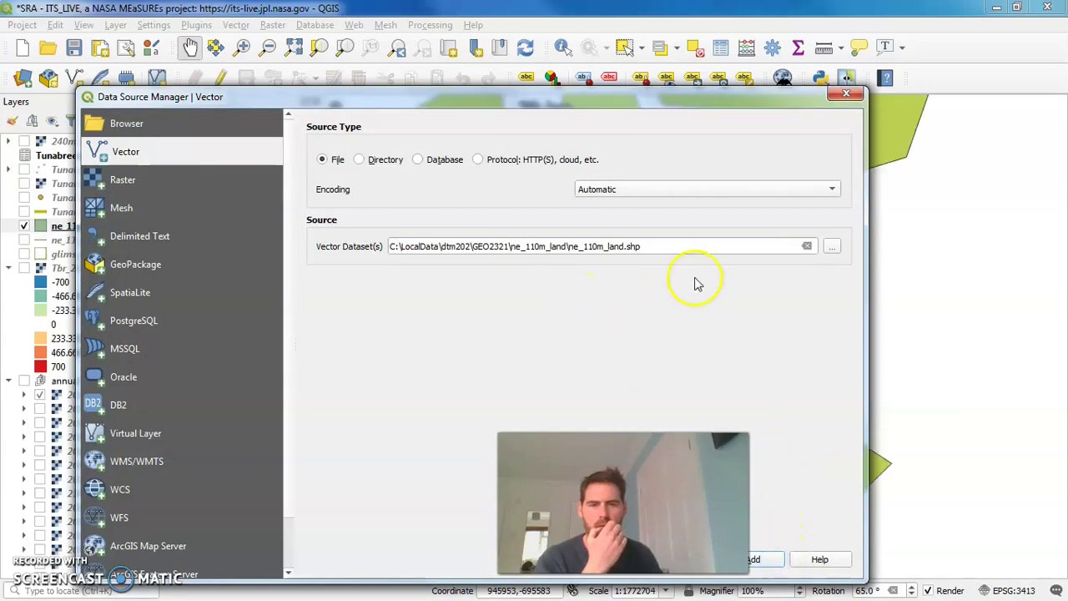
{"action": "left_click", "coordinate": [854, 98]}
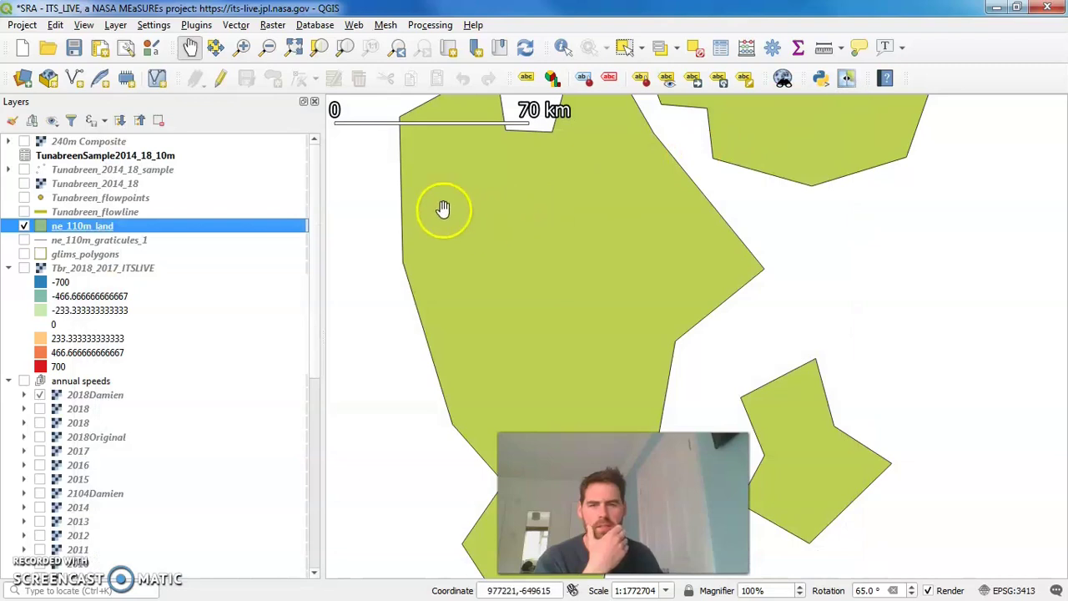
Add ne_110m_graticules_5.shp from the graticules/ne_110m_graticules_all folder as a vector layer
{"action": "left_click", "coordinate": [115, 24]}
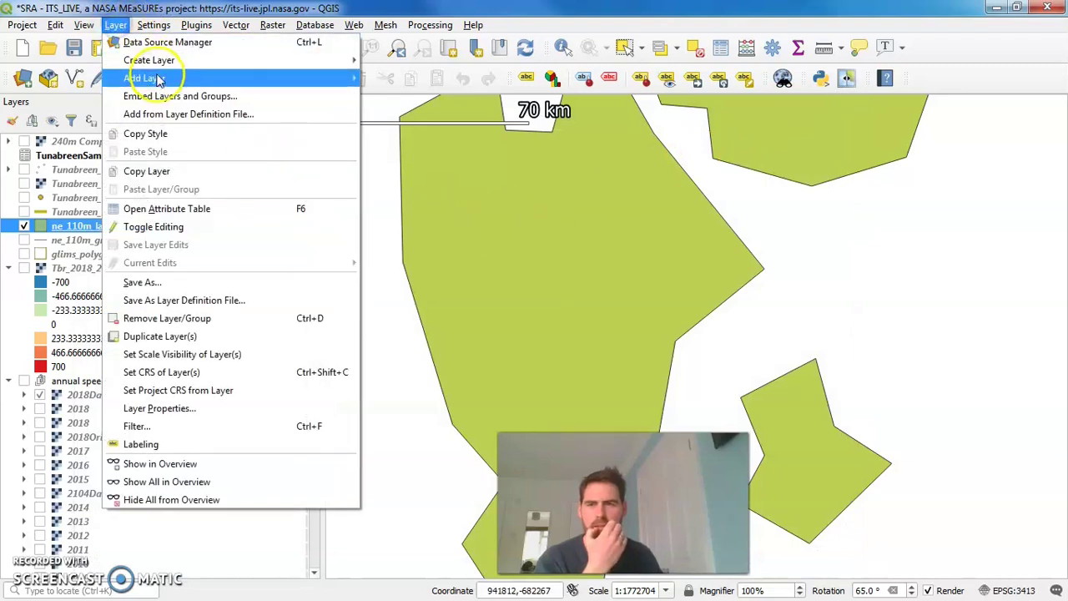
{"action": "mouse_move", "coordinate": [144, 78]}
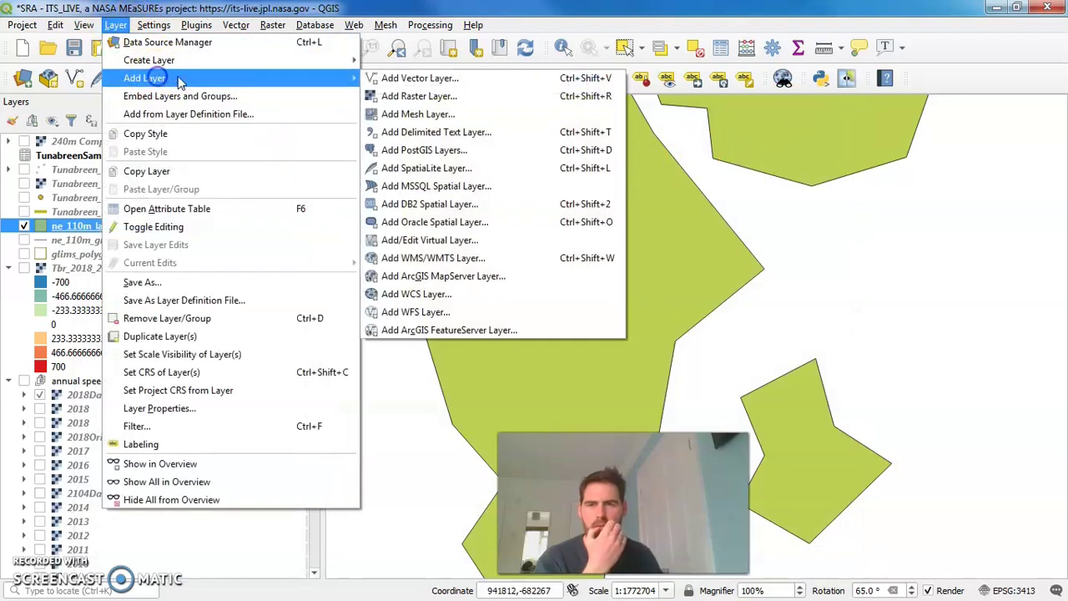
{"action": "left_click", "coordinate": [447, 78]}
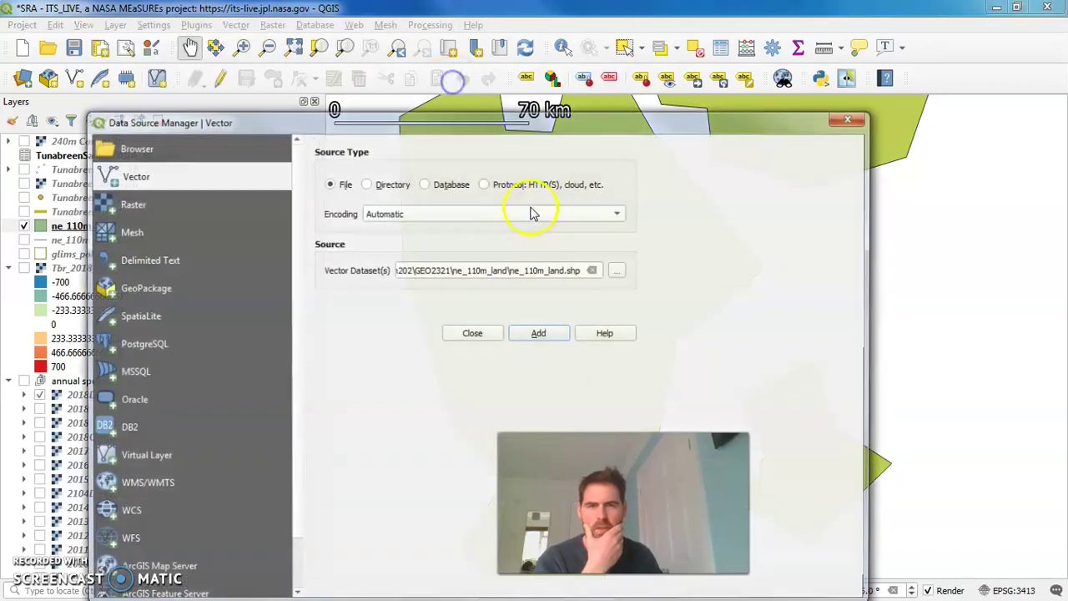
{"action": "left_click", "coordinate": [618, 274]}
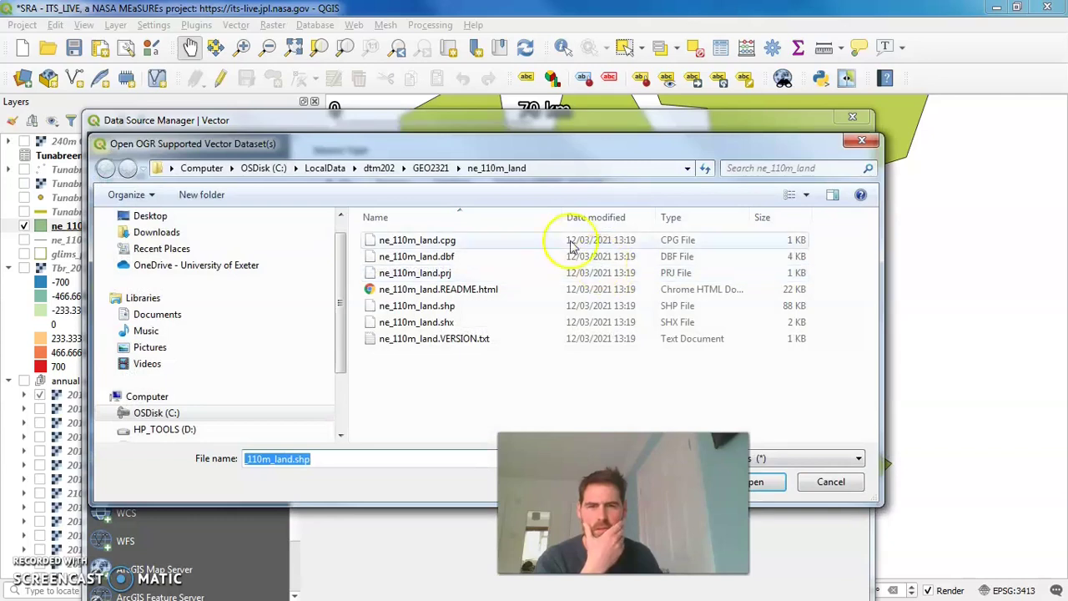
{"action": "left_click", "coordinate": [432, 168]}
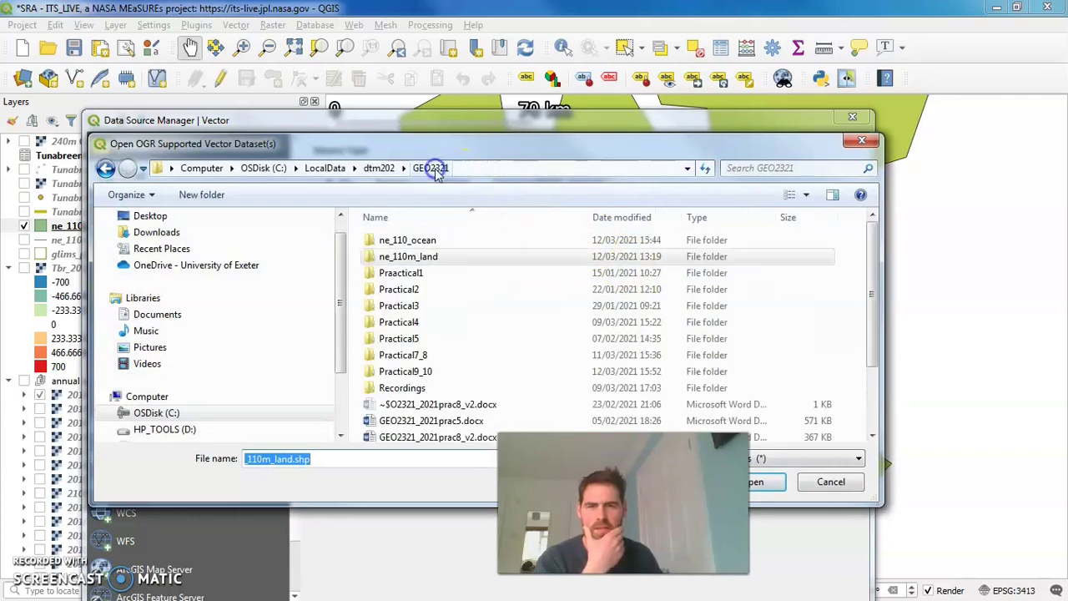
{"action": "double_click", "coordinate": [427, 359]}
{"action": "scroll", "coordinate": [427, 359], "scroll_direction": "down", "scroll_amount": 2}
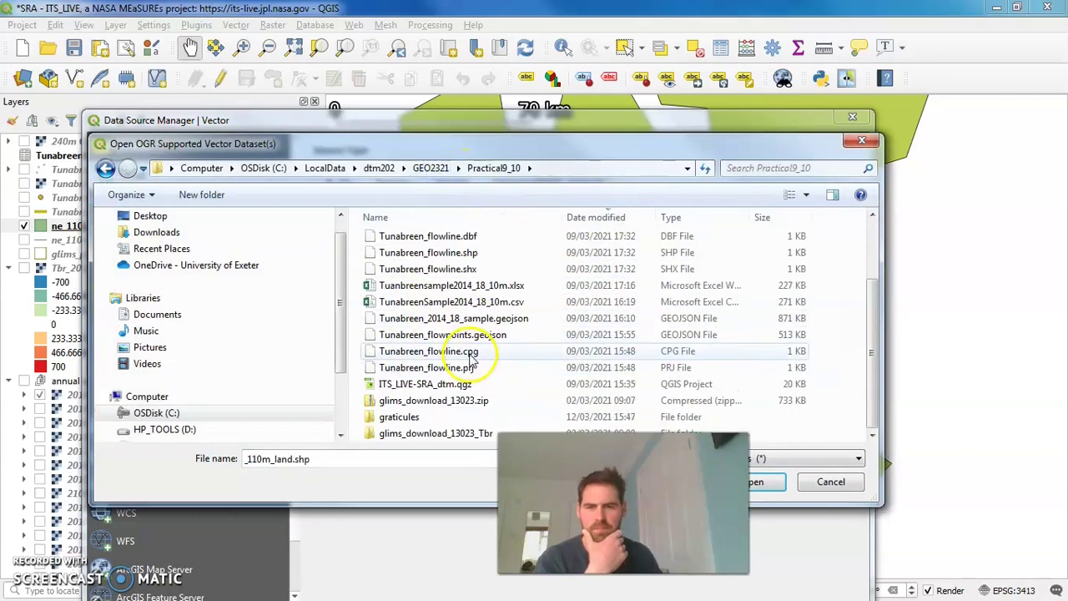
{"action": "left_click", "coordinate": [415, 419]}
{"action": "double_click", "coordinate": [415, 419]}
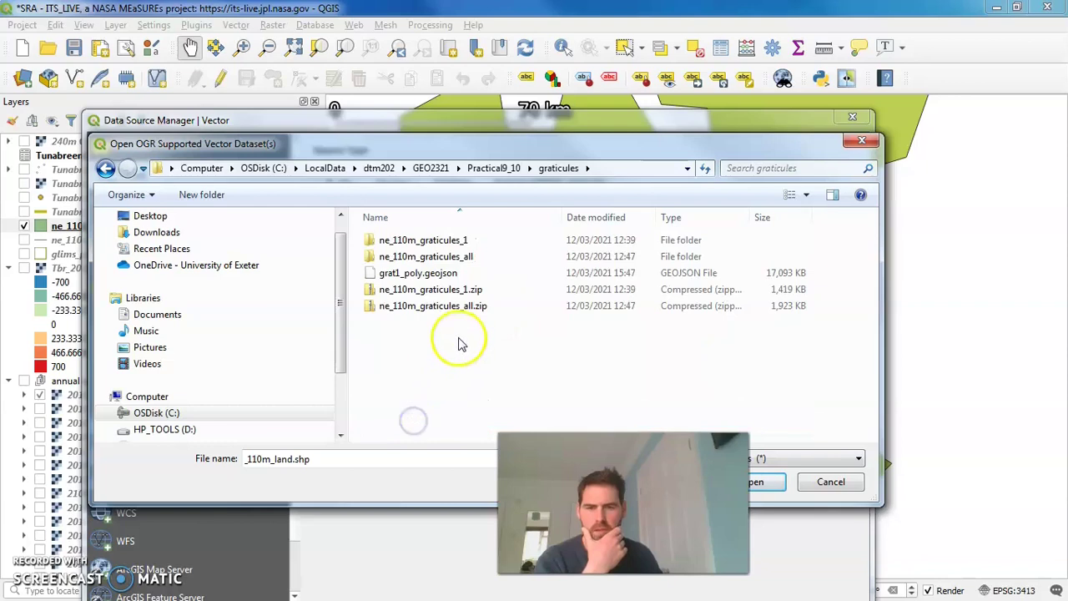
{"action": "double_click", "coordinate": [455, 255]}
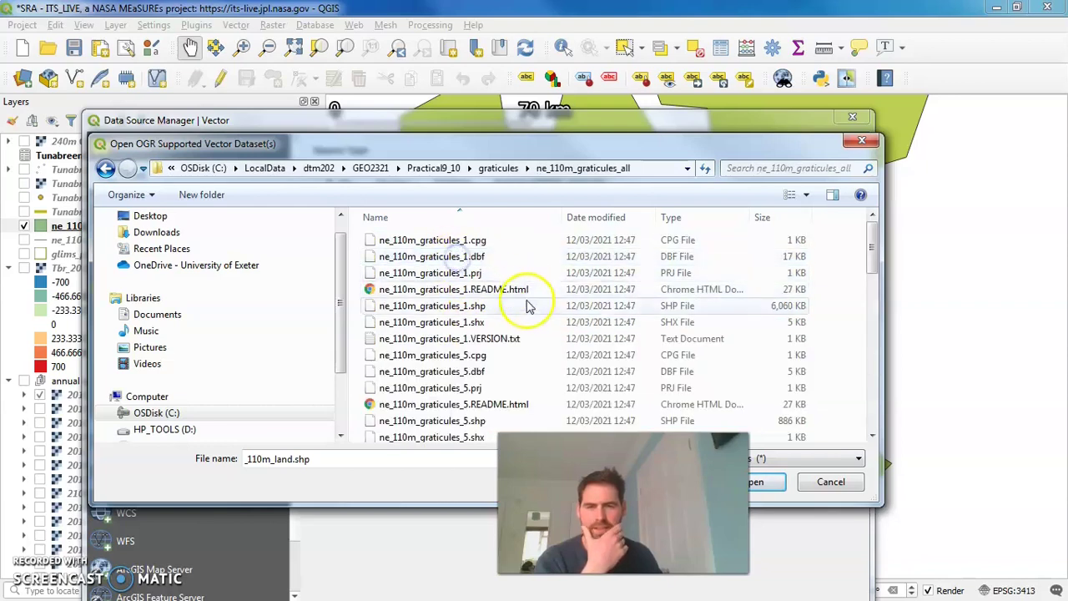
{"action": "left_click", "coordinate": [479, 420]}
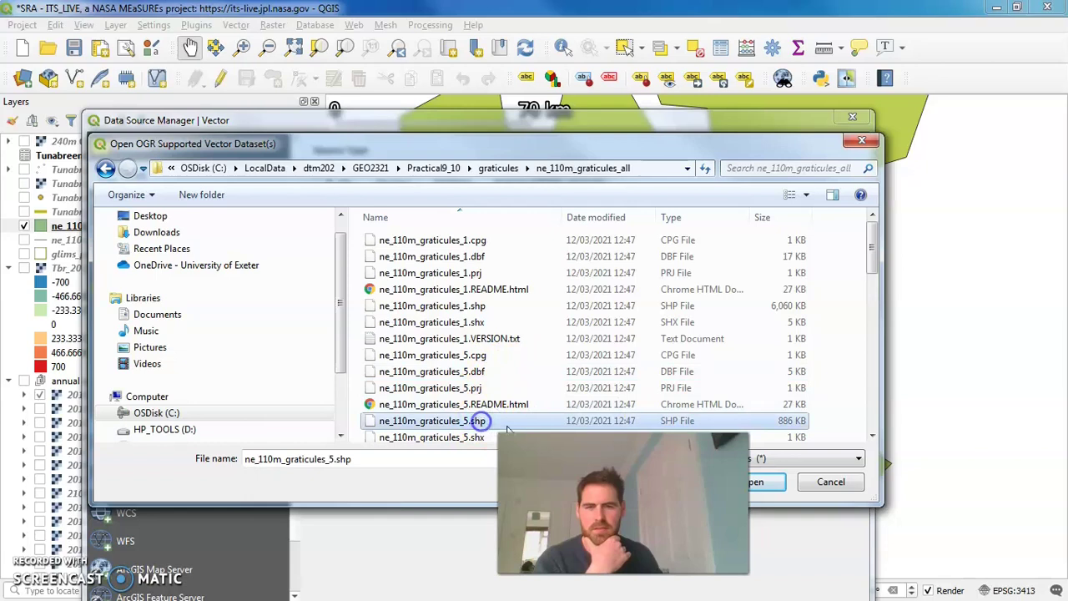
{"action": "left_click", "coordinate": [766, 484]}
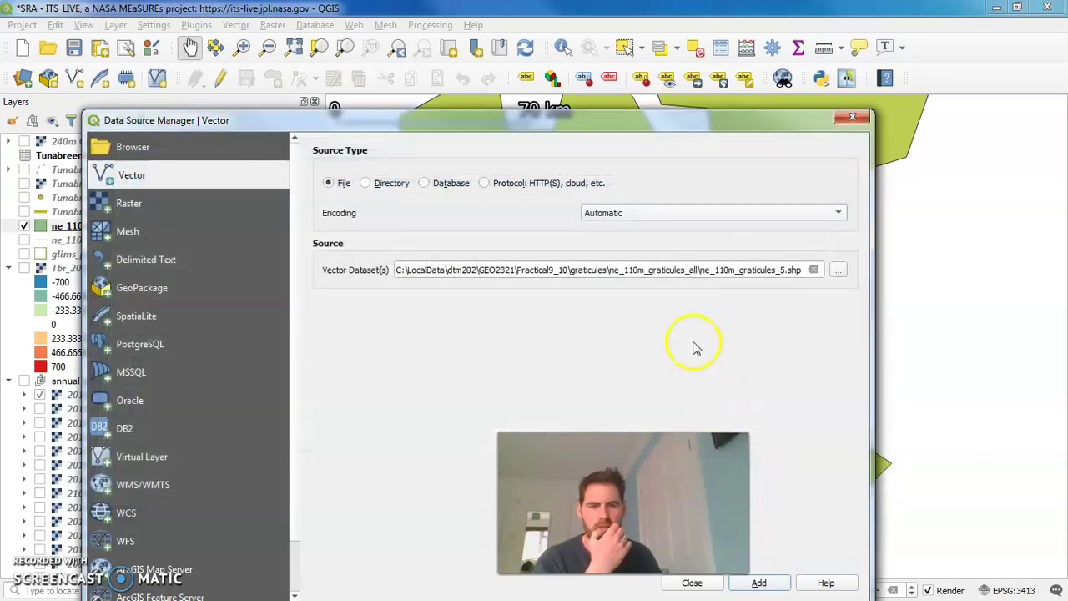
{"action": "left_click", "coordinate": [774, 578]}
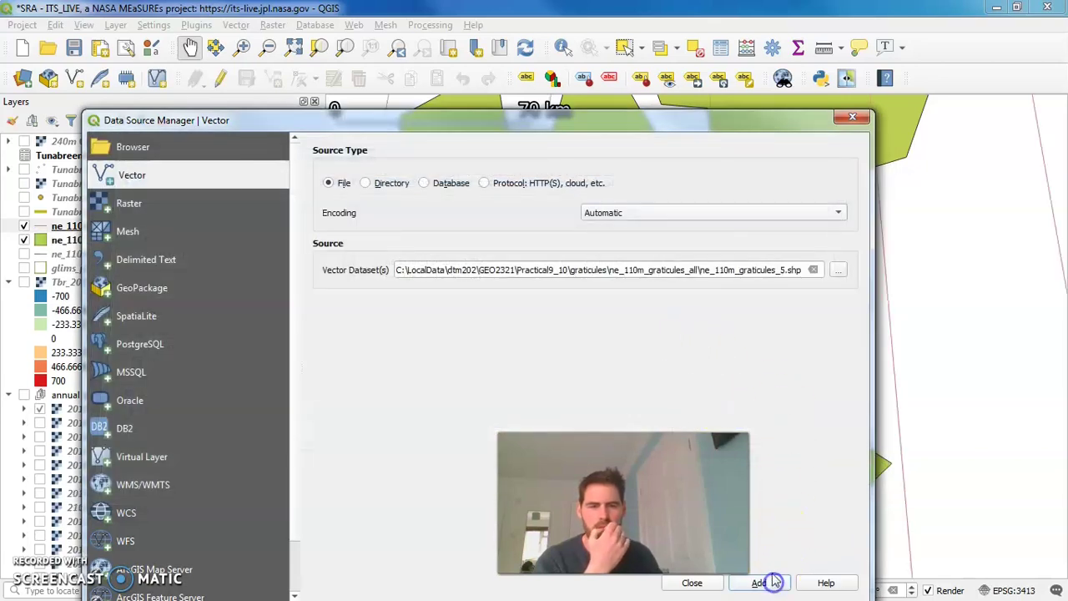
{"action": "left_click", "coordinate": [850, 122]}
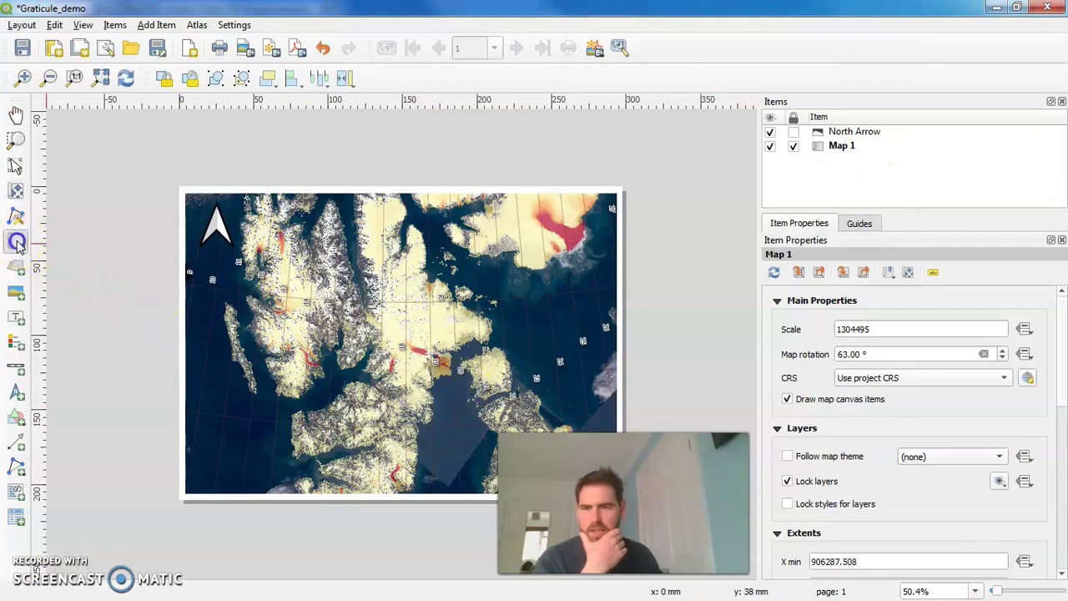
Draw a new Map 2 frame at the lower-left of the layout page
{"action": "left_click", "coordinate": [19, 242]}
{"action": "left_click_drag", "start_coordinate": [184, 375], "coordinate": [325, 494]}
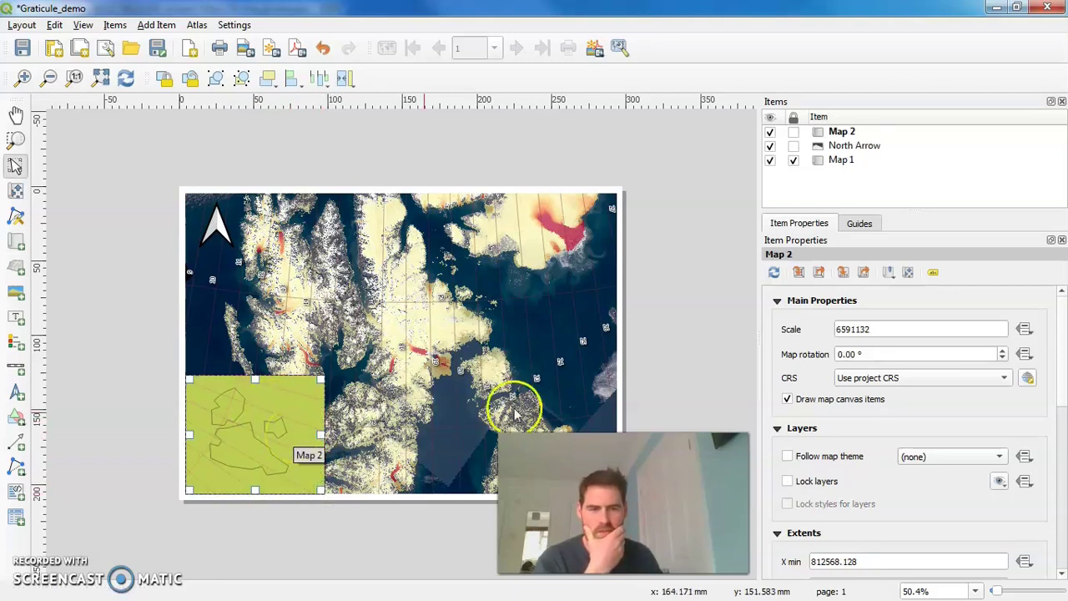
{"action": "left_click", "coordinate": [926, 379]}
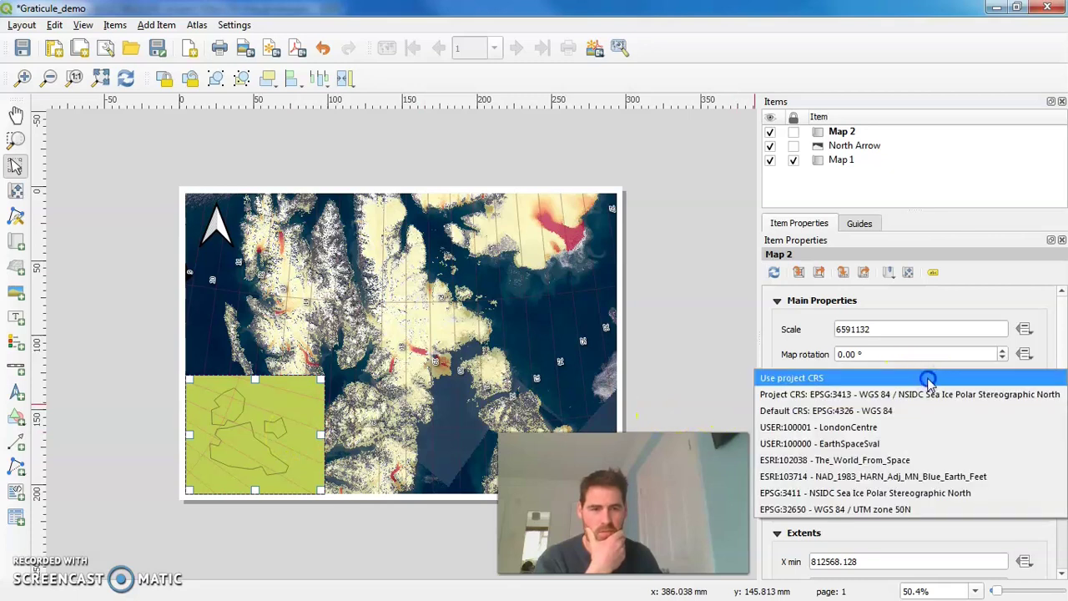
{"action": "left_click", "coordinate": [926, 378]}
Set Map 2's CRS to the user-defined ViewFromSpace_UK projection
{"action": "left_click", "coordinate": [1027, 380]}
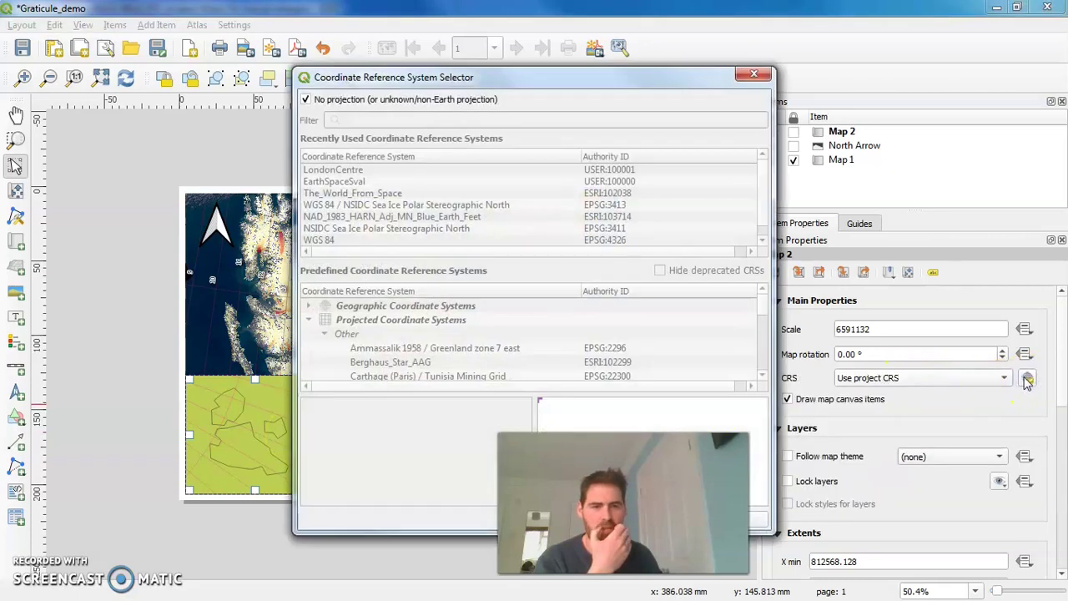
{"action": "left_click", "coordinate": [305, 99]}
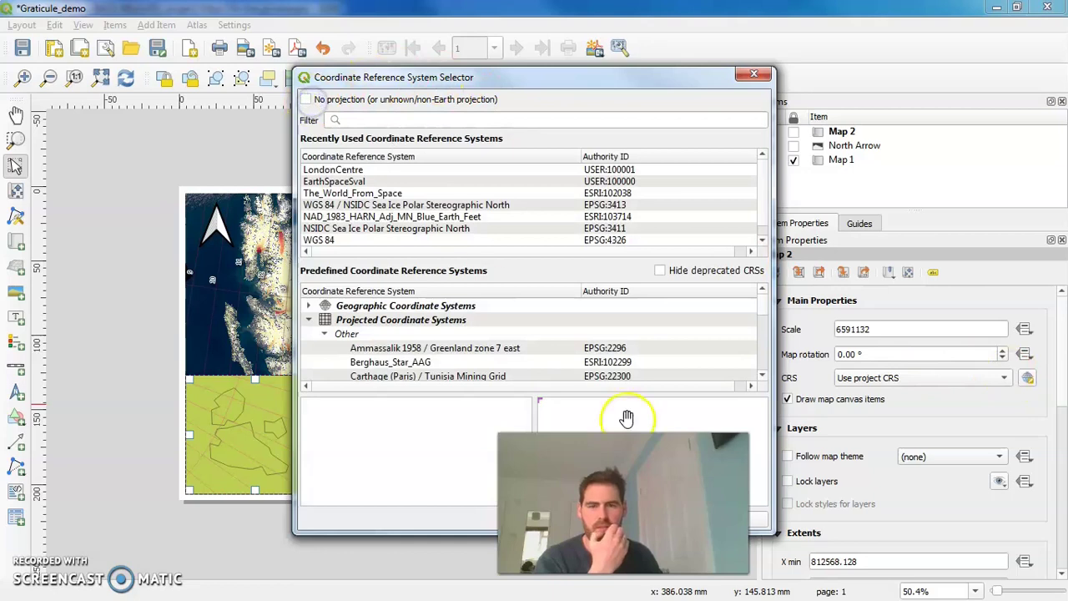
{"action": "left_click_drag", "start_coordinate": [623, 502], "coordinate": [869, 466]}
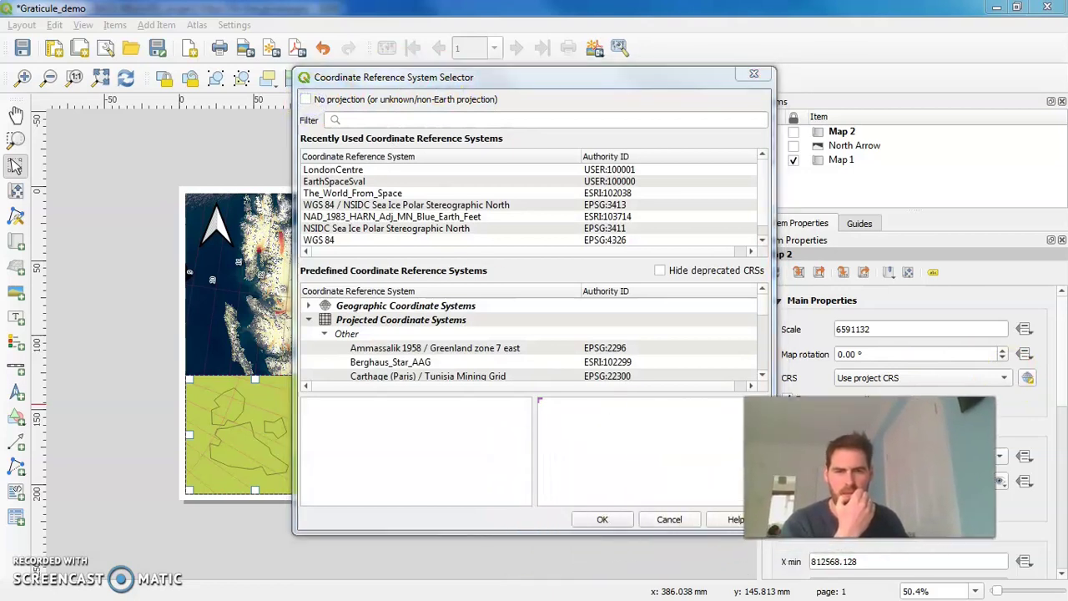
{"action": "left_click_drag", "start_coordinate": [765, 315], "coordinate": [755, 376]}
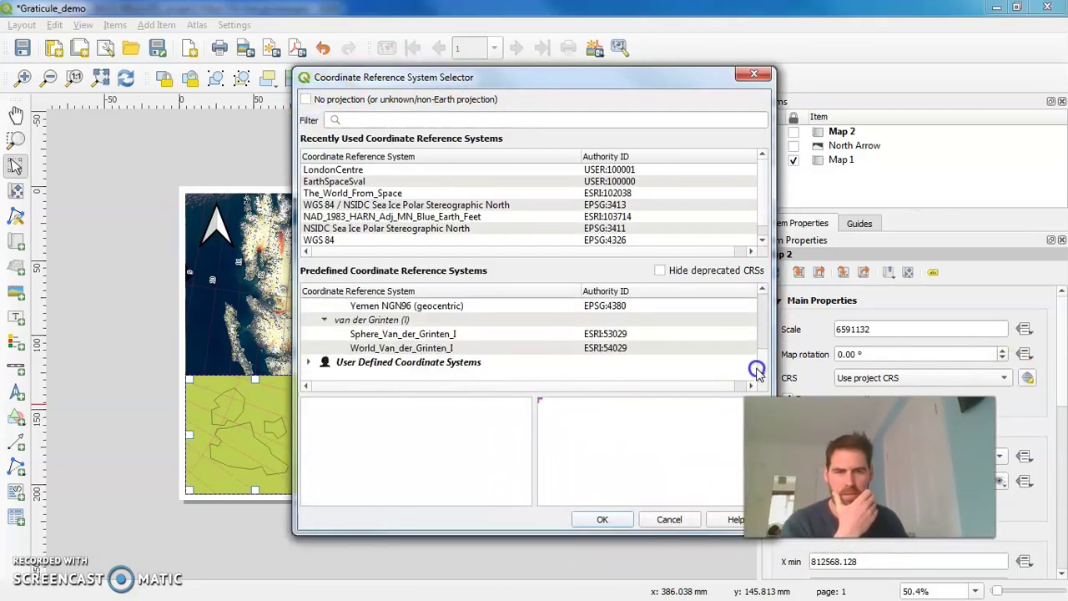
{"action": "left_click", "coordinate": [309, 362]}
{"action": "scroll", "coordinate": [760, 363], "scroll_direction": "down", "scroll_amount": 1}
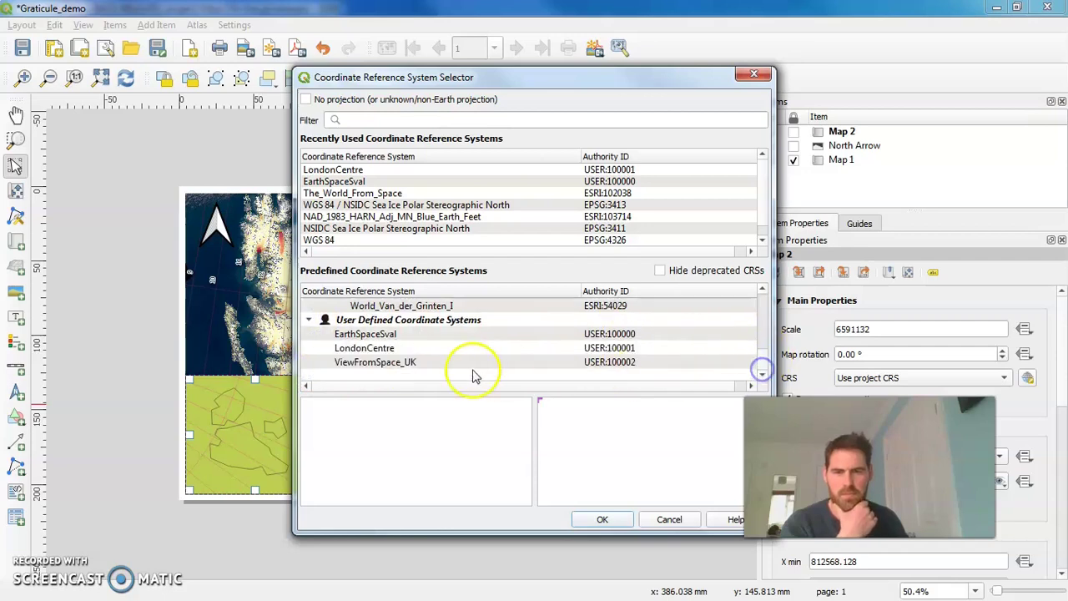
{"action": "left_click", "coordinate": [416, 364]}
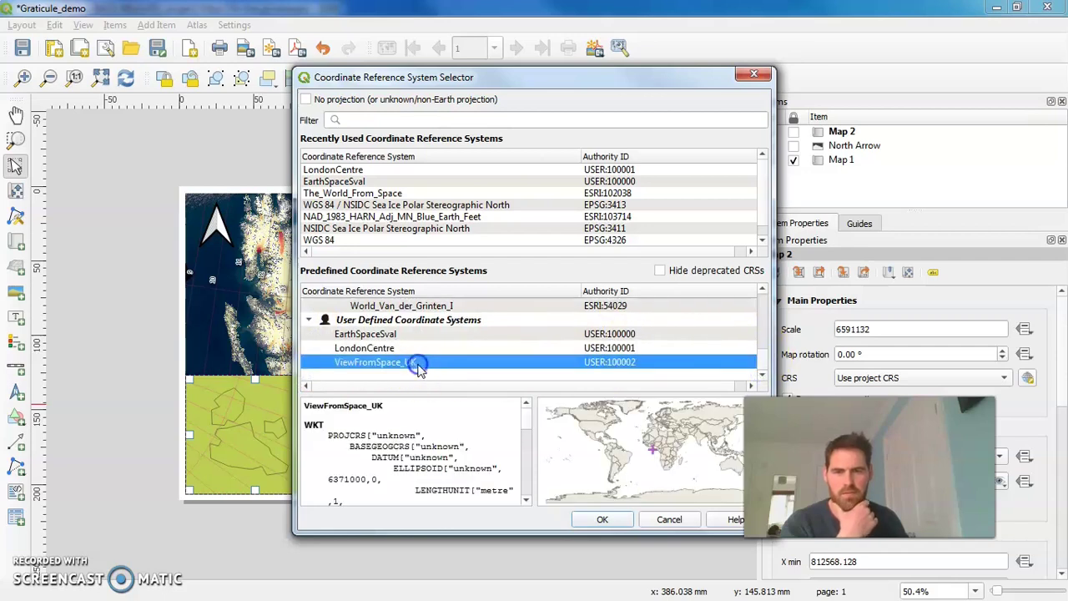
{"action": "left_click", "coordinate": [602, 519]}
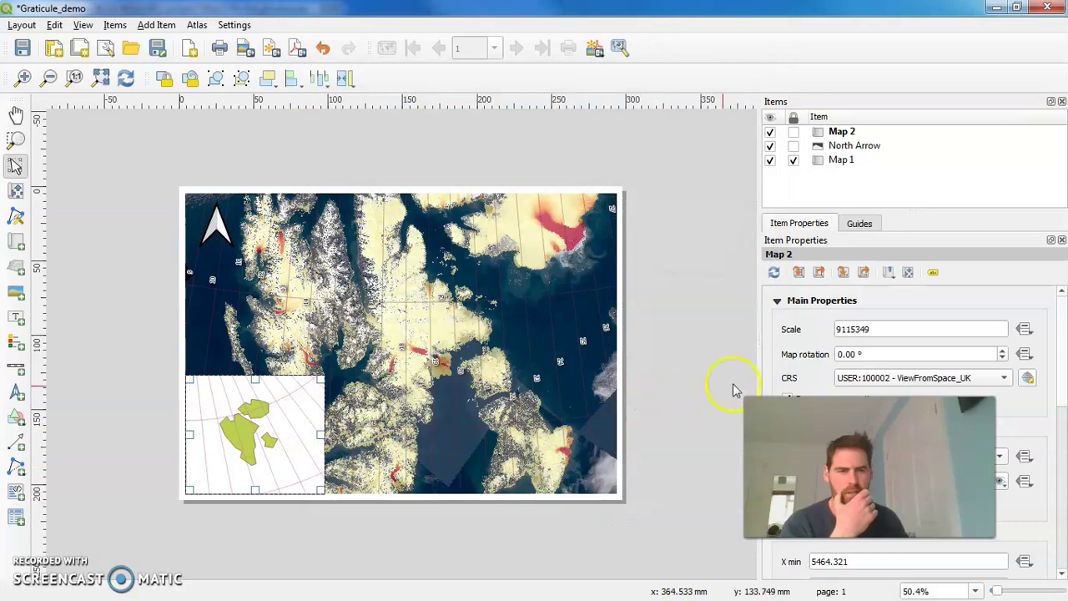
Zoom and pan Map 2's content to show the full orthographic globe at scale 145845580
{"action": "key", "text": "c"}
{"action": "scroll", "coordinate": [276, 424], "scroll_direction": "down", "scroll_amount": 5}
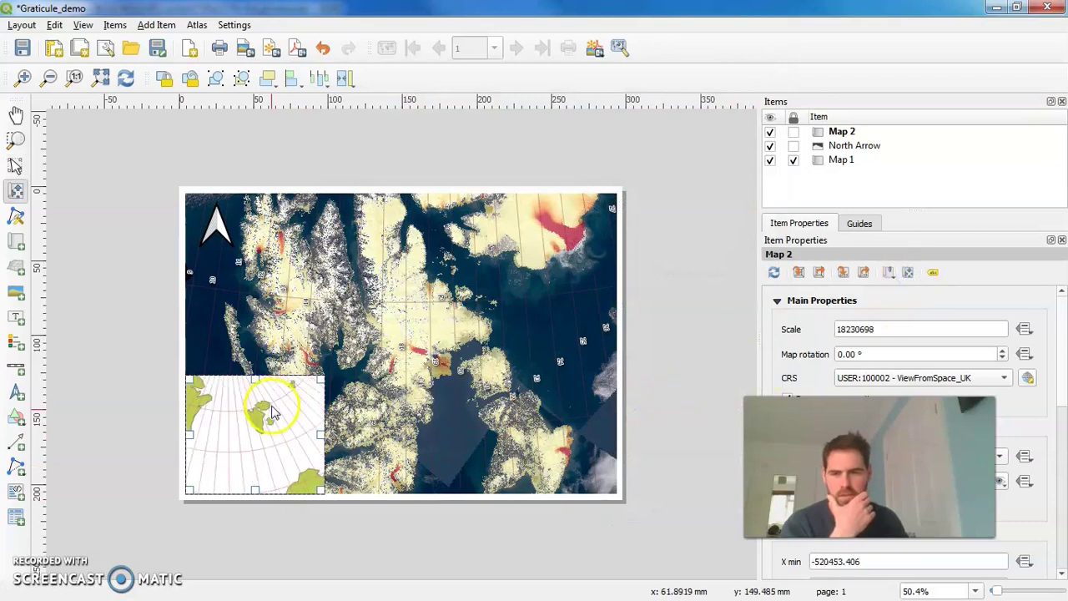
{"action": "scroll", "coordinate": [276, 424], "scroll_direction": "down", "scroll_amount": 5}
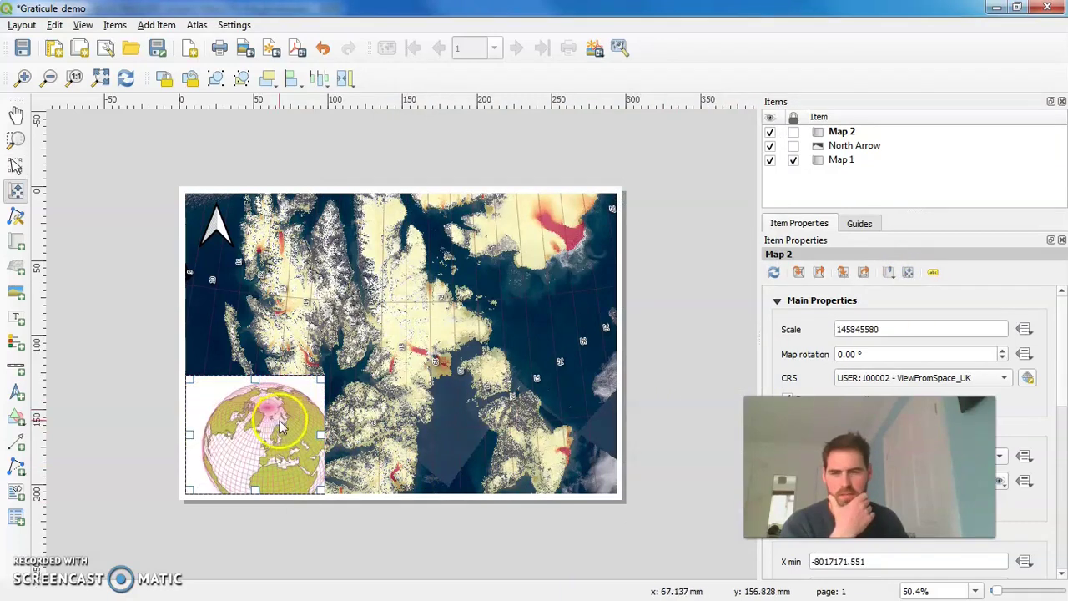
{"action": "left_click_drag", "start_coordinate": [259, 415], "coordinate": [255, 422]}
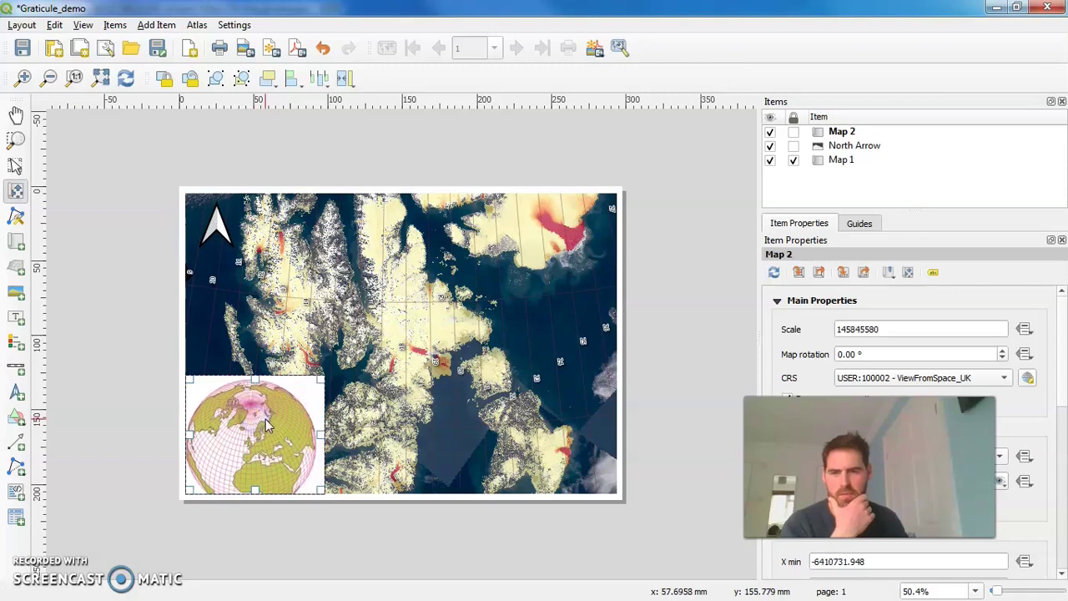
{"action": "scroll", "coordinate": [267, 425], "scroll_direction": "down", "scroll_amount": 3}
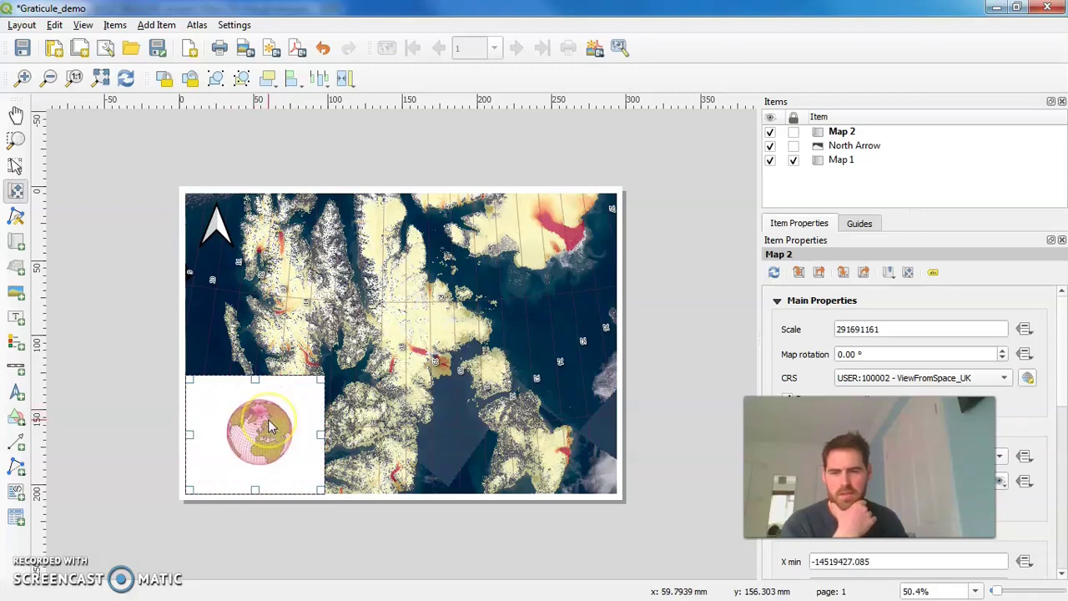
{"action": "scroll", "coordinate": [269, 426], "scroll_direction": "up", "scroll_amount": 1}
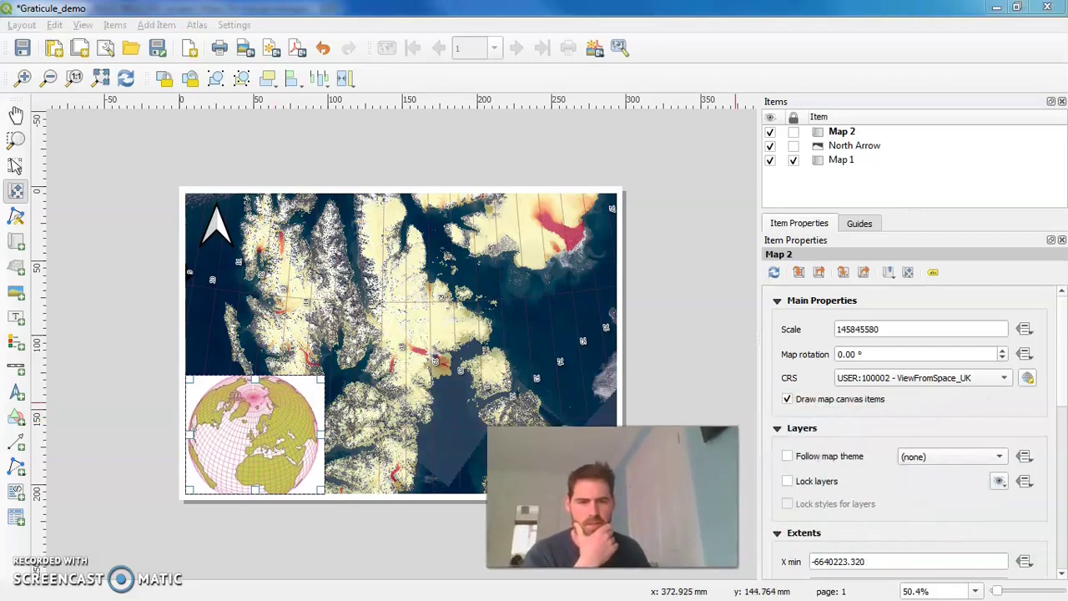
{"action": "left_click_drag", "start_coordinate": [1062, 342], "coordinate": [1050, 470]}
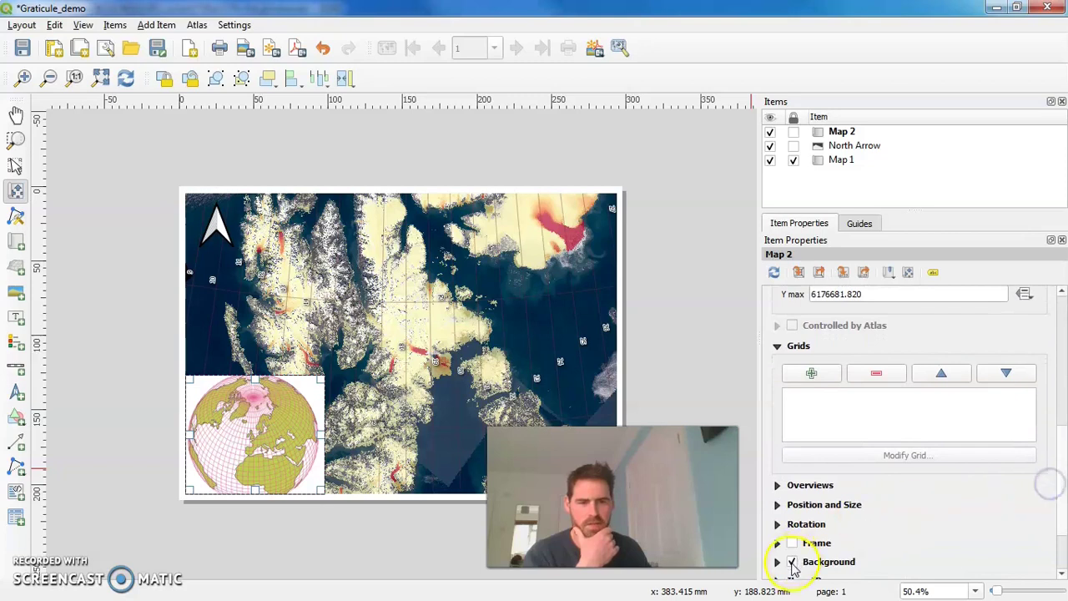
Turn off Map 2's background and shift the globe to centre over Europe
{"action": "left_click", "coordinate": [791, 561]}
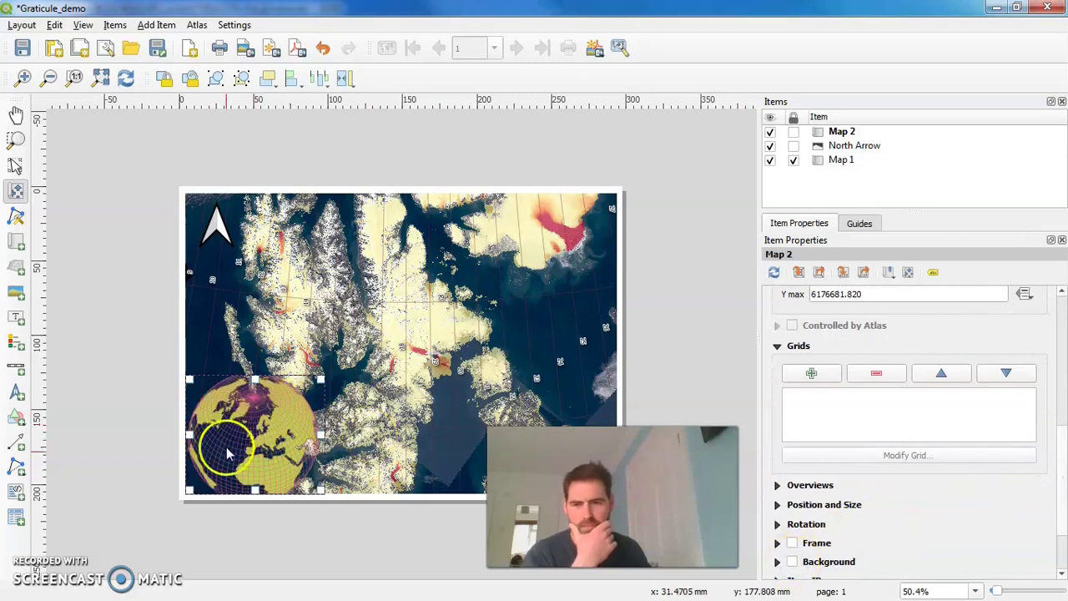
{"action": "left_click_drag", "start_coordinate": [290, 409], "coordinate": [342, 438]}
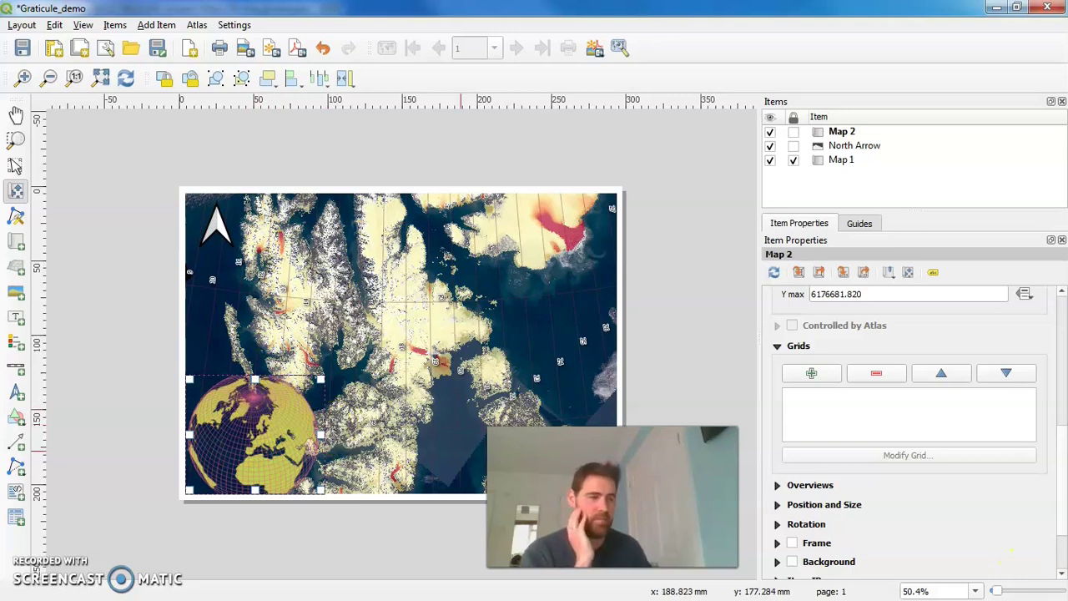
Try adding ne_110m_graticules_1.prj as a vector layer in the Data Source Manager
{"action": "key", "text": "alt+Tab"}
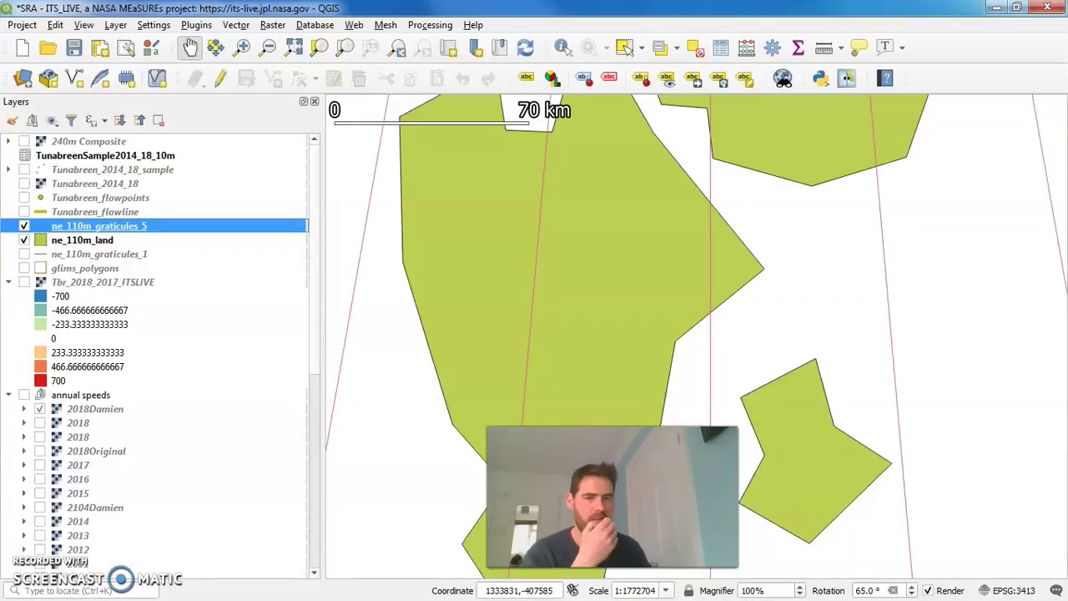
{"action": "left_click", "coordinate": [116, 25]}
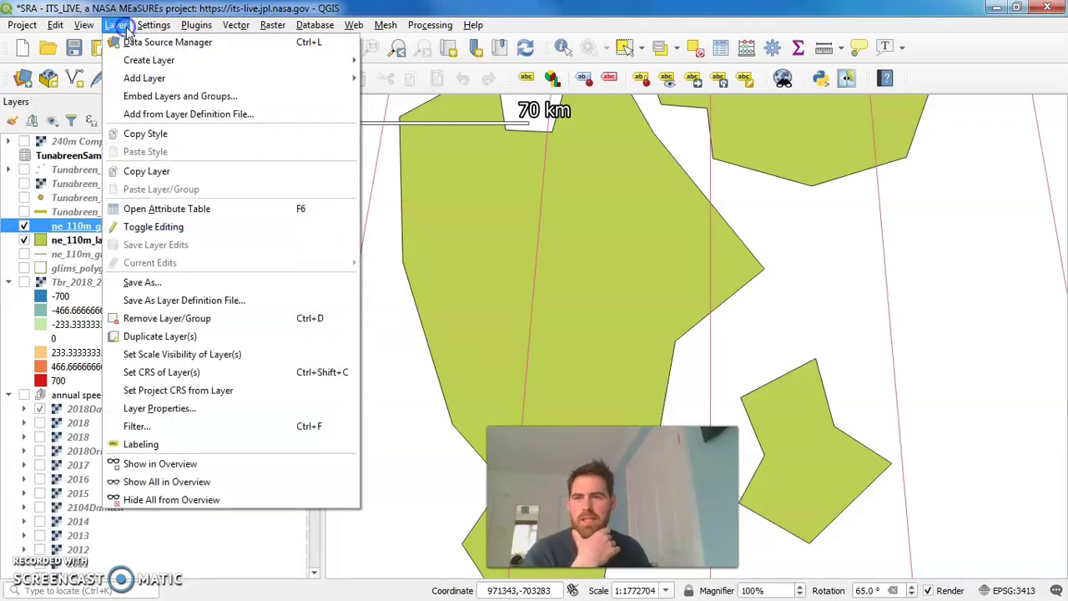
{"action": "mouse_move", "coordinate": [275, 80]}
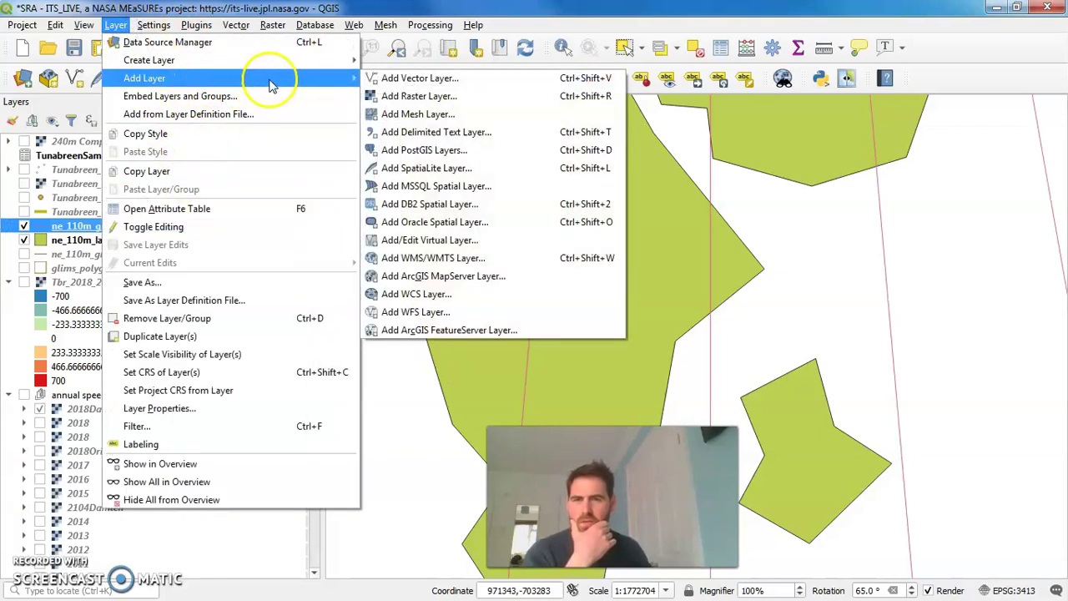
{"action": "left_click", "coordinate": [438, 80]}
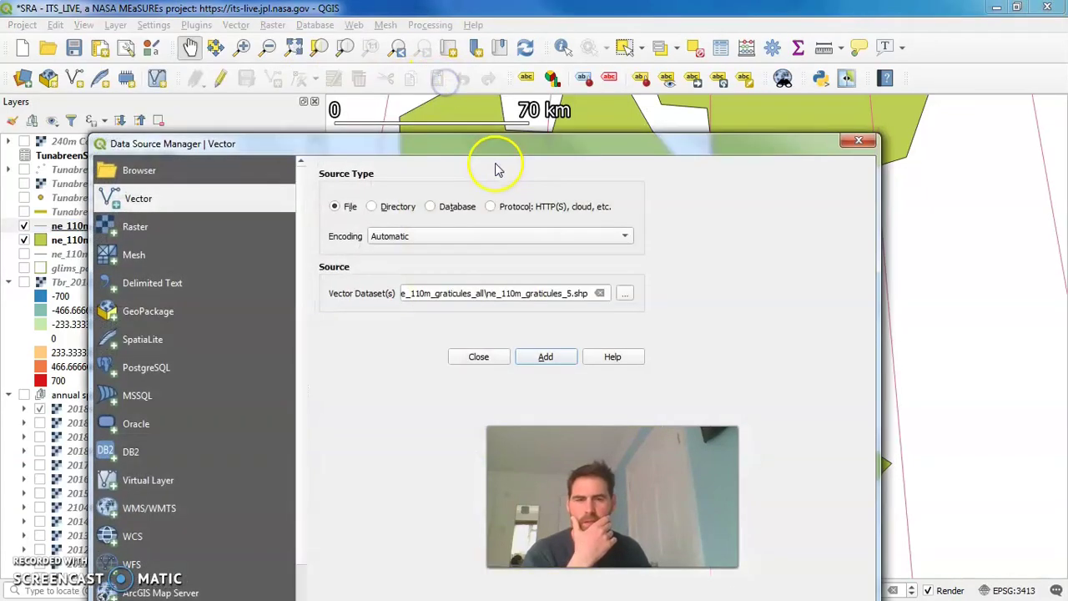
{"action": "left_click", "coordinate": [626, 292]}
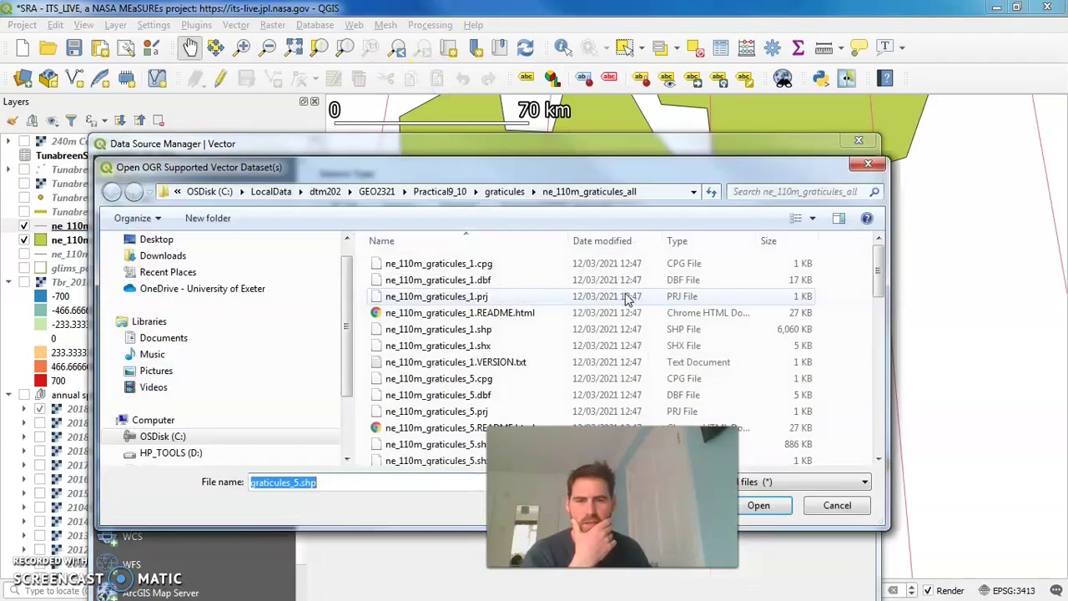
{"action": "left_click", "coordinate": [492, 296]}
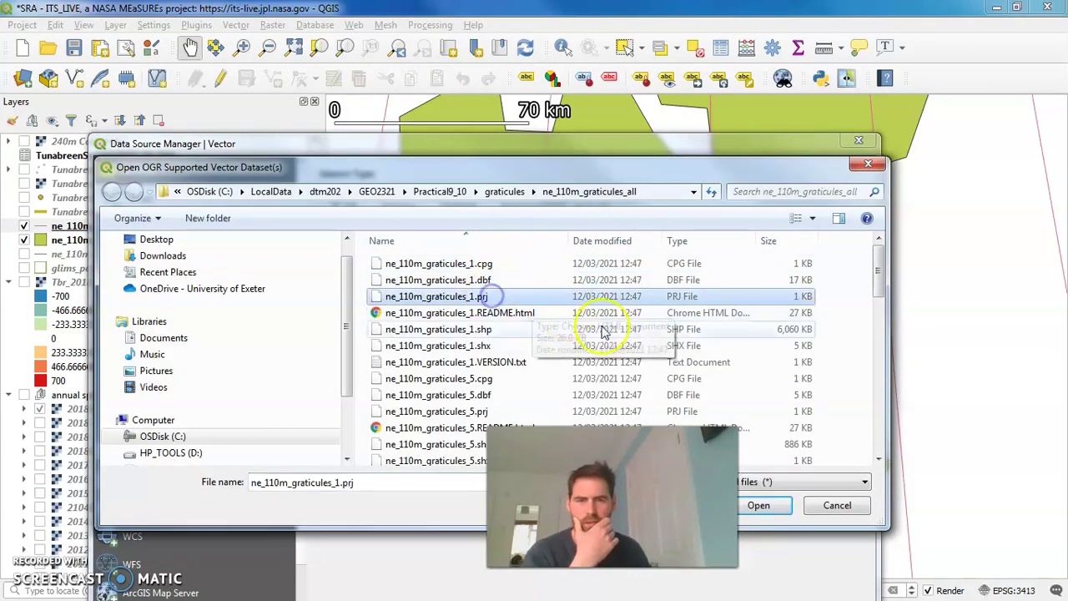
{"action": "left_click", "coordinate": [758, 505]}
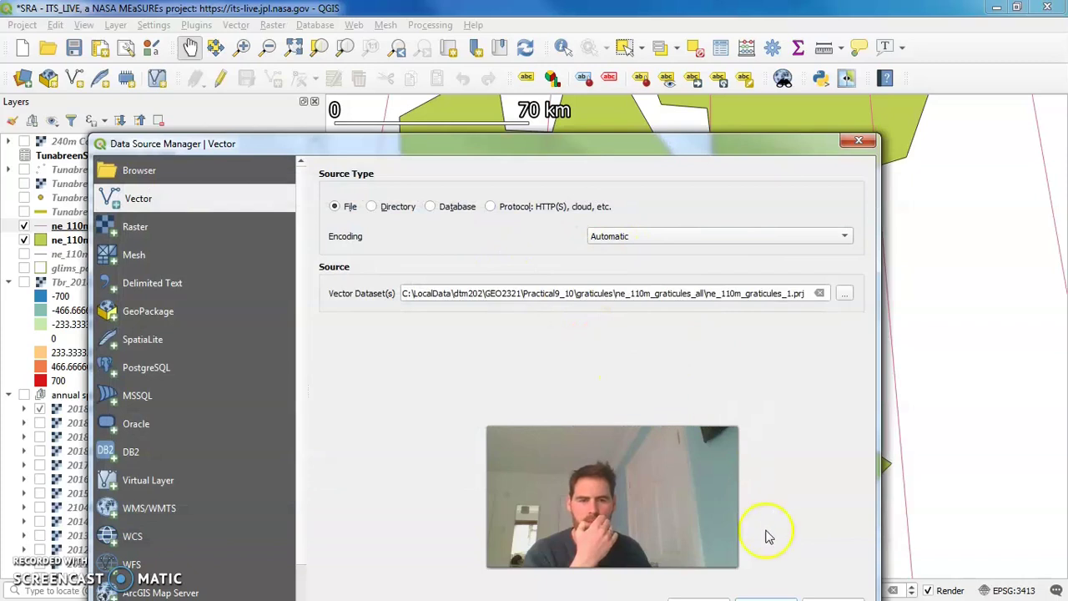
{"action": "left_click_drag", "start_coordinate": [726, 158], "coordinate": [788, 15]}
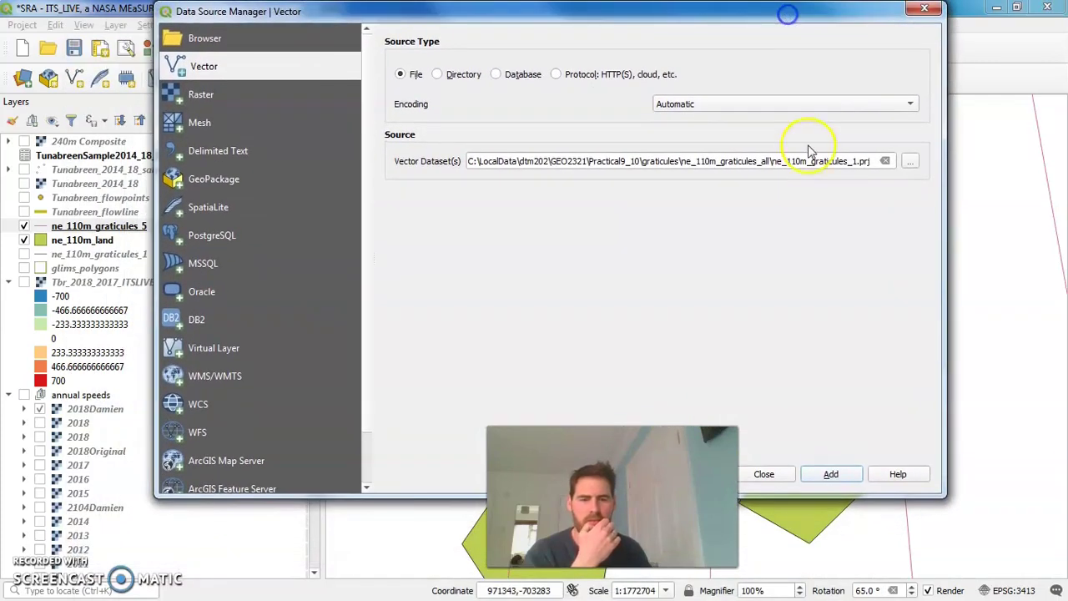
{"action": "left_click", "coordinate": [831, 475]}
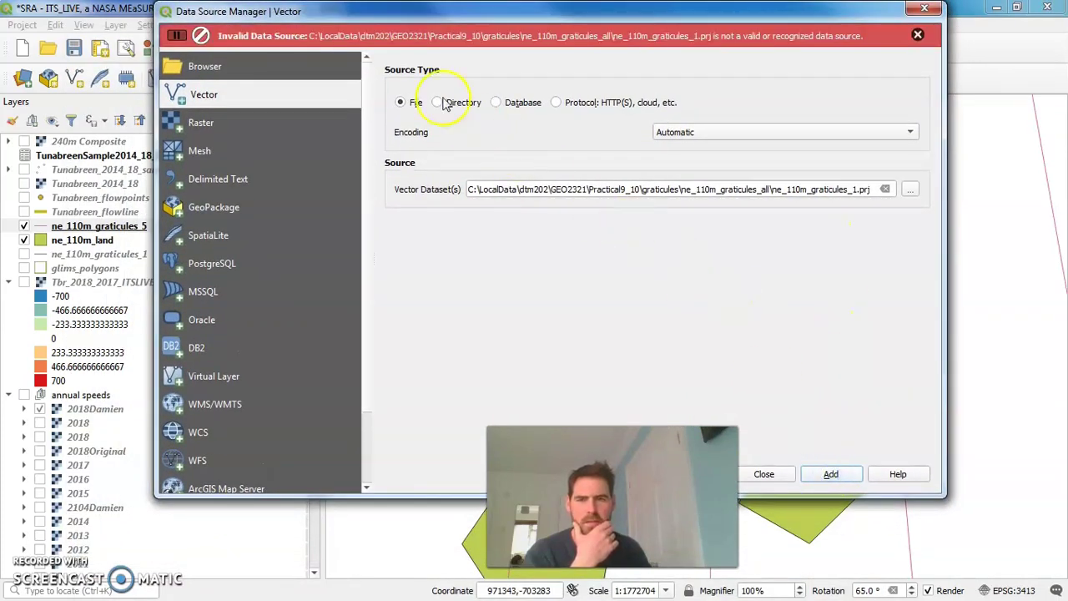
Reselect ne_110m_graticules_1.shp instead and add it as a layer
{"action": "left_click", "coordinate": [910, 190]}
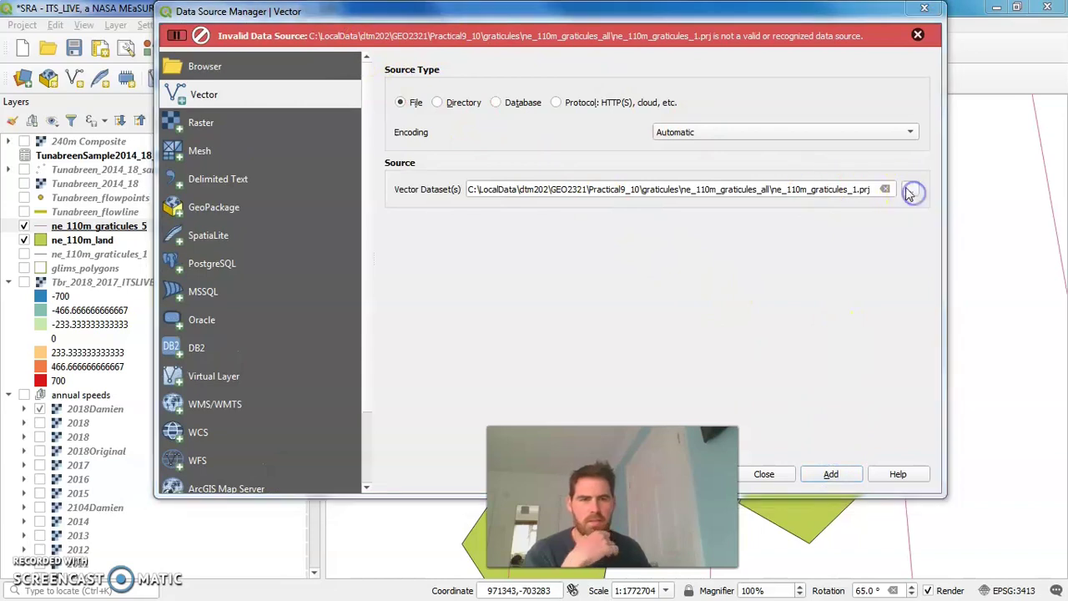
{"action": "left_click", "coordinate": [504, 197]}
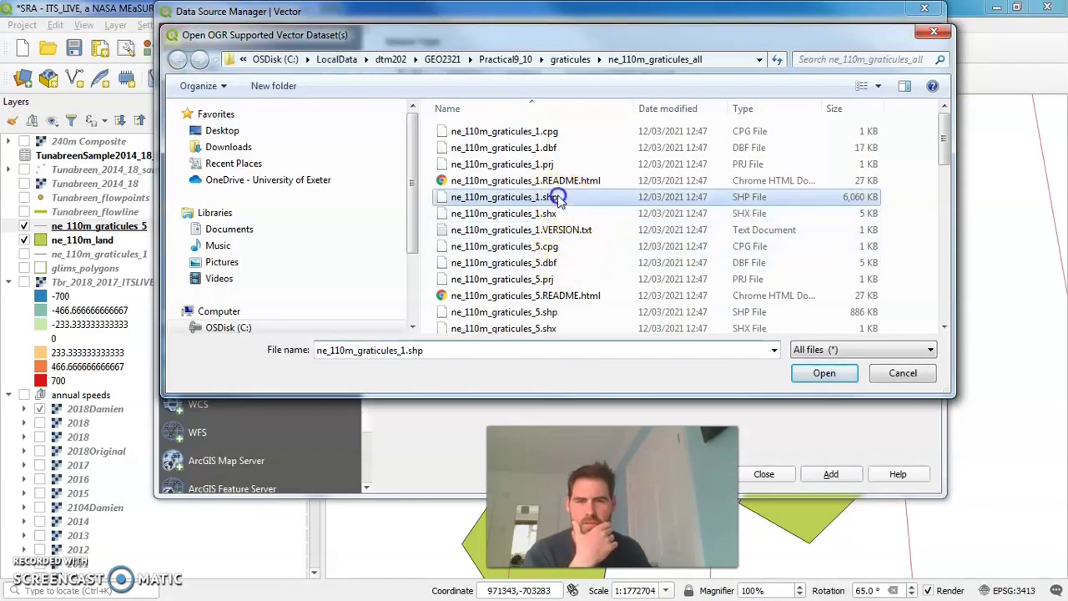
{"action": "left_click", "coordinate": [823, 373]}
{"action": "left_click", "coordinate": [850, 473]}
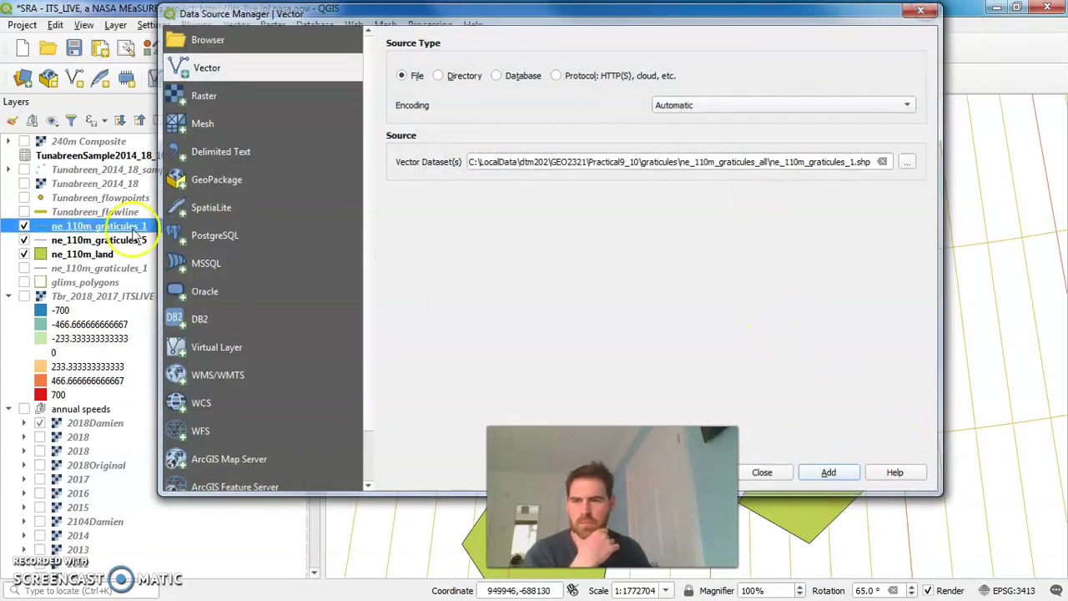
Close the layer-adding dialog and hide the dense ne_110m_graticules_1 layer
{"action": "key", "text": "Escape"}
{"action": "left_click", "coordinate": [846, 79]}
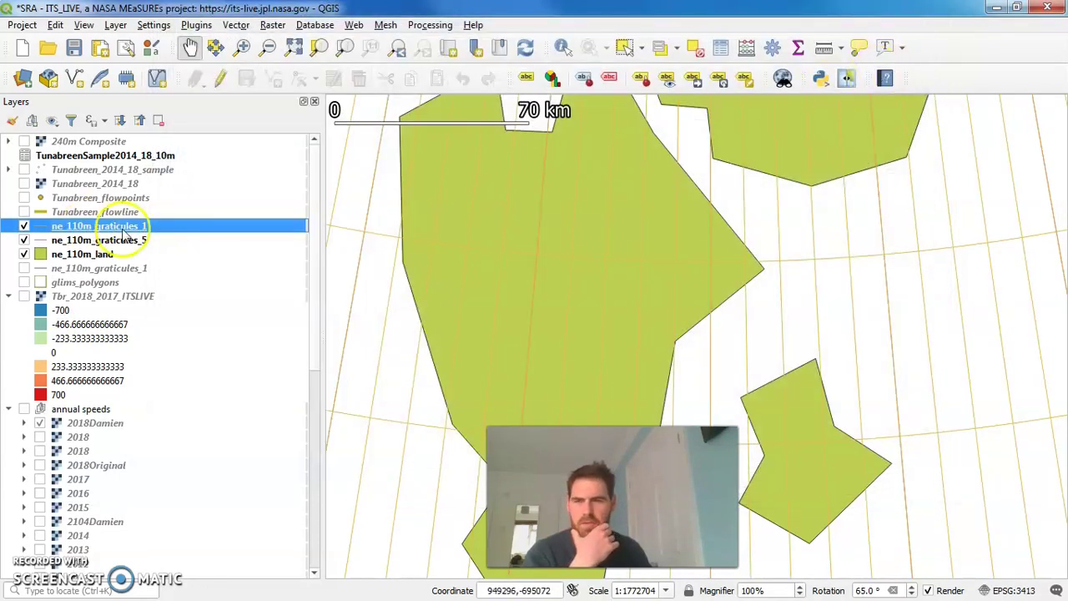
{"action": "left_click", "coordinate": [25, 227]}
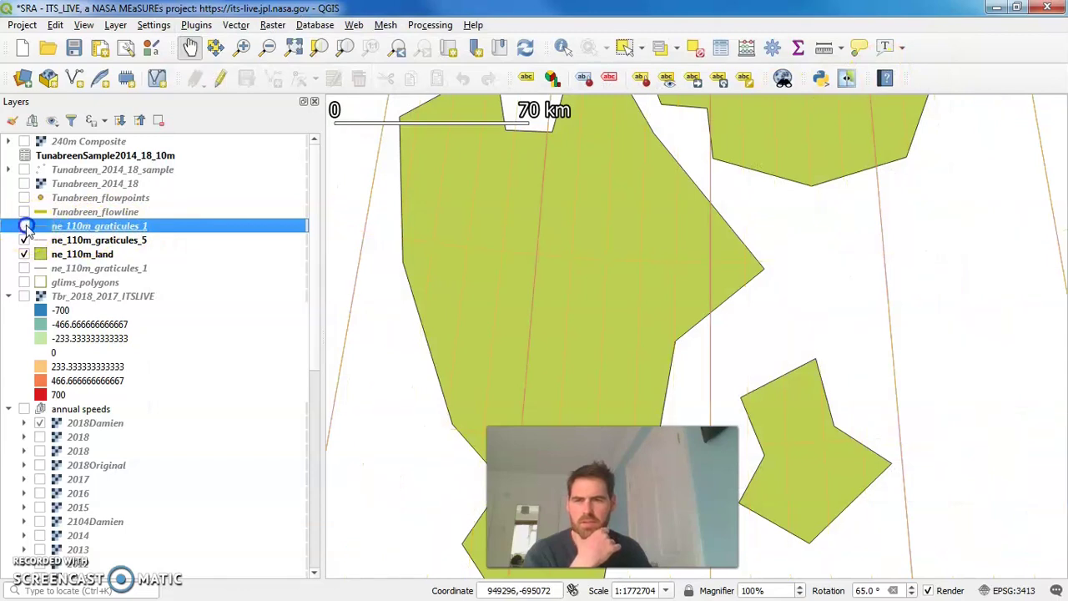
{"action": "left_click", "coordinate": [25, 227]}
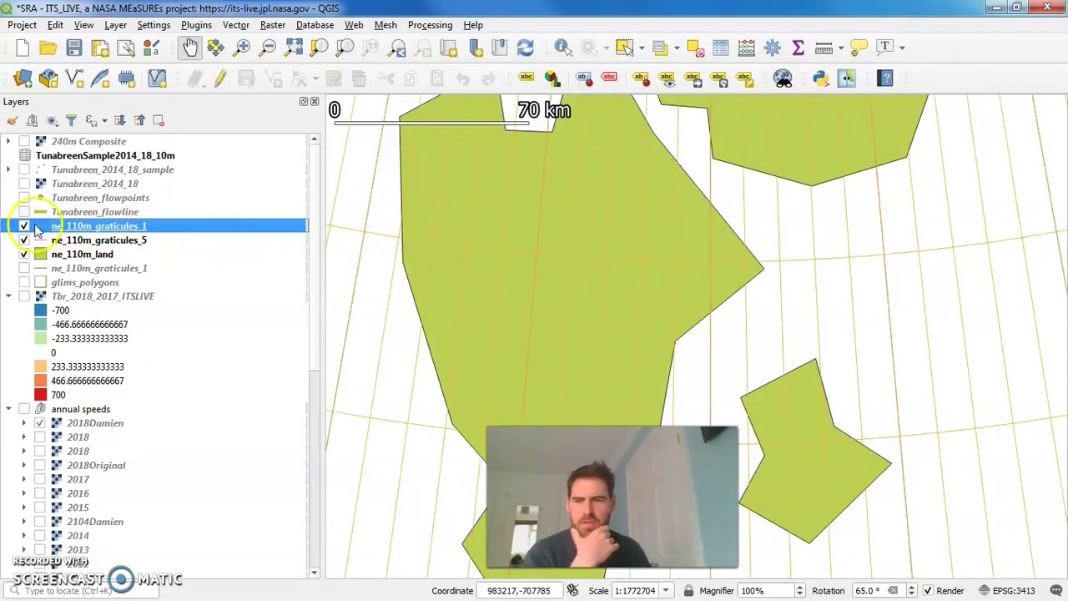
{"action": "left_click", "coordinate": [25, 227]}
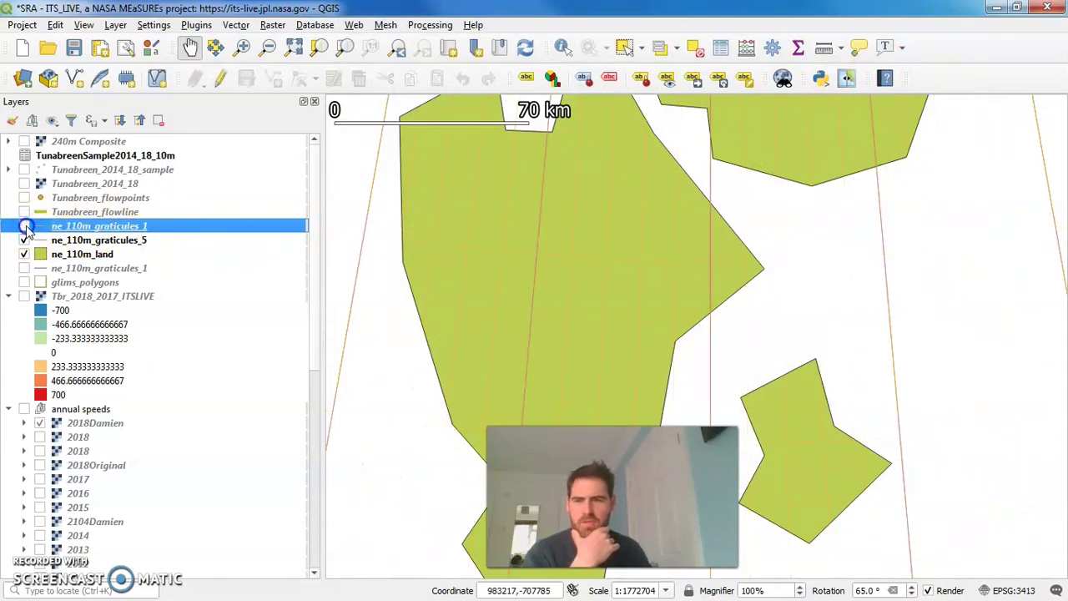
Launch the Lines to polygons algorithm from the Processing Toolbox's Vector geometry group
{"action": "left_click", "coordinate": [434, 32]}
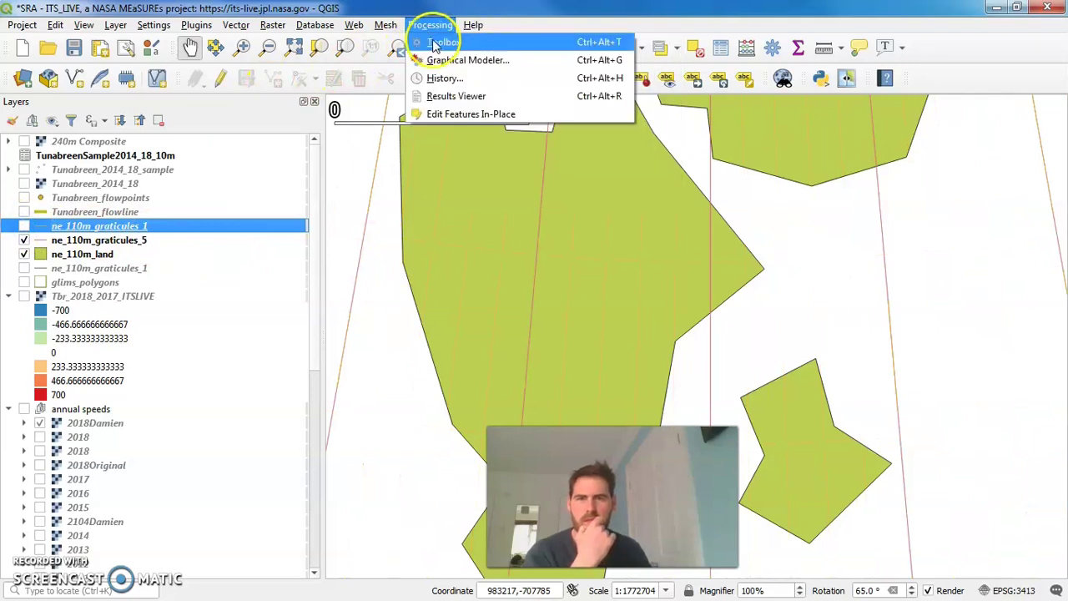
{"action": "left_click", "coordinate": [434, 44]}
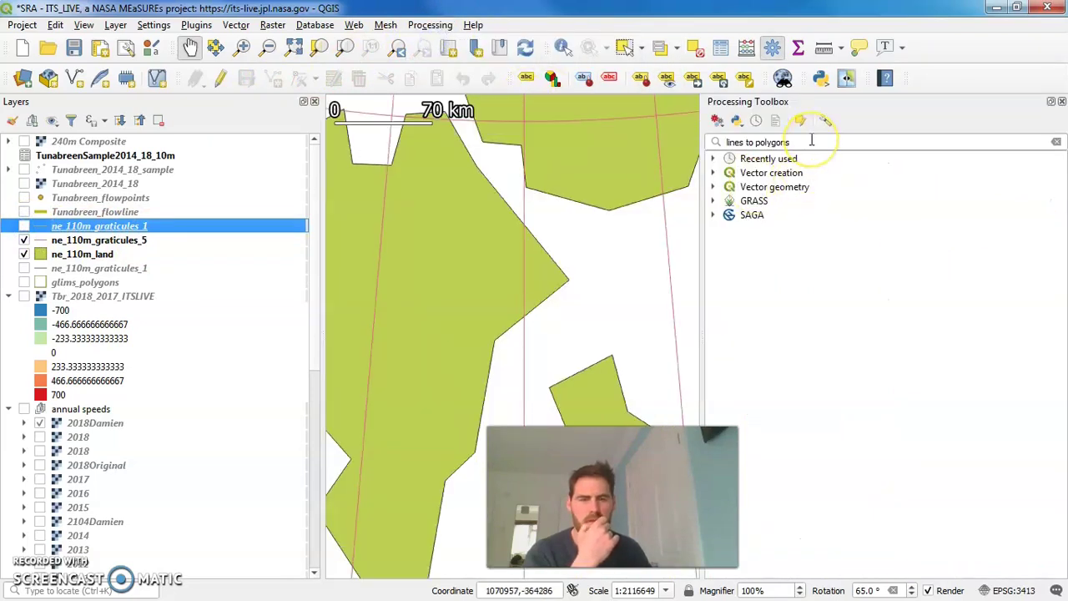
{"action": "left_click", "coordinate": [805, 141]}
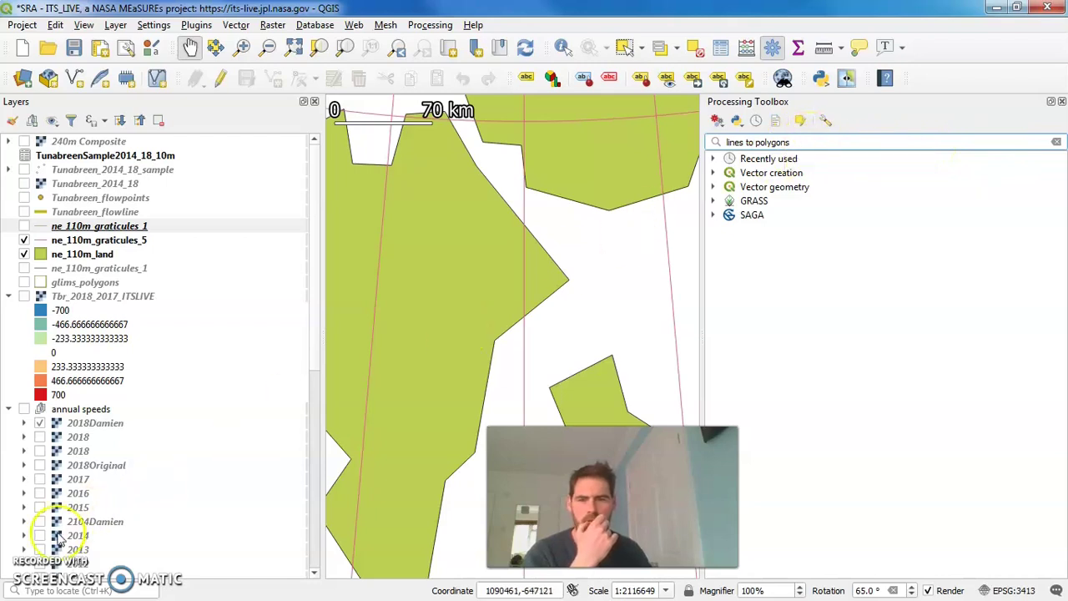
{"action": "left_click", "coordinate": [713, 187]}
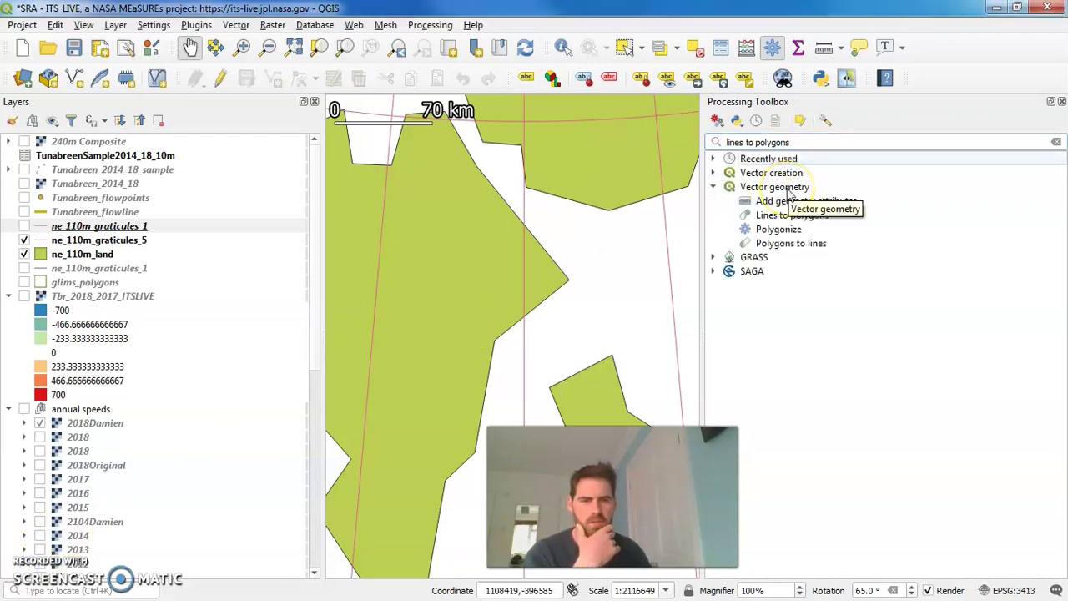
{"action": "double_click", "coordinate": [801, 215]}
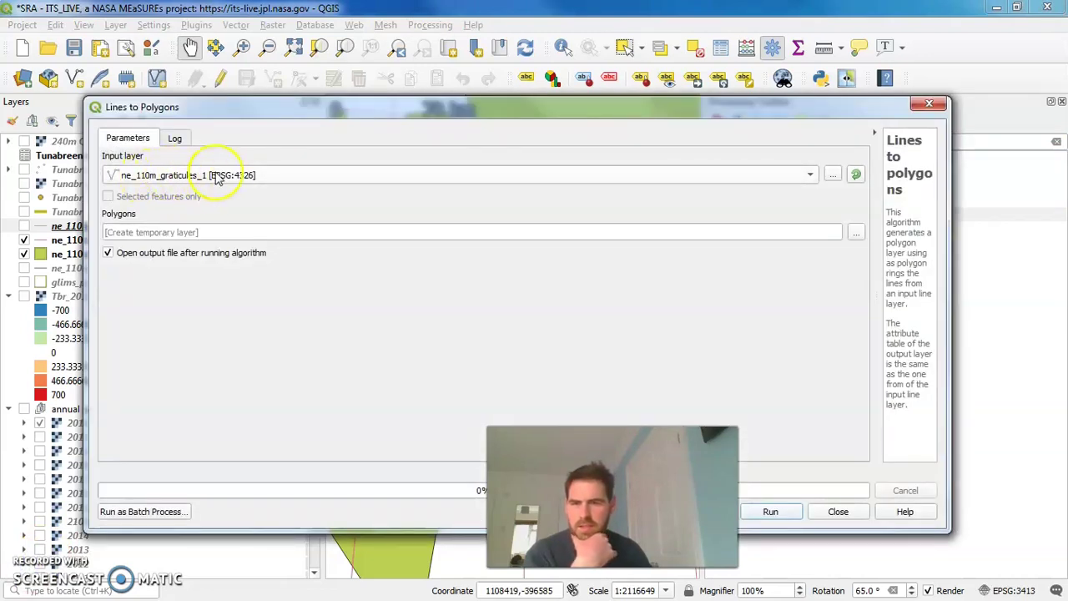
Run Lines to polygons with its output saved as grat1_poly_b.geojson instead of overwriting grat1_poly.geojson
{"action": "left_click", "coordinate": [856, 232]}
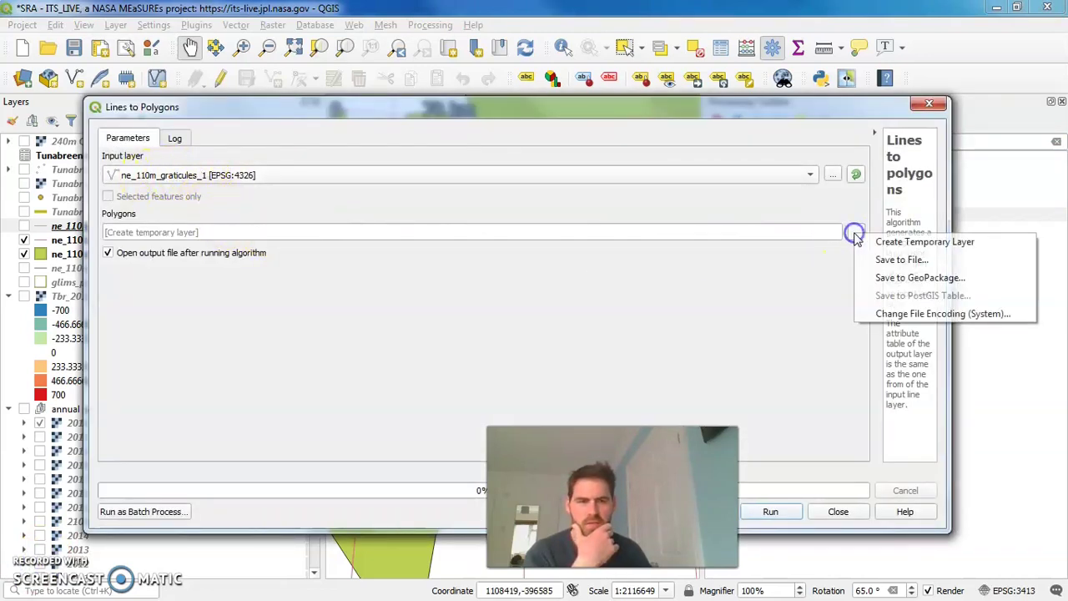
{"action": "left_click", "coordinate": [916, 260]}
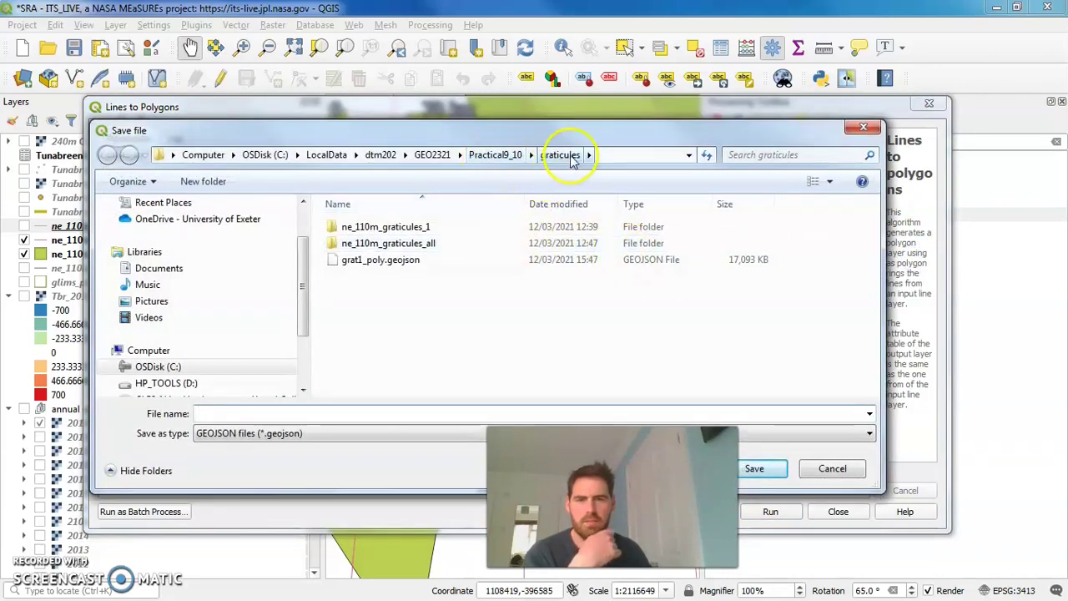
{"action": "left_click", "coordinate": [298, 409]}
{"action": "type", "text": "grat1_poly.geojson"}
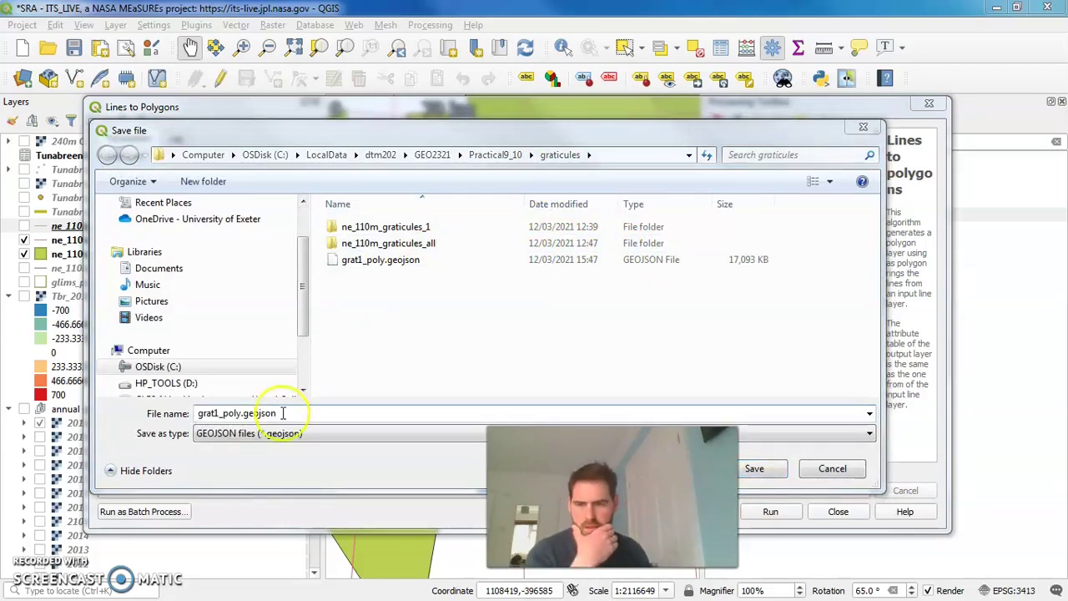
{"action": "left_click", "coordinate": [758, 468]}
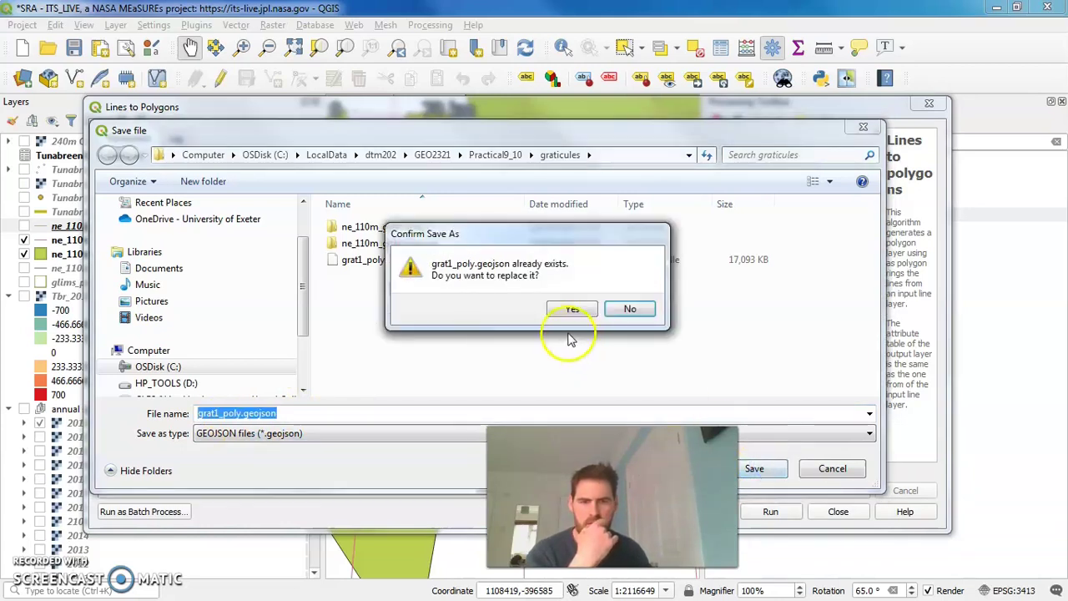
{"action": "left_click", "coordinate": [627, 314]}
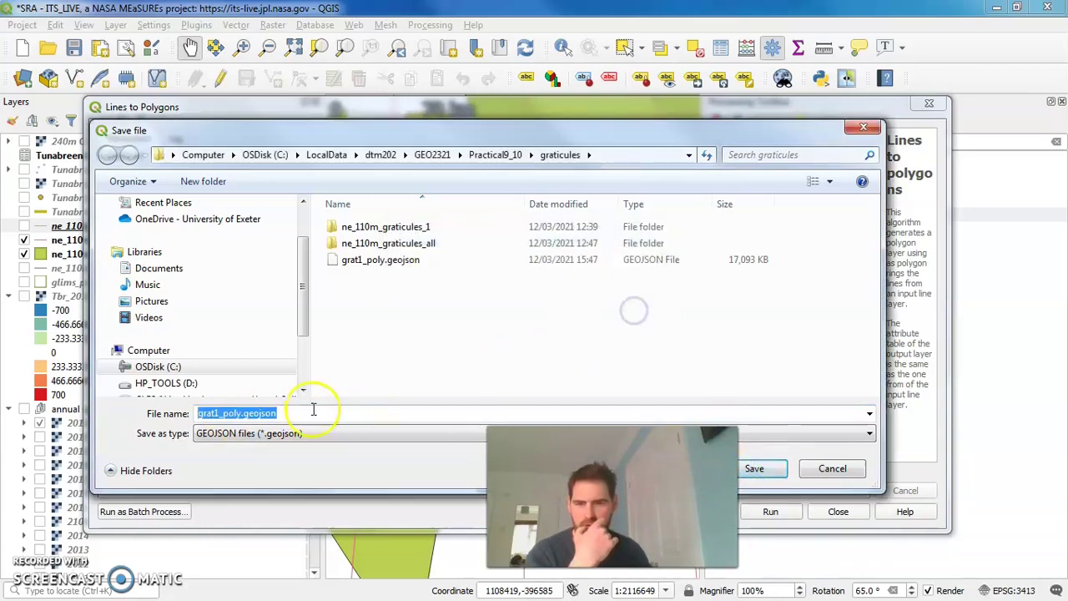
{"action": "left_click", "coordinate": [240, 413]}
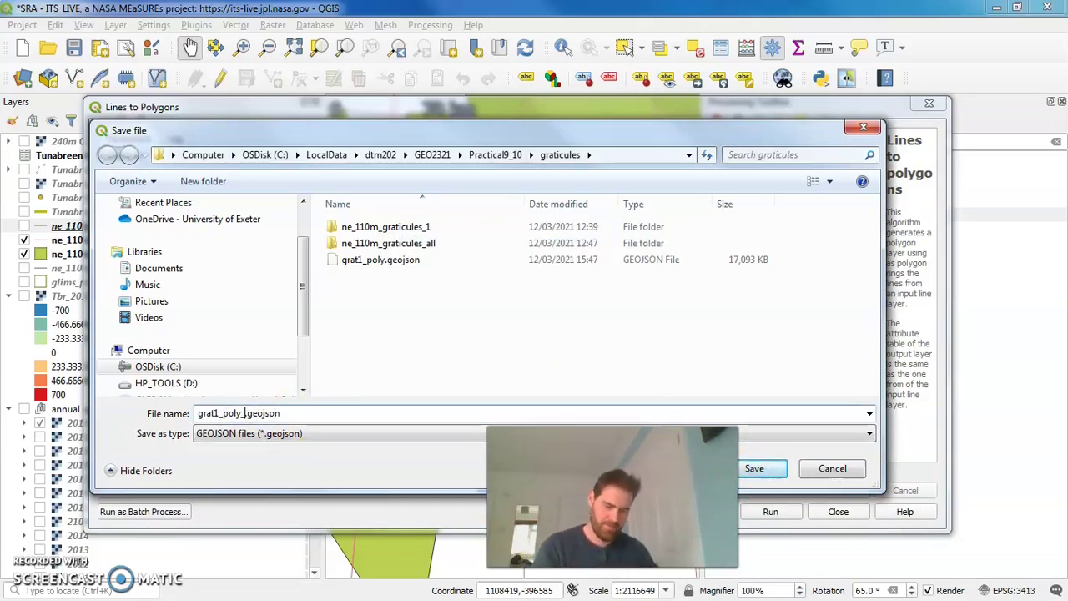
{"action": "left_click", "coordinate": [754, 468]}
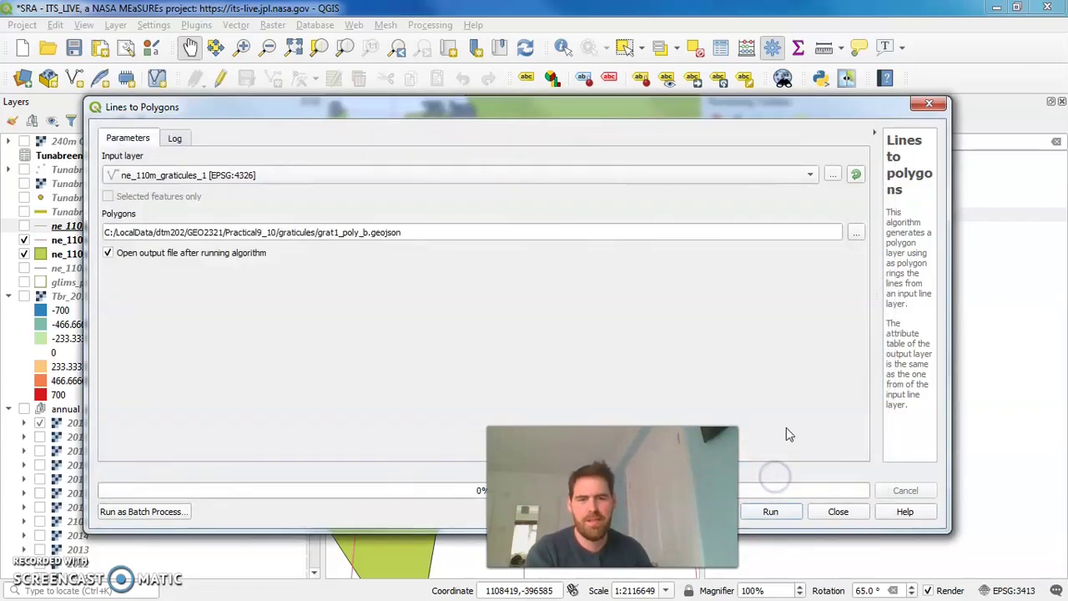
{"action": "left_click", "coordinate": [771, 512]}
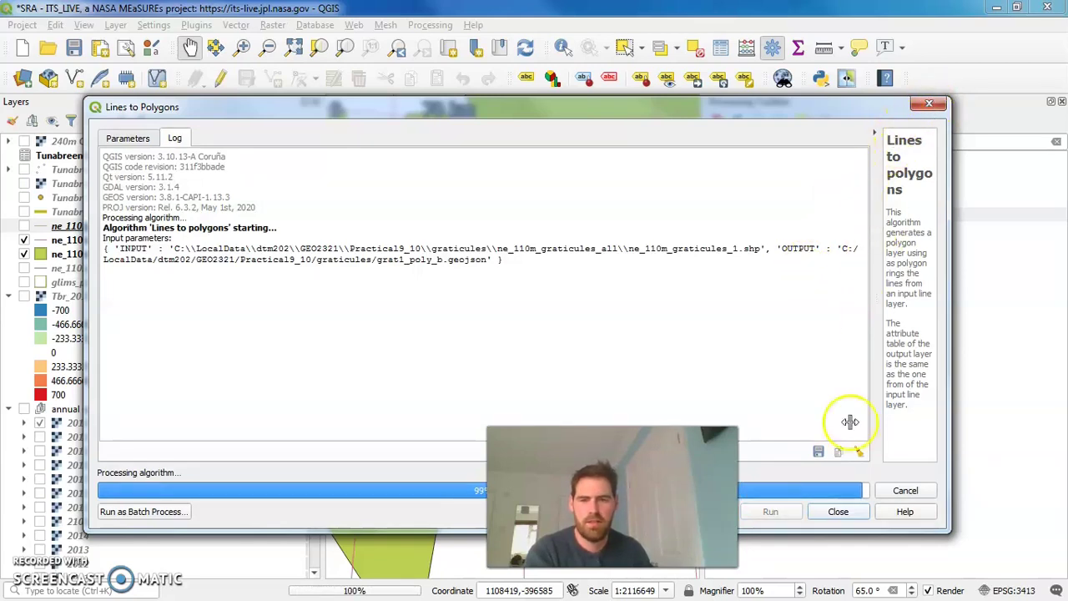
{"action": "left_click", "coordinate": [928, 106]}
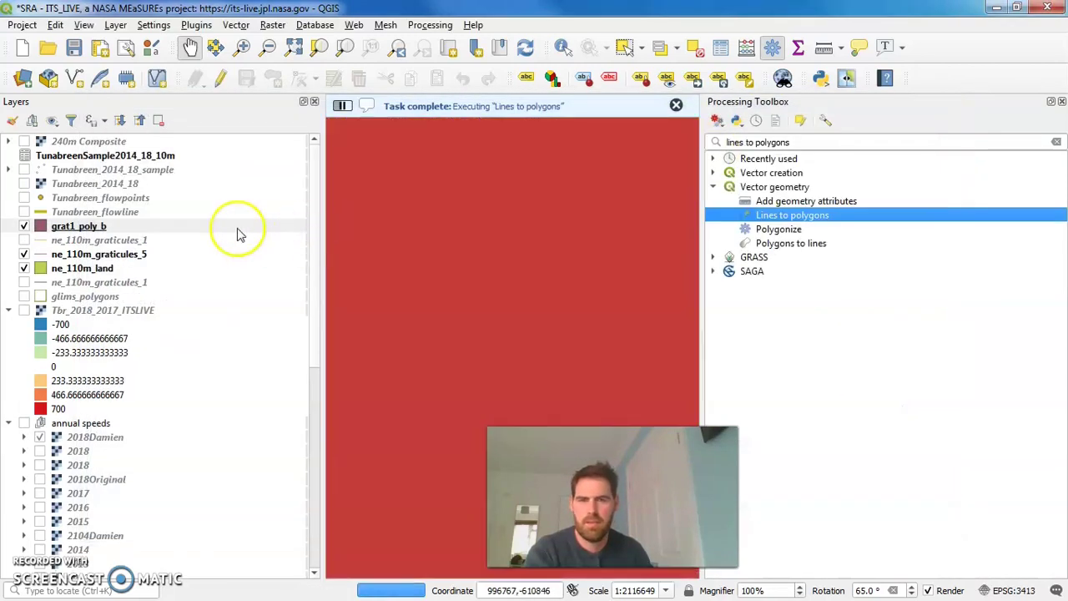
Give the grat1_poly_b layer a purple-blue fill colour
{"action": "left_click", "coordinate": [42, 227]}
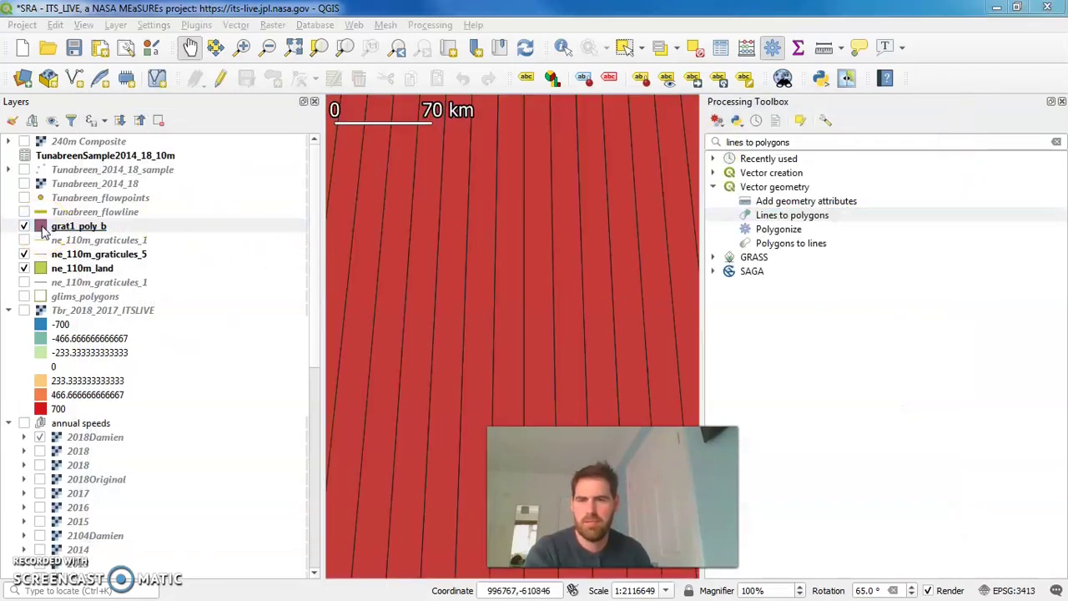
{"action": "double_click", "coordinate": [186, 226]}
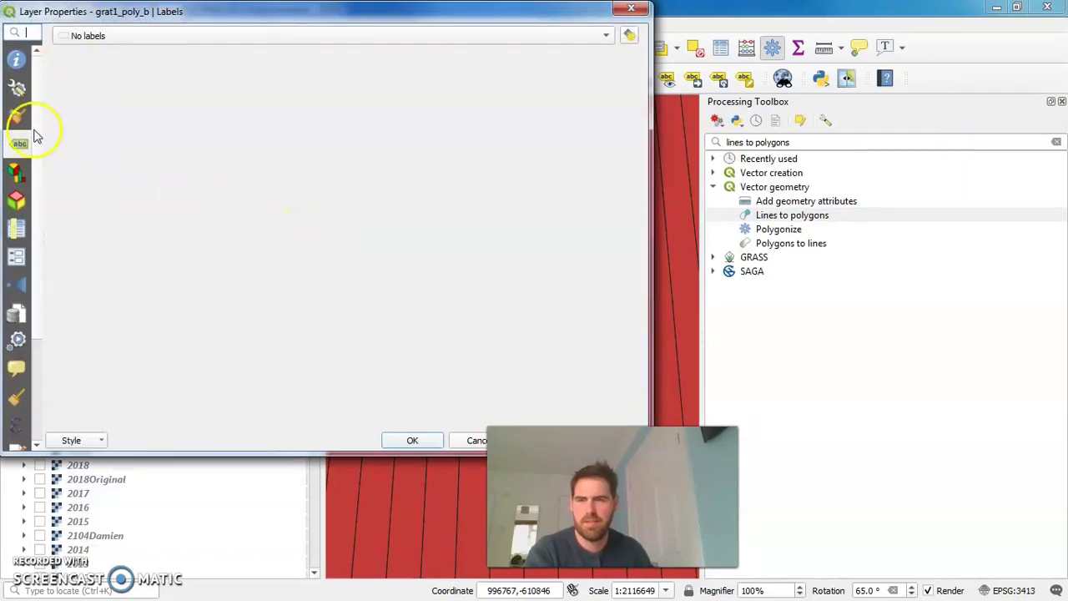
{"action": "left_click_drag", "start_coordinate": [154, 18], "coordinate": [440, 75]}
{"action": "left_click", "coordinate": [304, 179]}
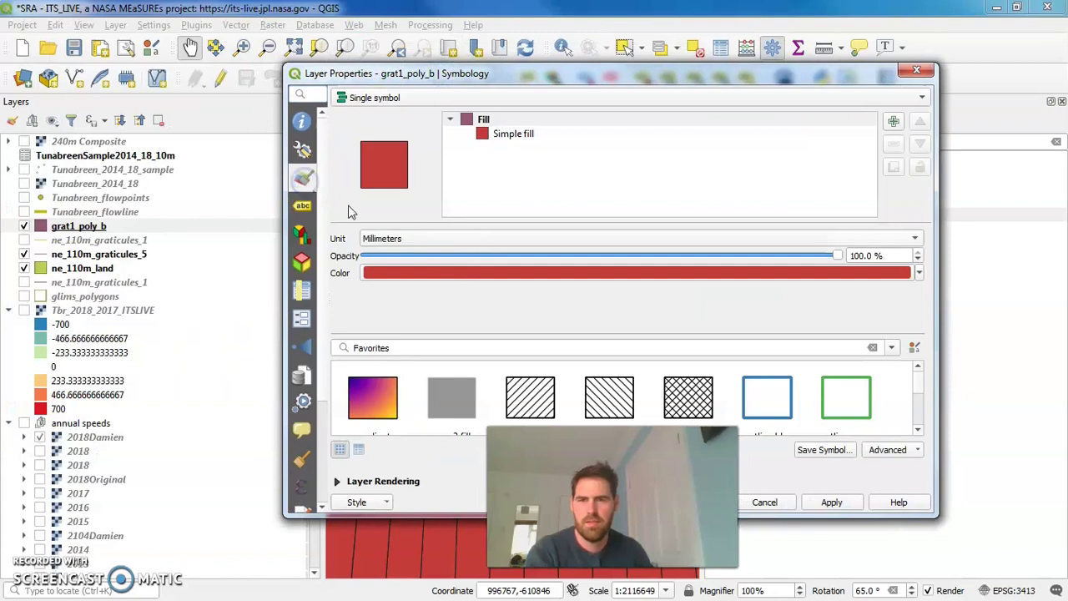
{"action": "left_click", "coordinate": [484, 274]}
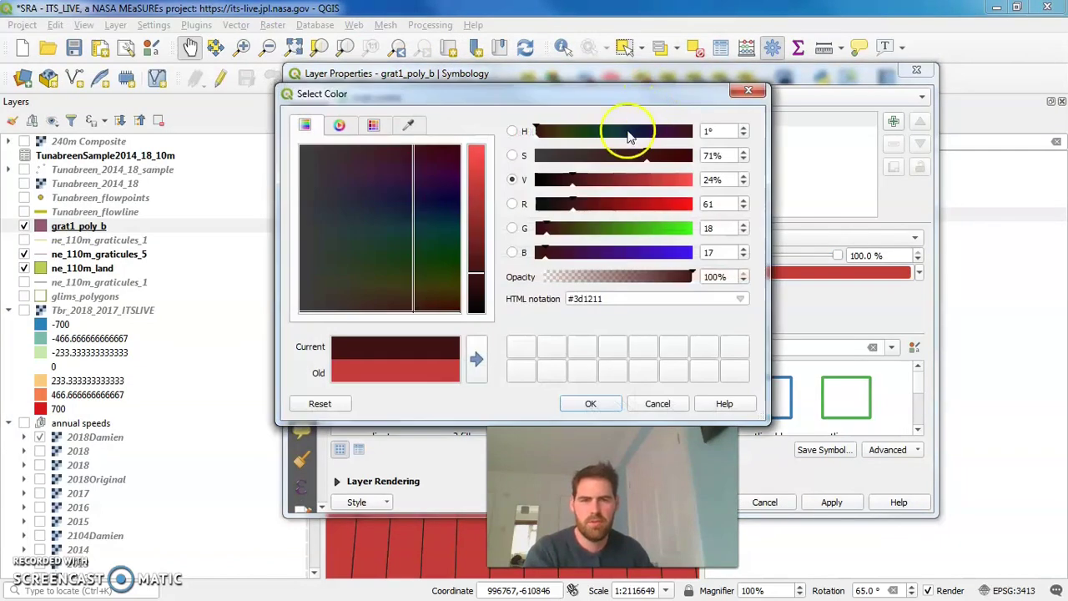
{"action": "left_click_drag", "start_coordinate": [610, 252], "coordinate": [665, 256]}
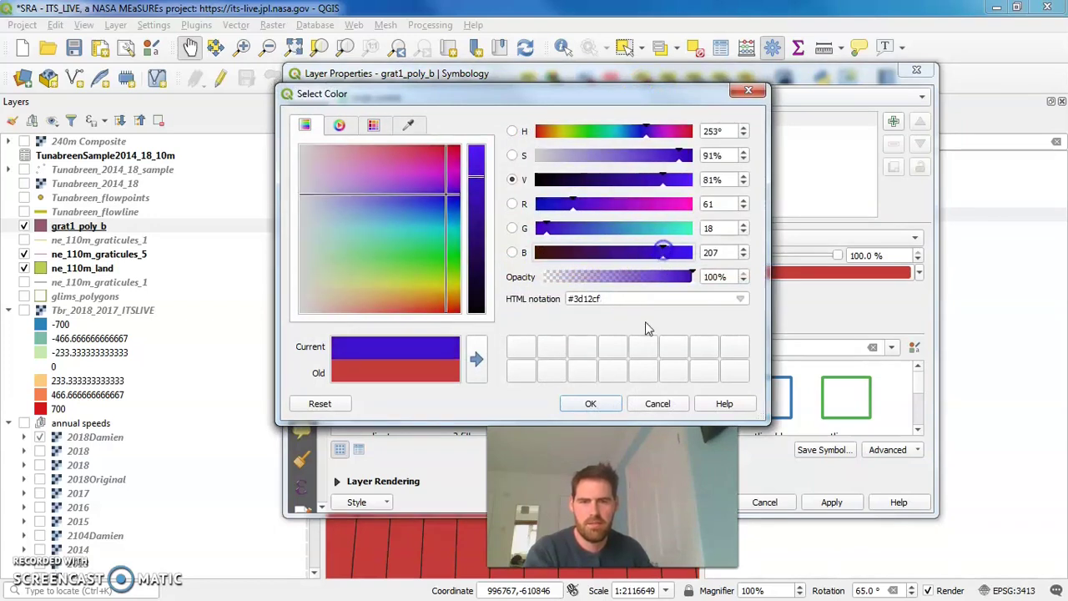
{"action": "left_click", "coordinate": [591, 404]}
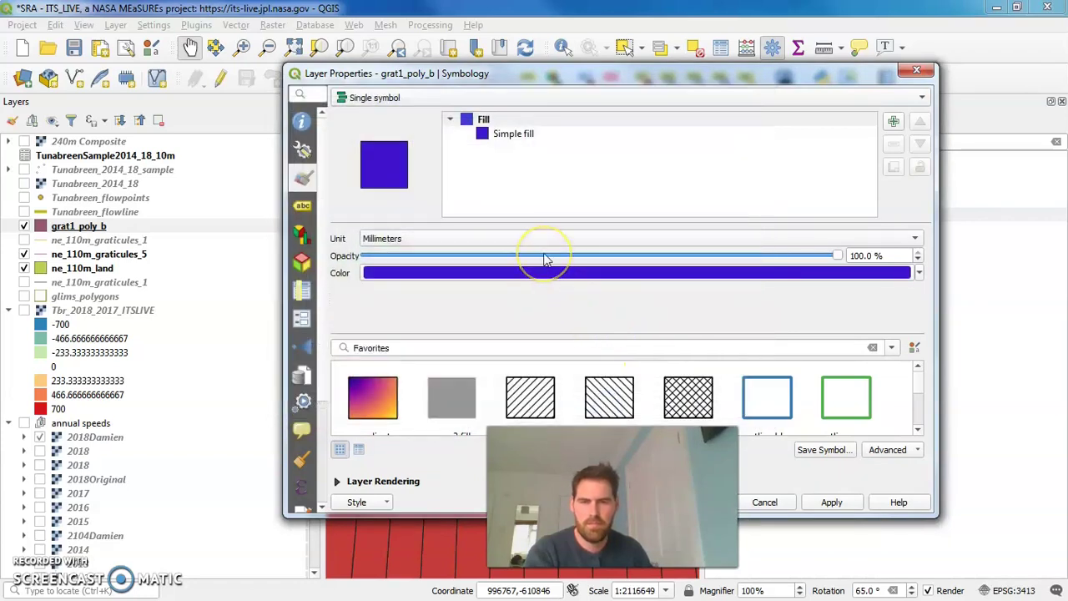
{"action": "left_click", "coordinate": [830, 502]}
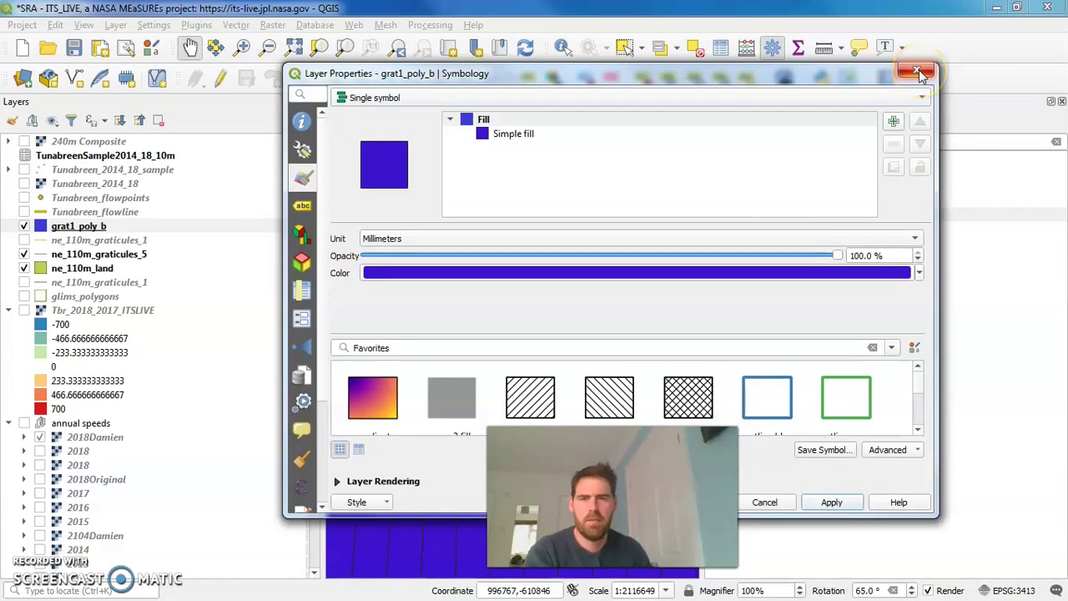
Set the grat1_poly_b simple fill's outline colour to white
{"action": "left_click_drag", "start_coordinate": [853, 72], "coordinate": [801, 92]}
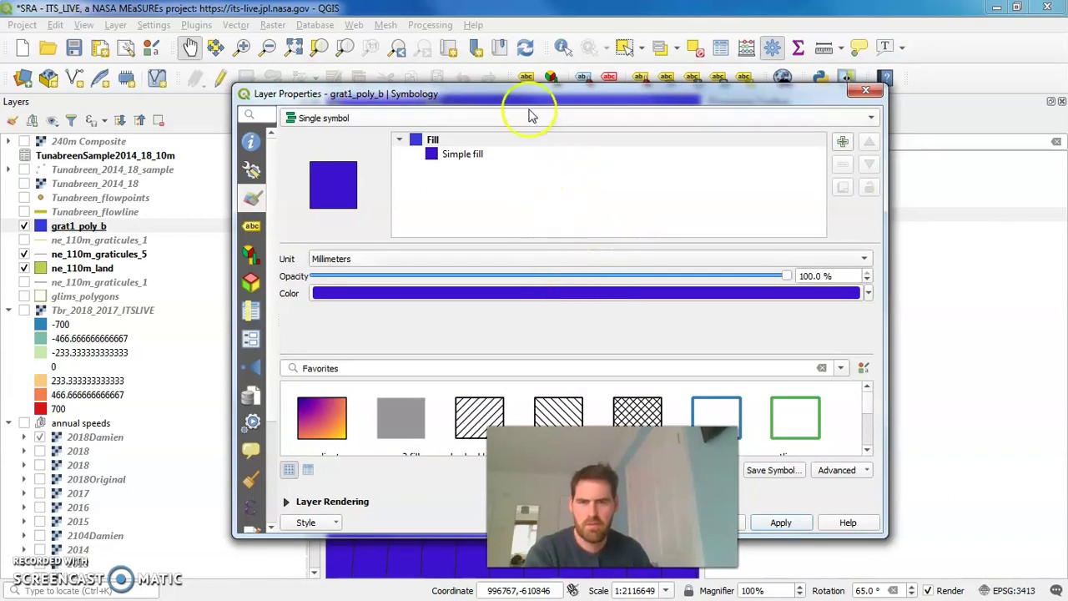
{"action": "left_click", "coordinate": [435, 158]}
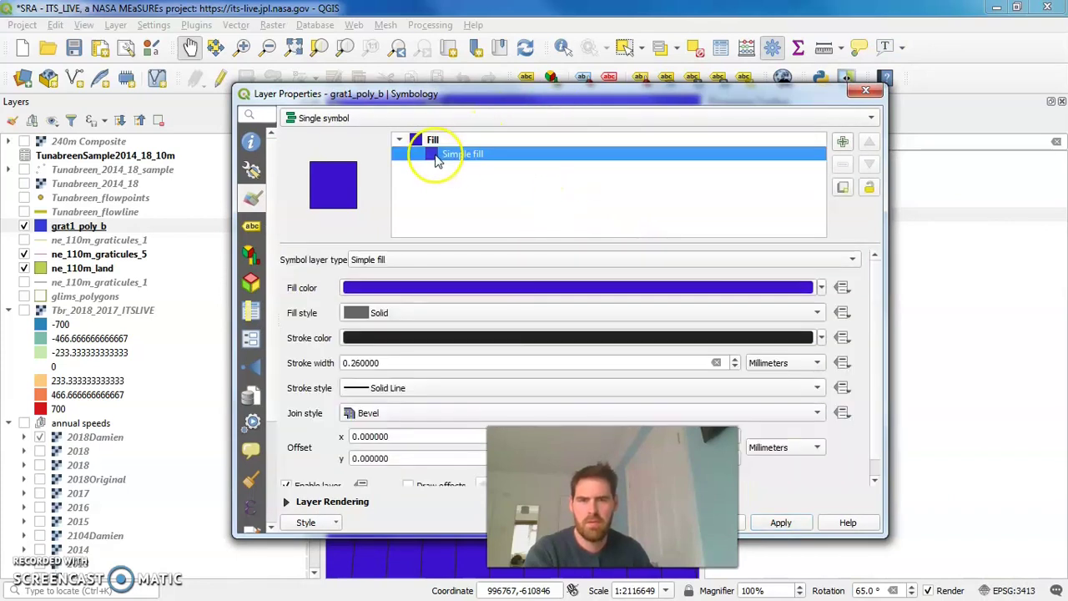
{"action": "left_click", "coordinate": [503, 339]}
{"action": "left_click", "coordinate": [480, 244]}
{"action": "left_click_drag", "start_coordinate": [483, 245], "coordinate": [492, 137]}
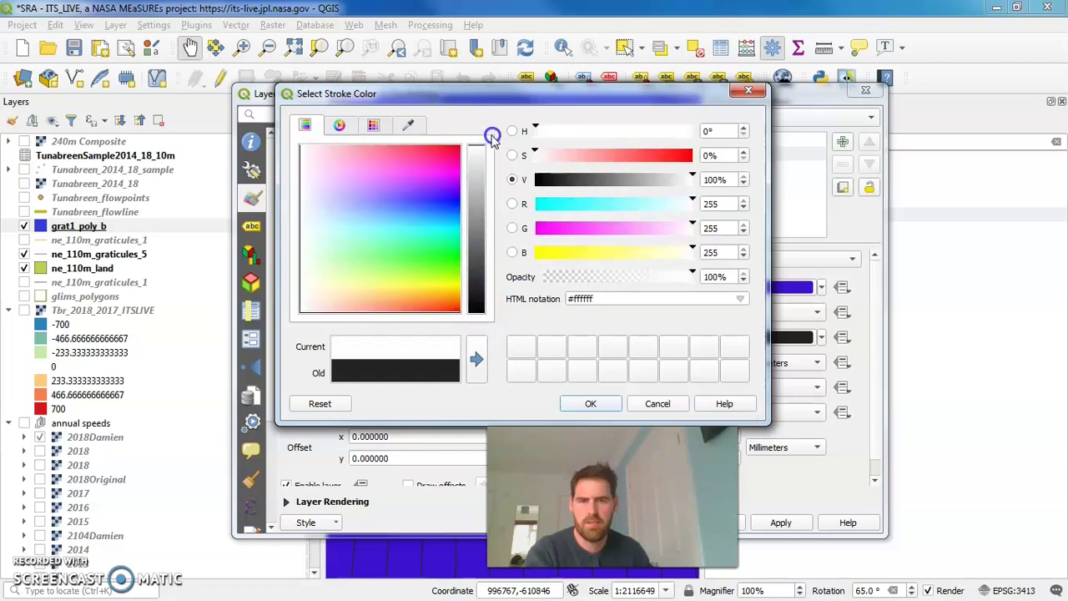
{"action": "left_click", "coordinate": [593, 404]}
{"action": "left_click", "coordinate": [781, 522]}
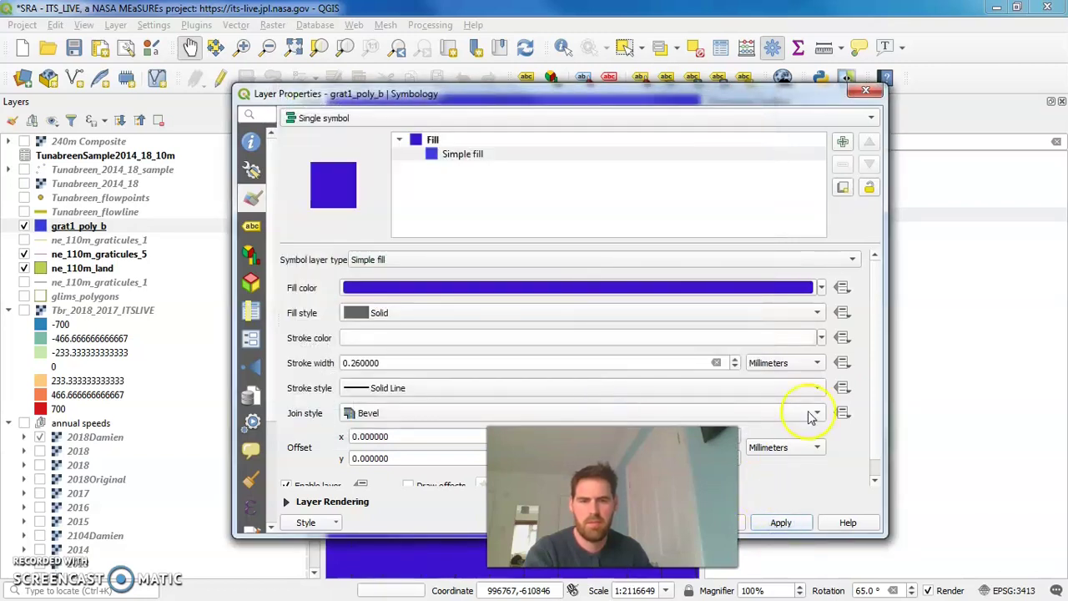
{"action": "left_click", "coordinate": [864, 93]}
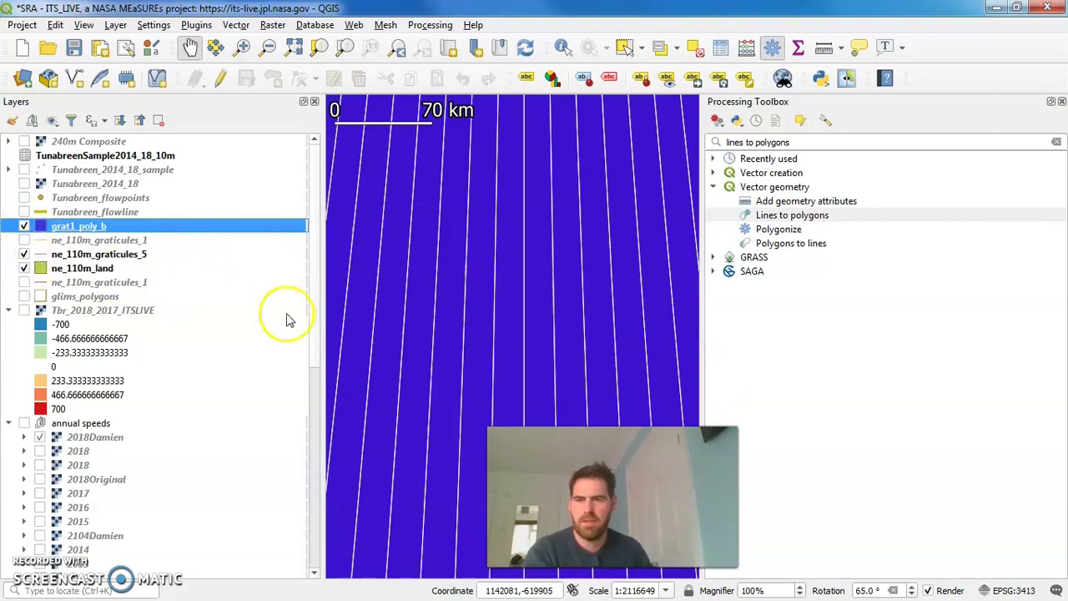
Save the project, refresh the layout, and pan Map 2's inset content to the new graticule polygons
{"action": "left_click", "coordinate": [23, 24]}
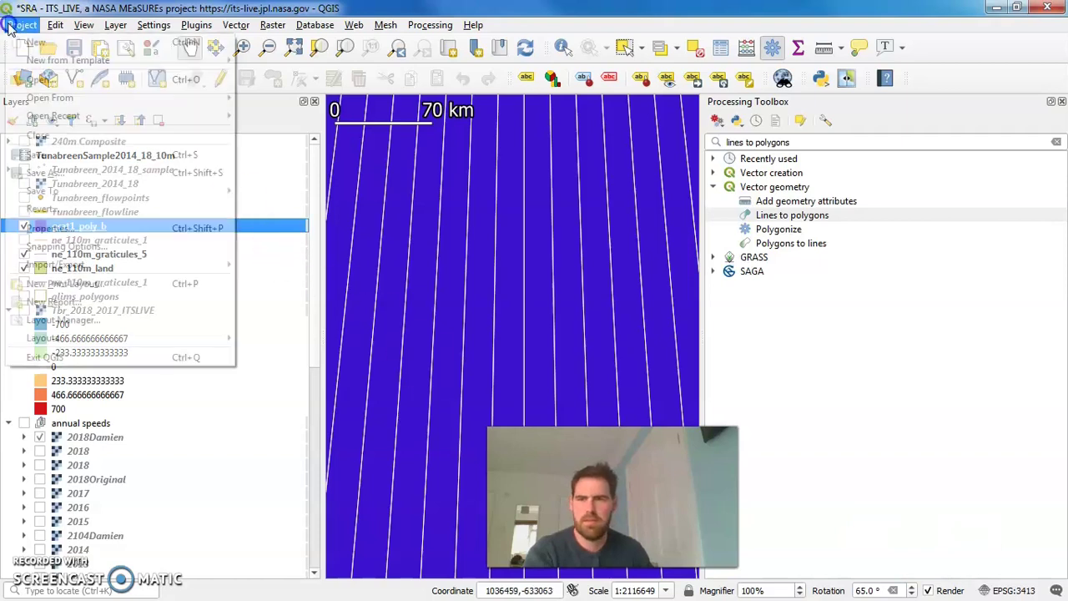
{"action": "left_click", "coordinate": [42, 153]}
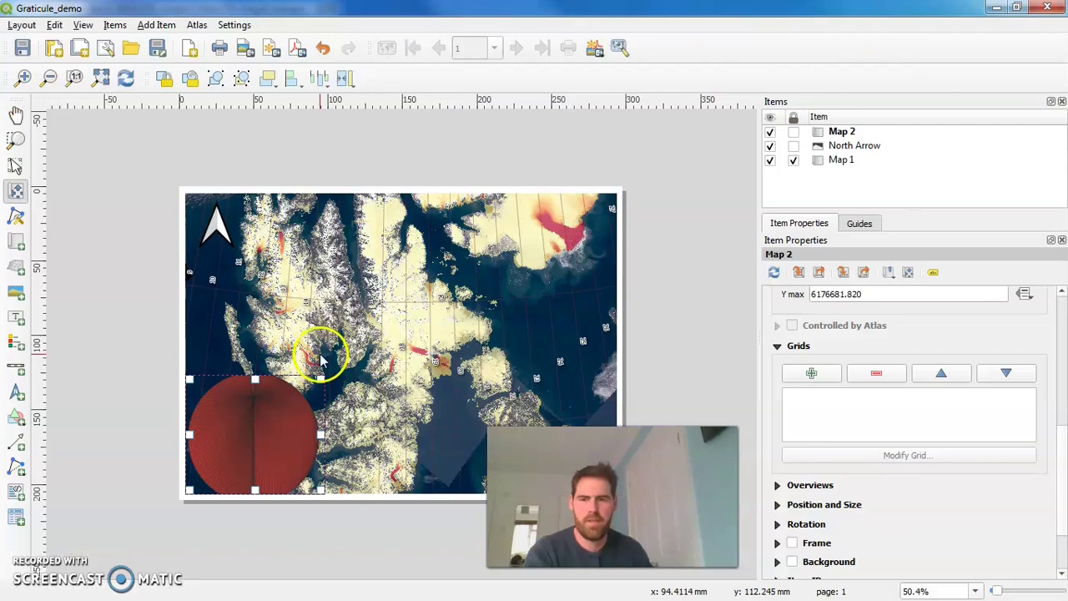
{"action": "left_click", "coordinate": [774, 273]}
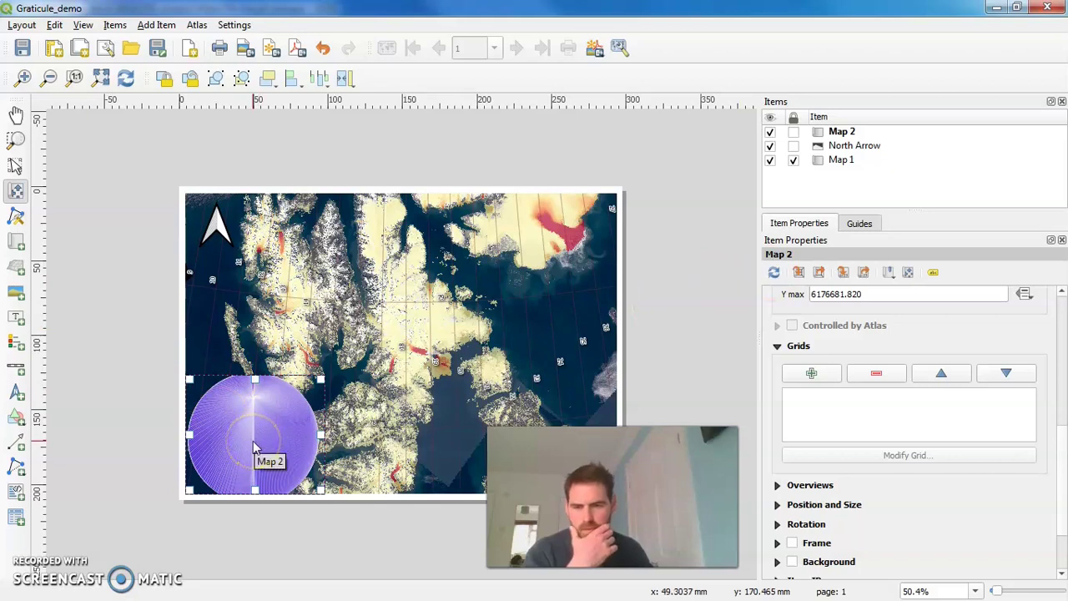
{"action": "left_click_drag", "start_coordinate": [255, 448], "coordinate": [250, 436]}
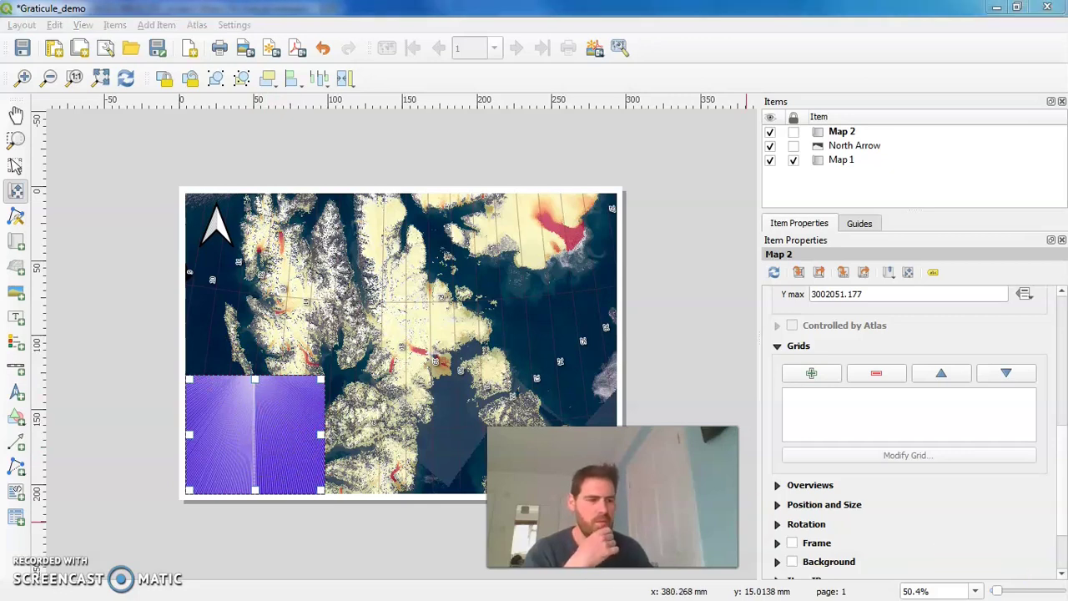
{"action": "key", "text": "alt+Tab"}
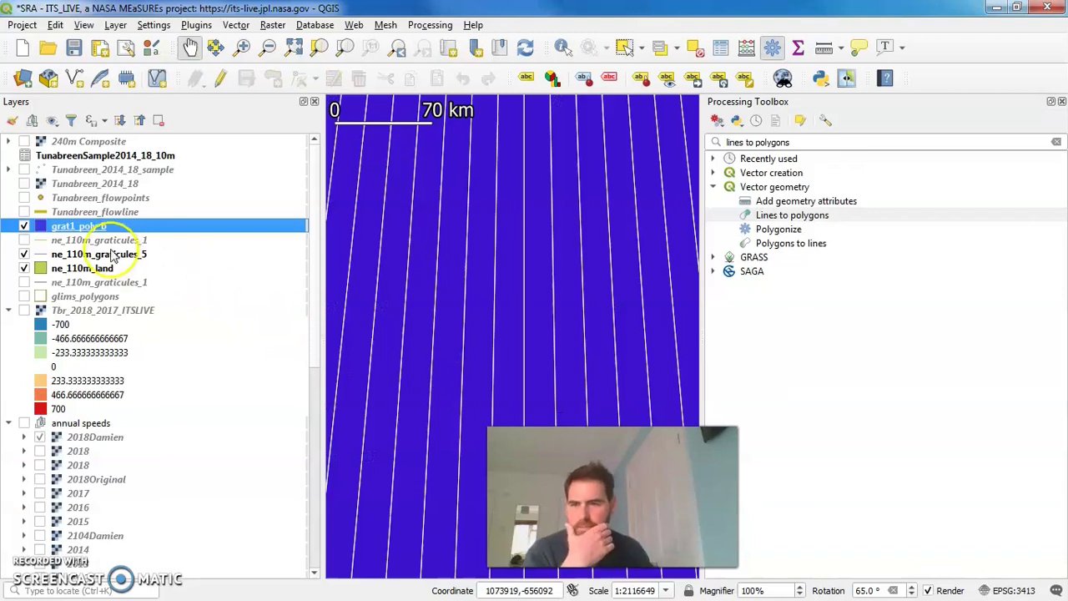
Move grat1_poly_b below ne_110m_land and compare the layers' visibility
{"action": "left_click_drag", "start_coordinate": [79, 227], "coordinate": [84, 283]}
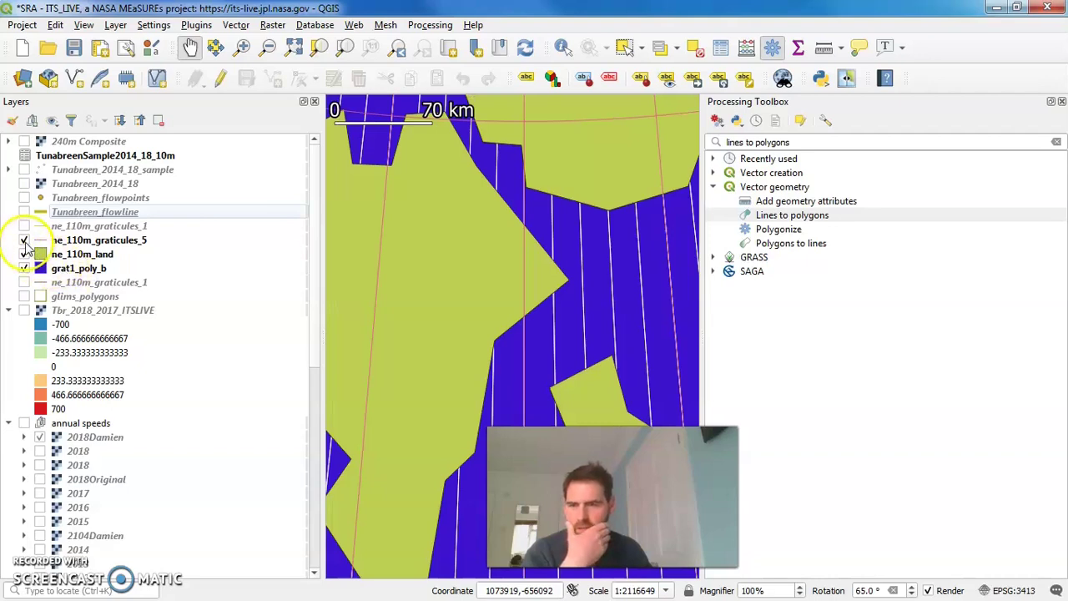
{"action": "left_click", "coordinate": [23, 240]}
{"action": "left_click", "coordinate": [23, 240]}
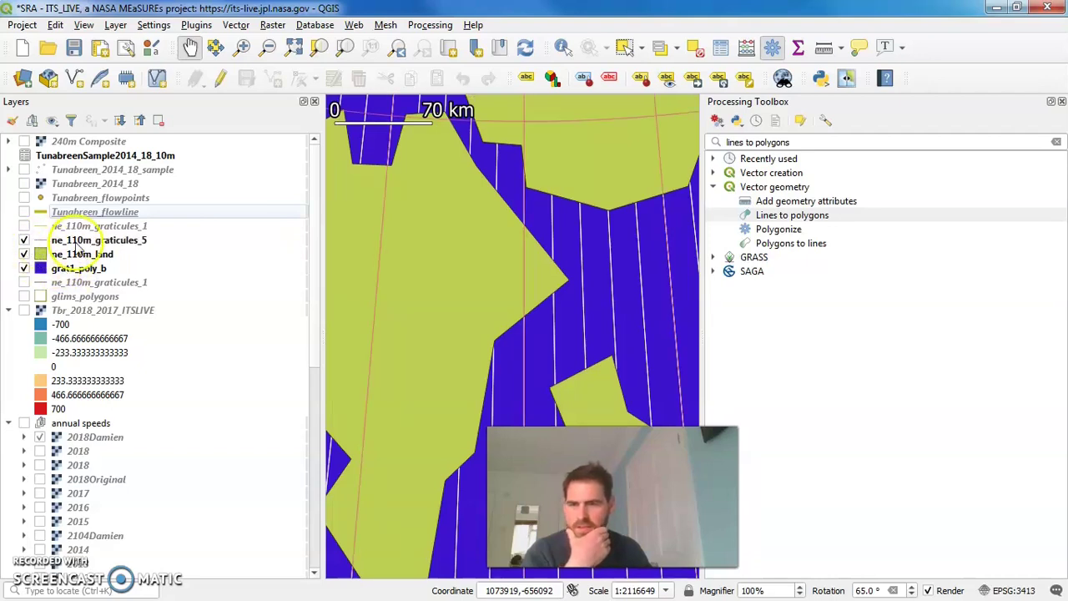
{"action": "left_click", "coordinate": [26, 255]}
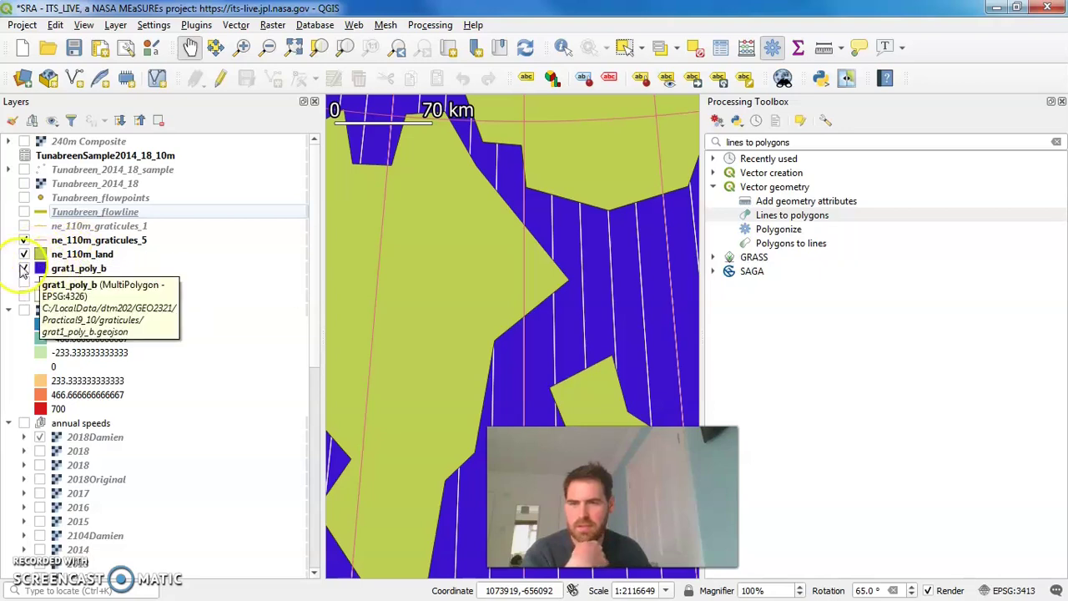
{"action": "left_click", "coordinate": [25, 268]}
{"action": "left_click", "coordinate": [25, 268]}
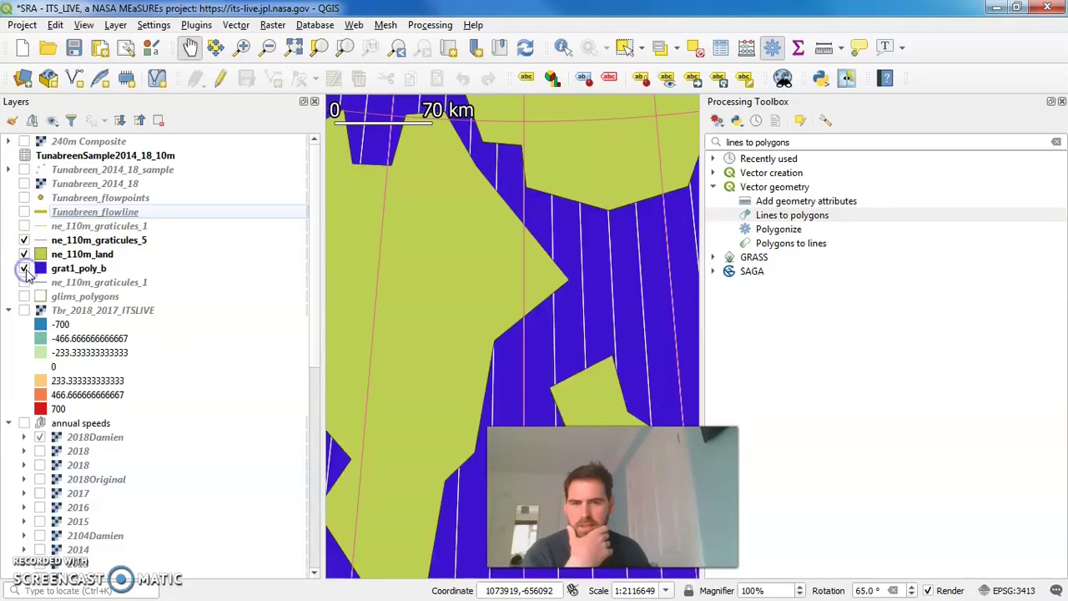
Set grat1_poly_b's simple fill outline to No Pen at 100% opacity
{"action": "left_click", "coordinate": [79, 271]}
{"action": "right_click", "coordinate": [75, 276]}
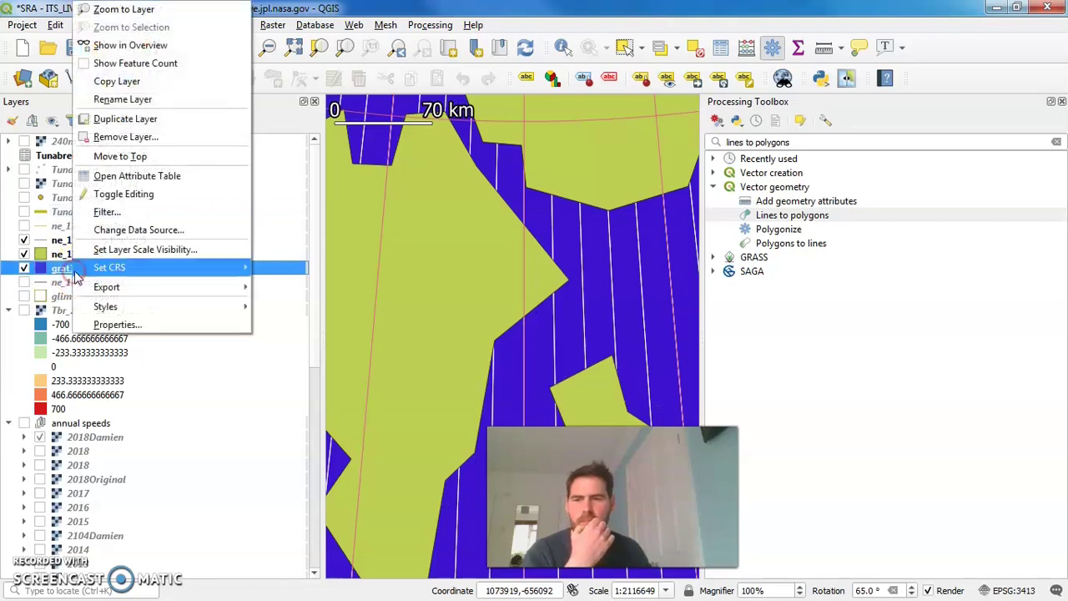
{"action": "left_click", "coordinate": [127, 321]}
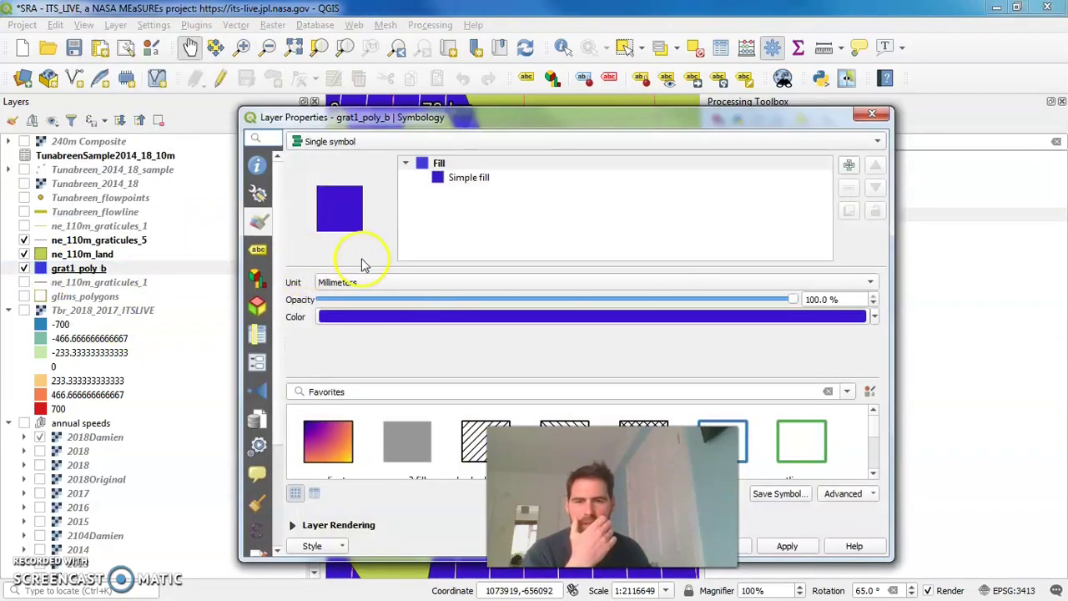
{"action": "left_click", "coordinate": [670, 302]}
{"action": "left_click_drag", "start_coordinate": [743, 300], "coordinate": [809, 297]}
{"action": "left_click", "coordinate": [444, 179]}
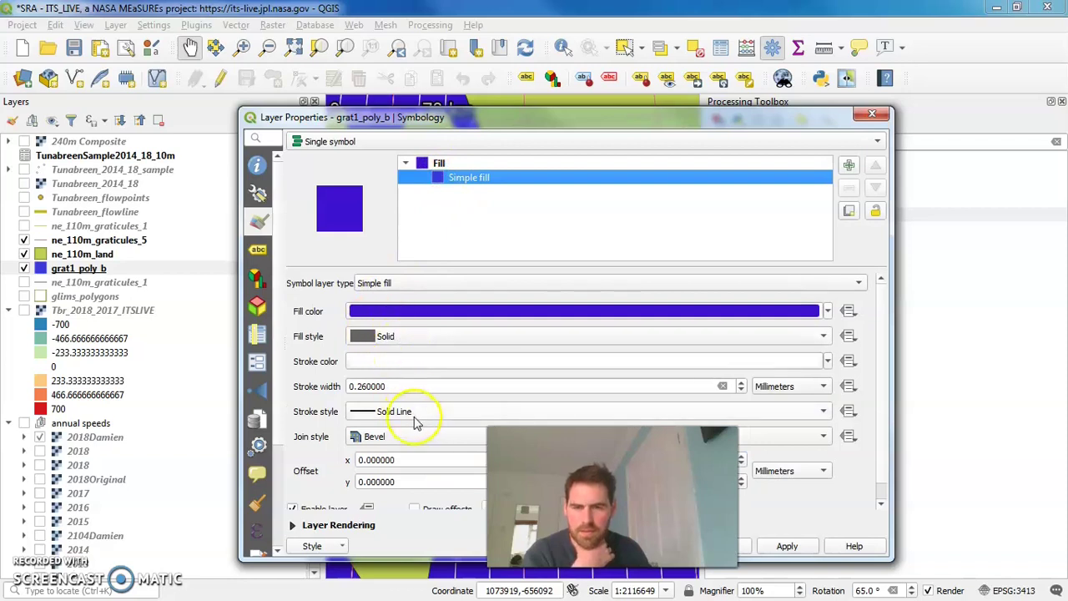
{"action": "left_click", "coordinate": [477, 409]}
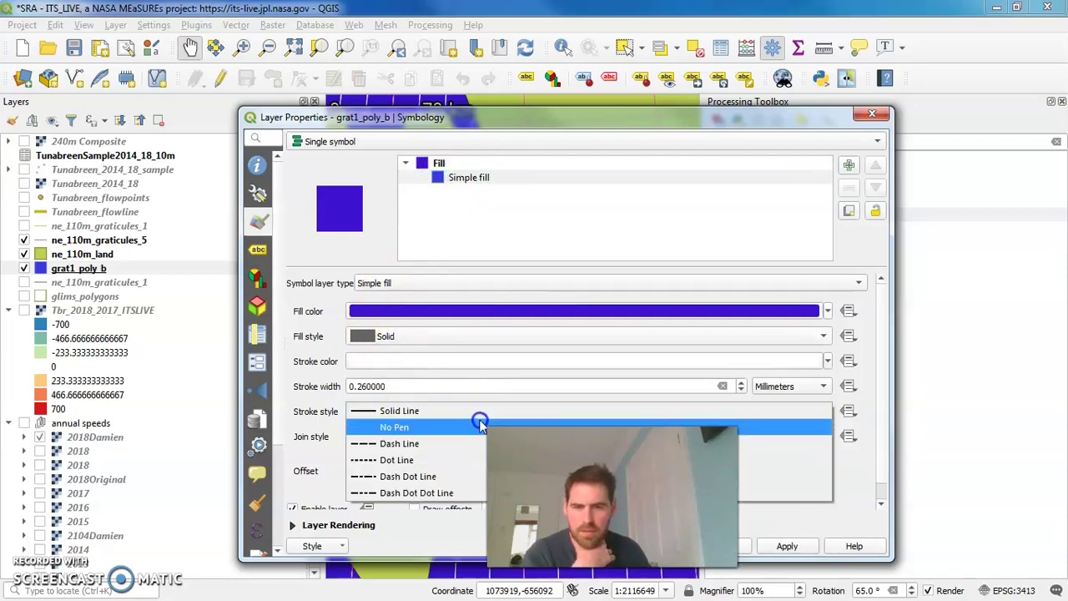
{"action": "left_click", "coordinate": [480, 425]}
{"action": "left_click", "coordinate": [787, 546]}
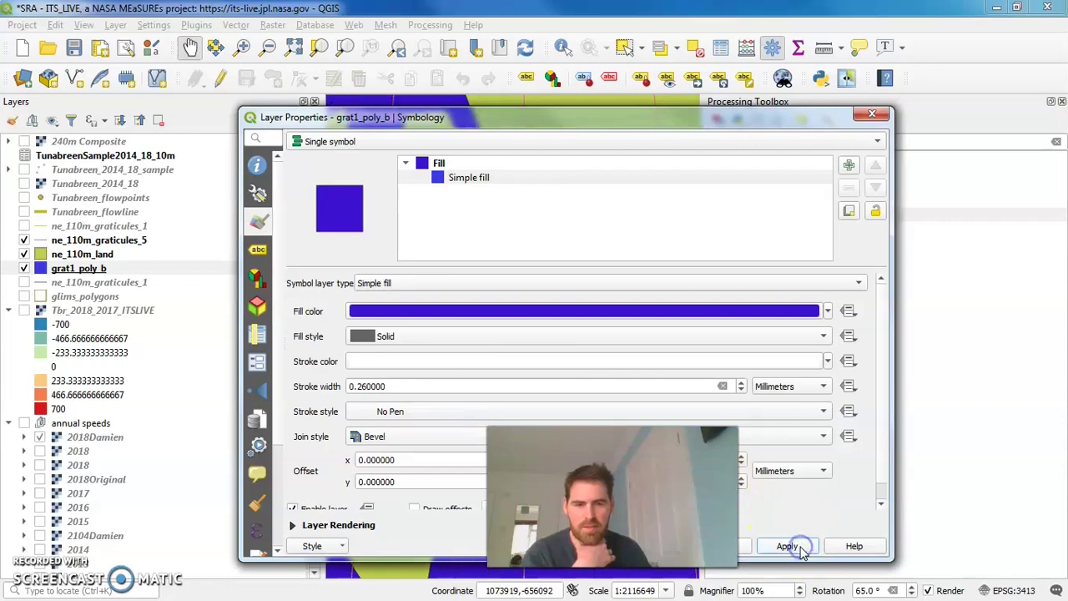
{"action": "left_click_drag", "start_coordinate": [621, 118], "coordinate": [480, 15]}
{"action": "left_click", "coordinate": [479, 438]}
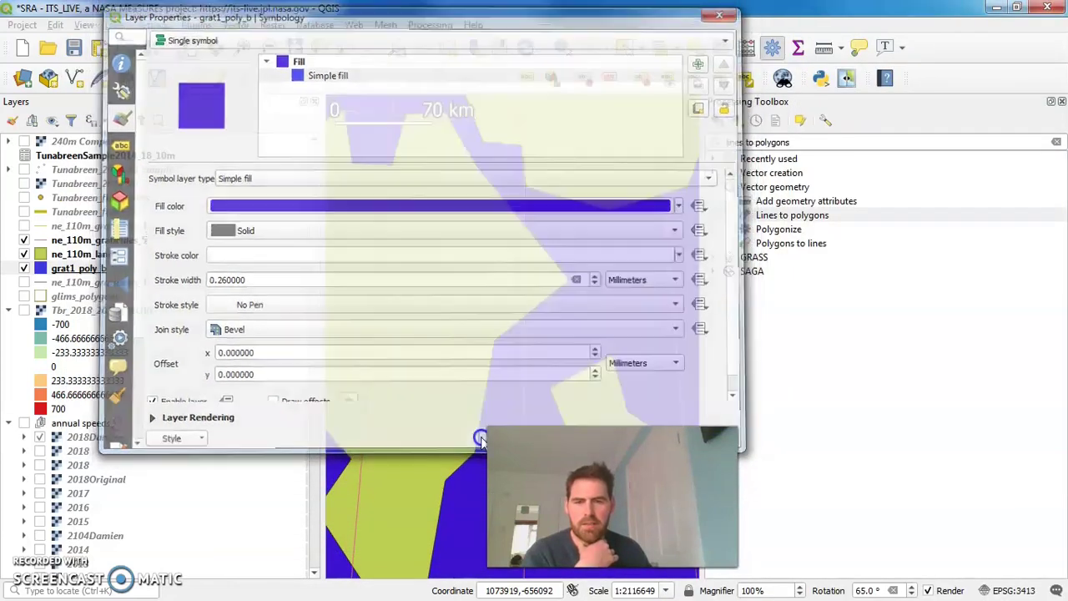
{"action": "left_click", "coordinate": [1061, 101]}
Load the main canvas's globe extent into Map 2 and pan it toward northern Europe and the Arctic
{"action": "left_click", "coordinate": [887, 331]}
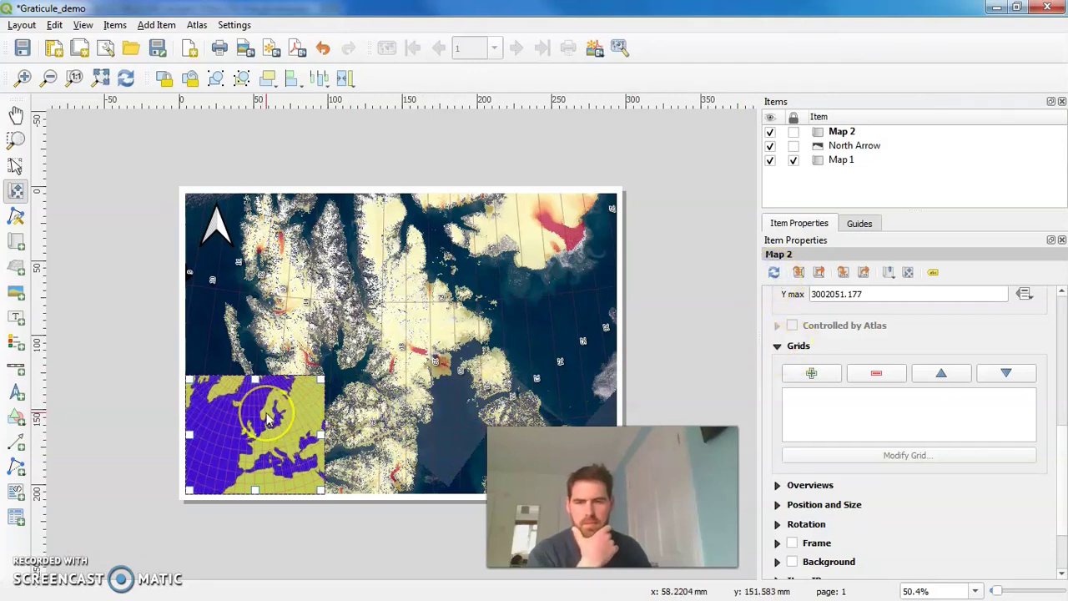
{"action": "scroll", "coordinate": [268, 420], "scroll_direction": "down", "scroll_amount": 1}
{"action": "left_click", "coordinate": [908, 280]}
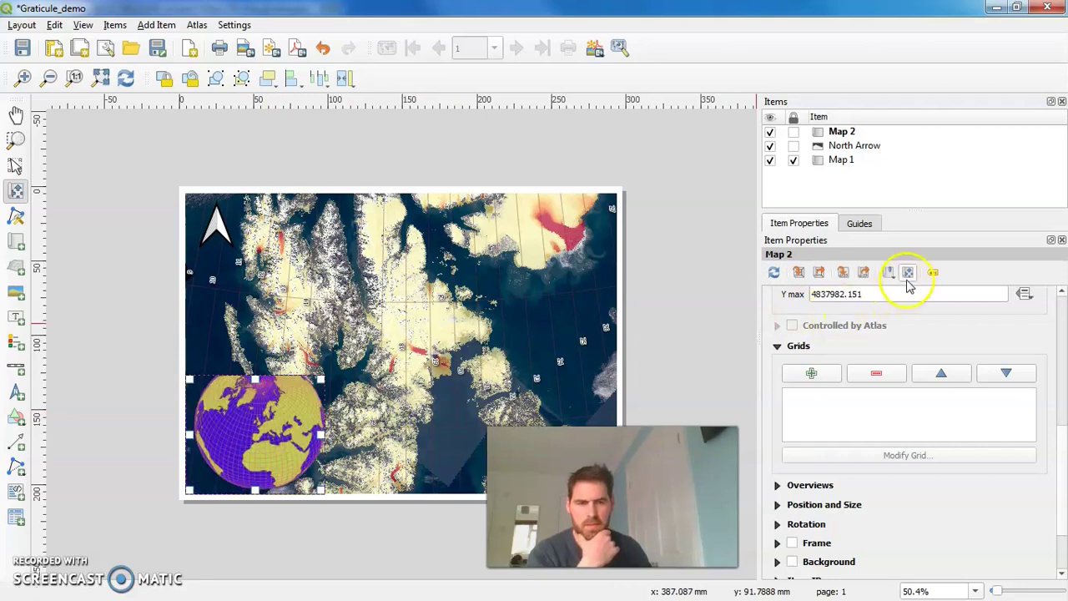
{"action": "left_click_drag", "start_coordinate": [315, 394], "coordinate": [255, 434]}
{"action": "left_click_drag", "start_coordinate": [179, 394], "coordinate": [240, 432]}
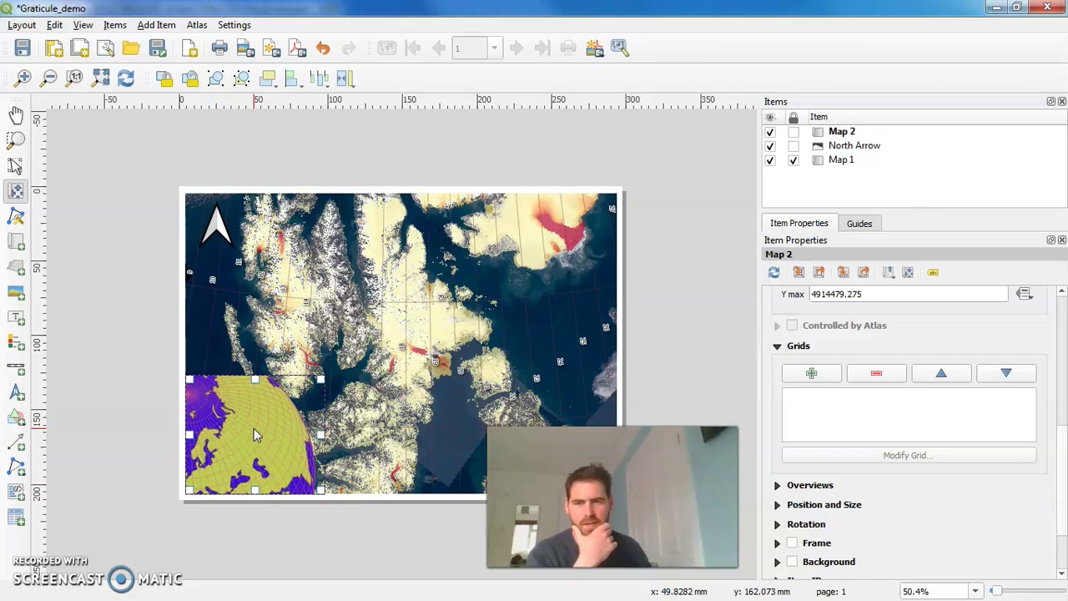
{"action": "left_click_drag", "start_coordinate": [253, 433], "coordinate": [276, 435]}
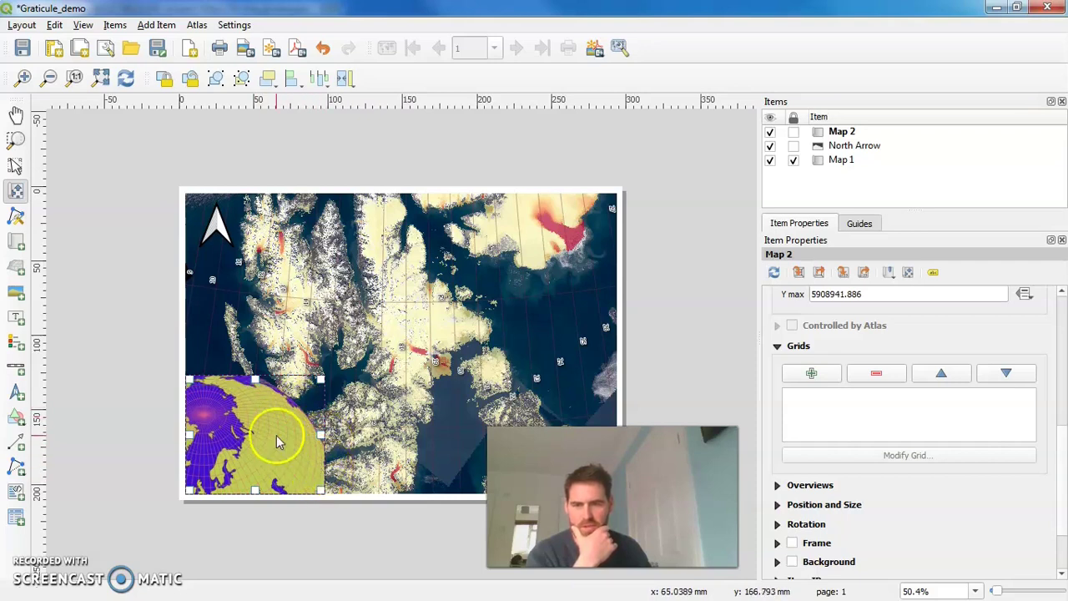
{"action": "left_click_drag", "start_coordinate": [259, 384], "coordinate": [281, 415]}
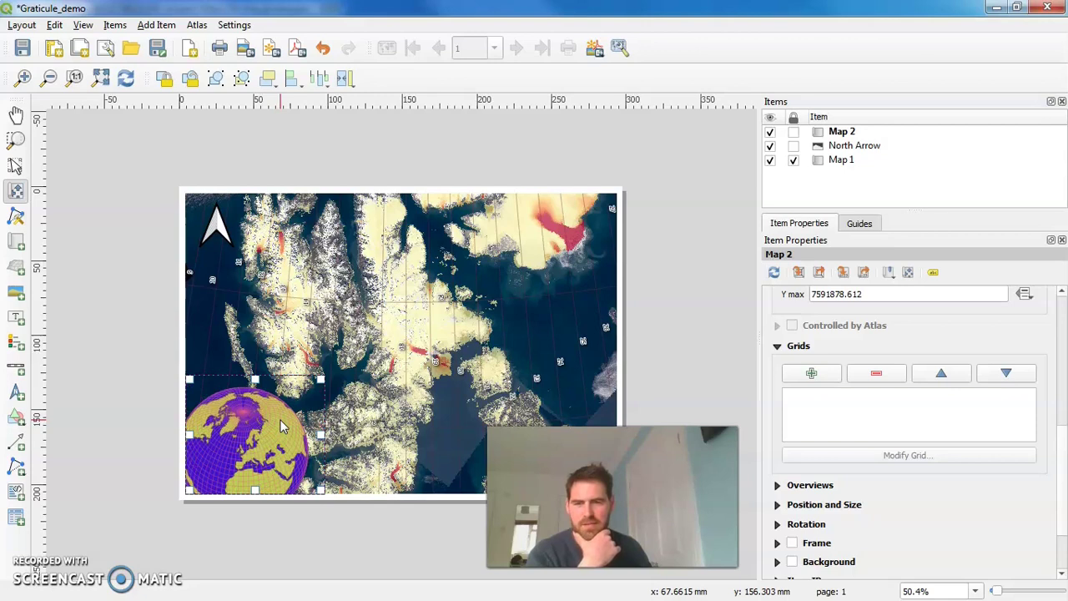
Scroll Map 2's item properties down to its Overviews section
{"action": "left_click", "coordinate": [323, 376]}
{"action": "left_click", "coordinate": [277, 444]}
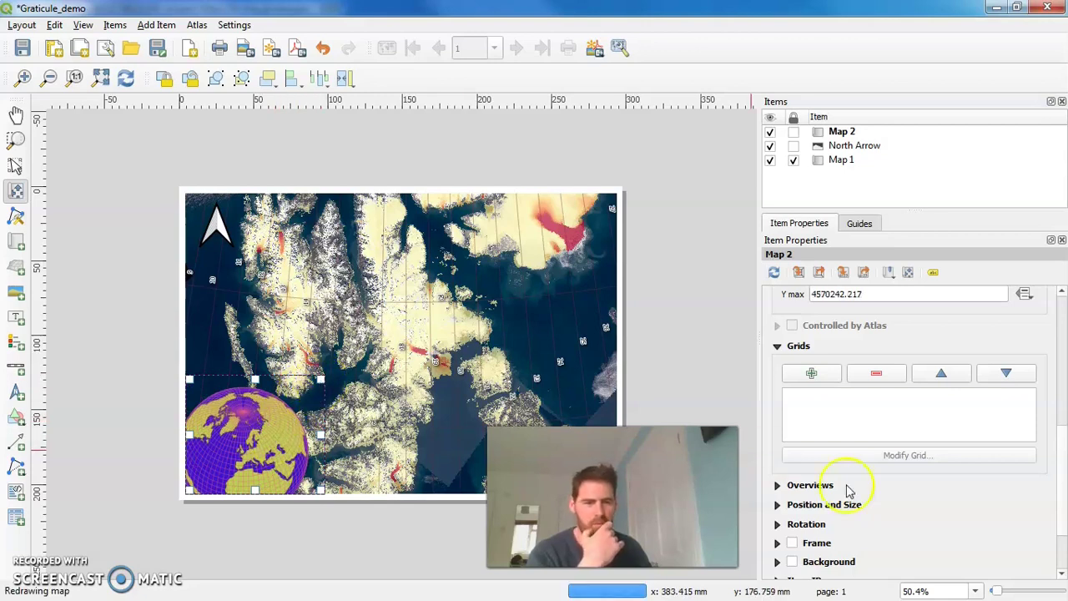
{"action": "left_click_drag", "start_coordinate": [1062, 455], "coordinate": [1062, 497]}
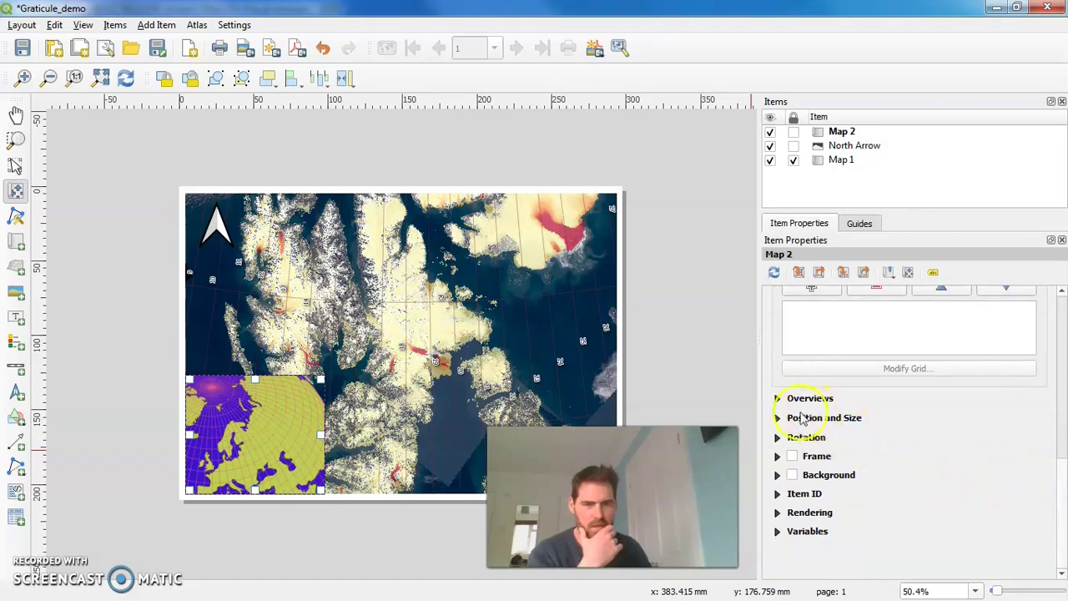
{"action": "left_click", "coordinate": [779, 399]}
Add Overview 1 to Map 2 with Map 1 as its map frame
{"action": "left_click", "coordinate": [813, 323]}
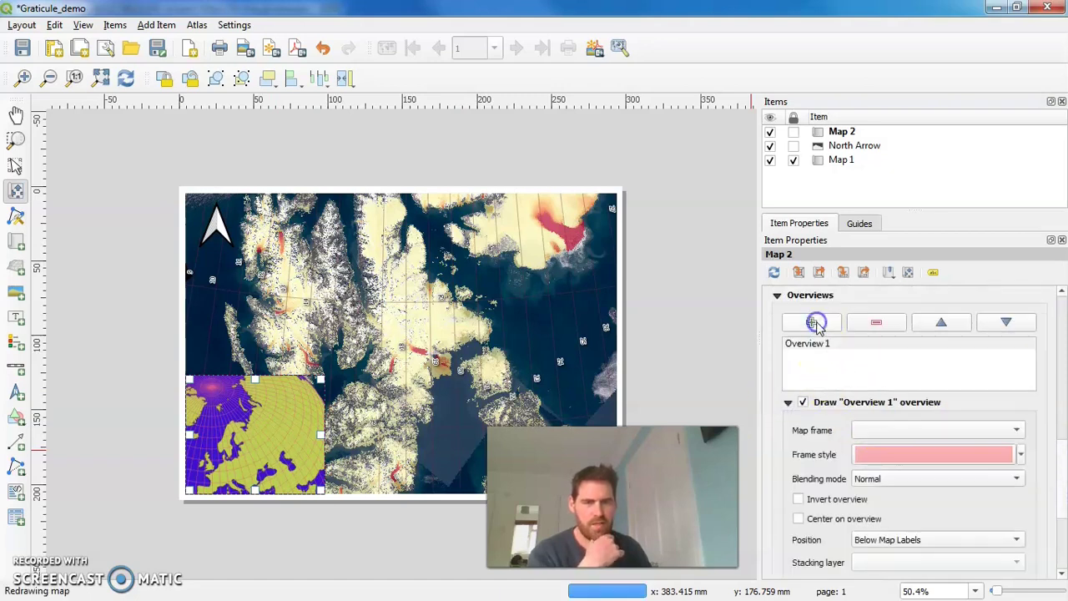
{"action": "left_click", "coordinate": [818, 349]}
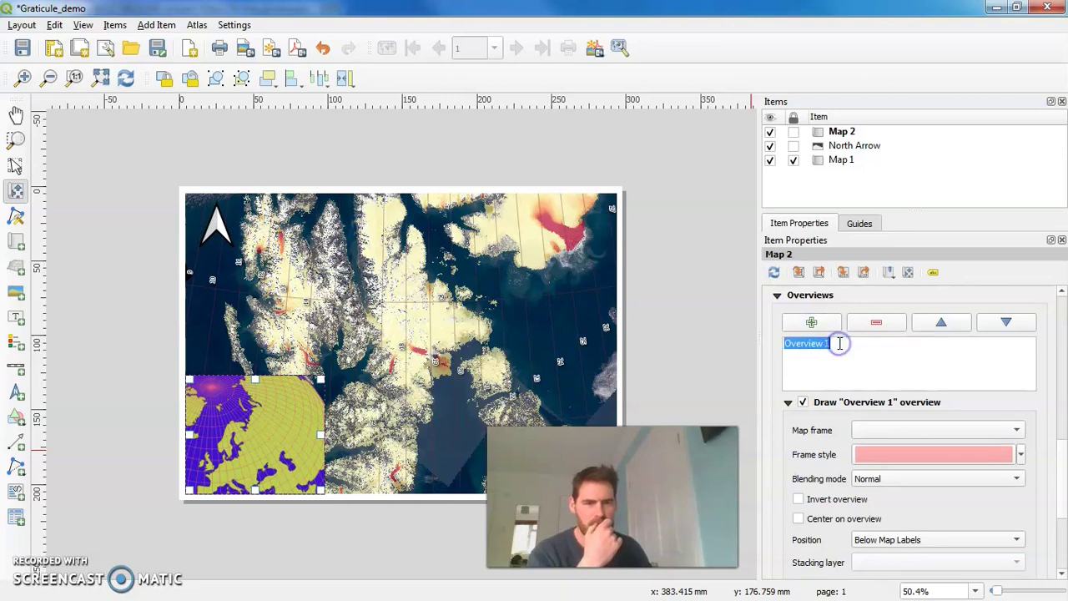
{"action": "left_click", "coordinate": [937, 430]}
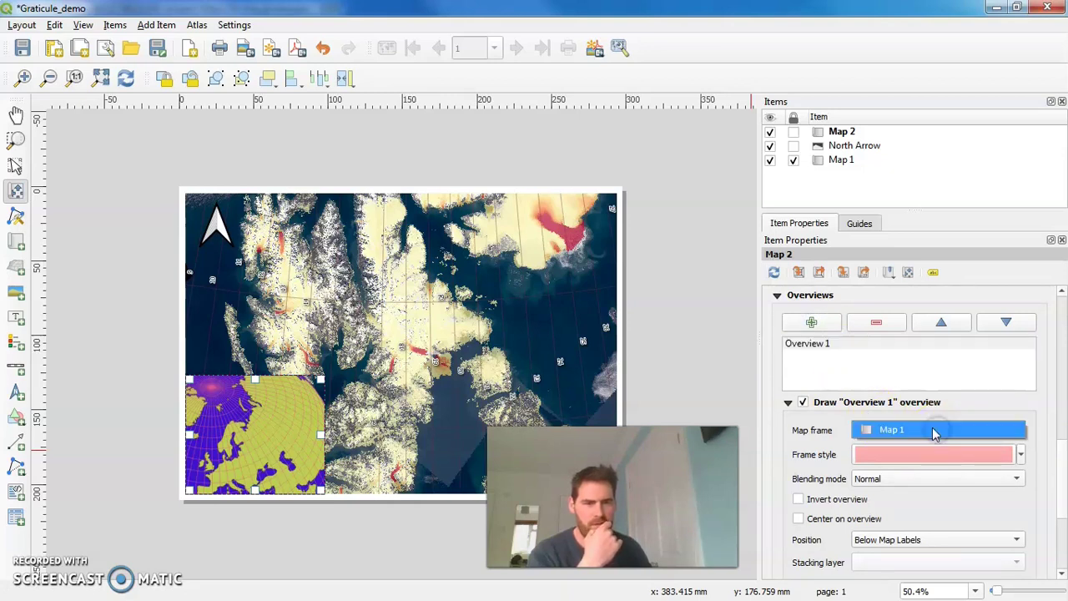
{"action": "left_click", "coordinate": [914, 428]}
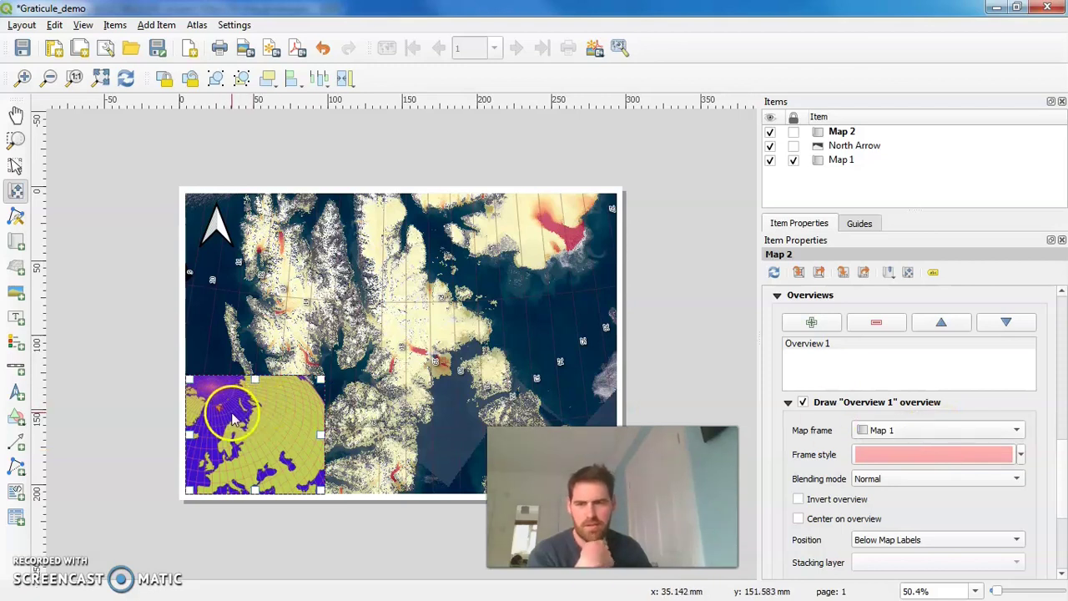
Make the overview frame fill opaque orange (hue 30°) instead of red
{"action": "left_click", "coordinate": [888, 454]}
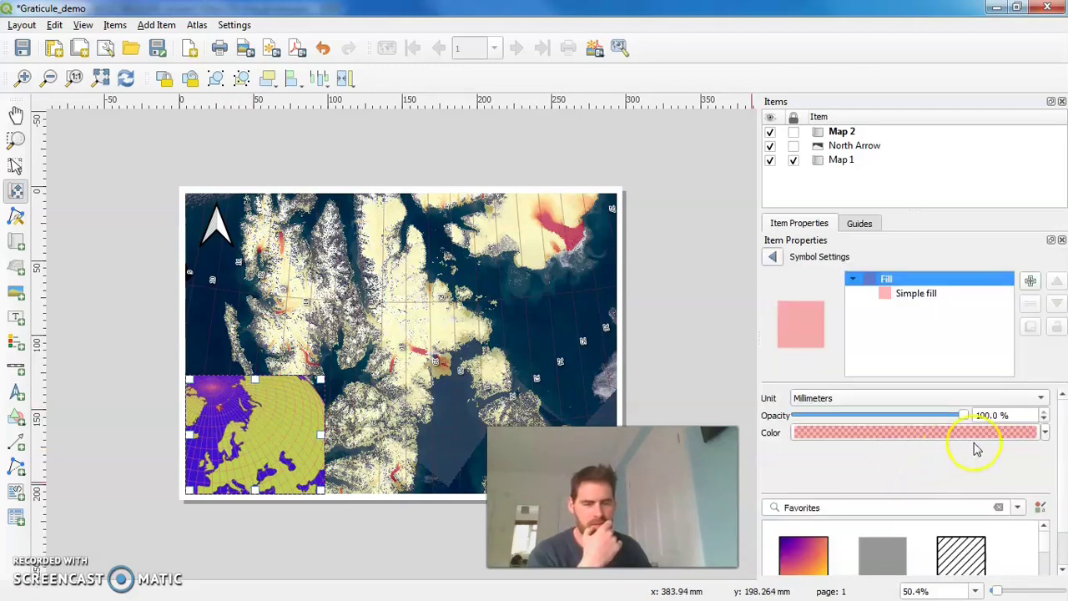
{"action": "left_click", "coordinate": [1043, 432]}
{"action": "left_click", "coordinate": [931, 426]}
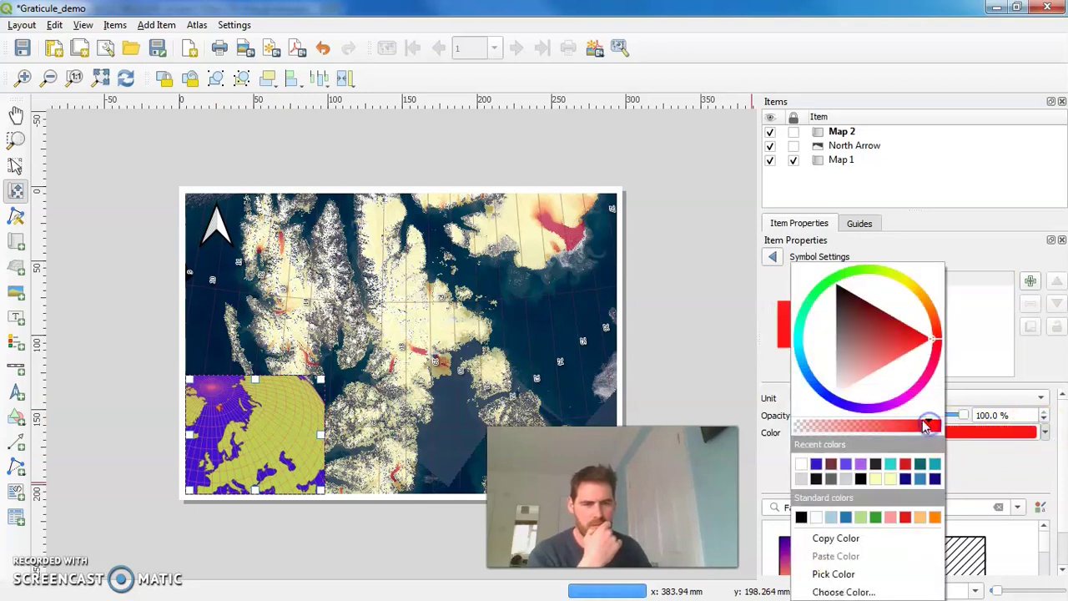
{"action": "left_click_drag", "start_coordinate": [926, 426], "coordinate": [940, 422]}
{"action": "left_click", "coordinate": [988, 452]}
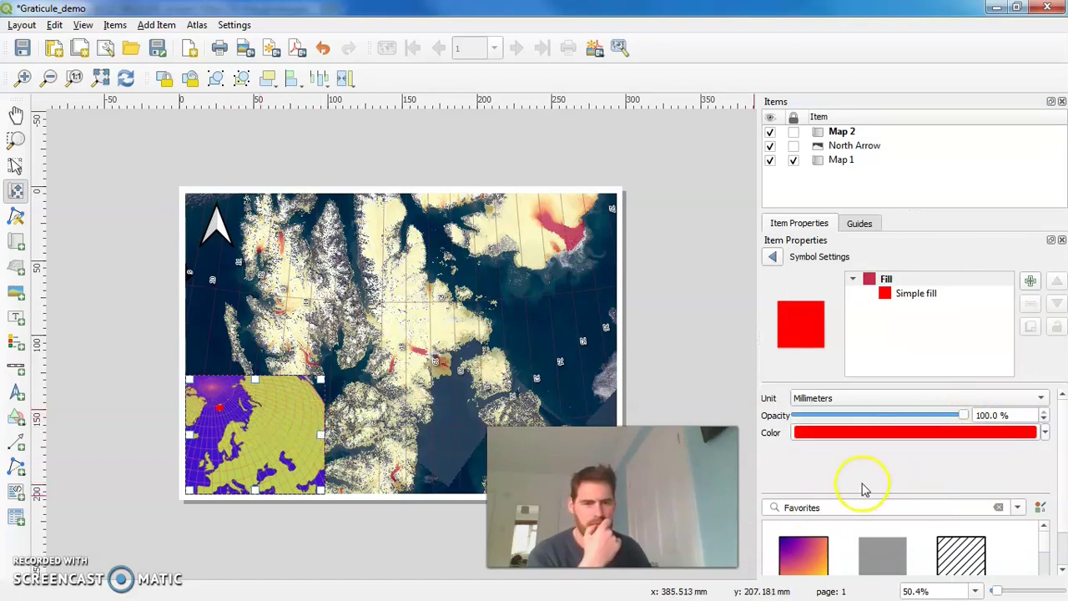
{"action": "left_click", "coordinate": [995, 438]}
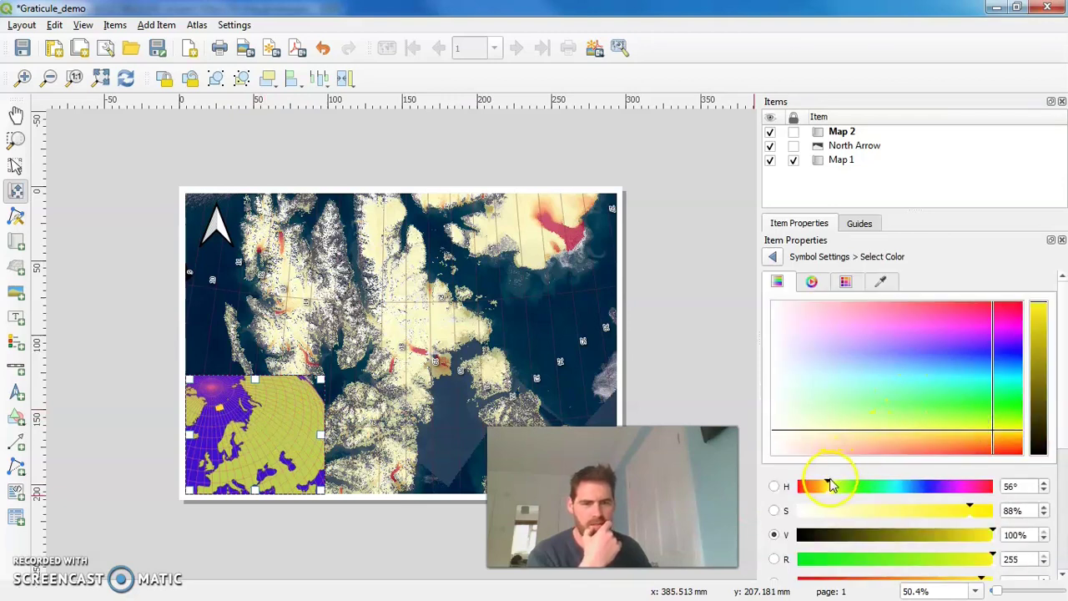
{"action": "left_click_drag", "start_coordinate": [831, 486], "coordinate": [815, 486]}
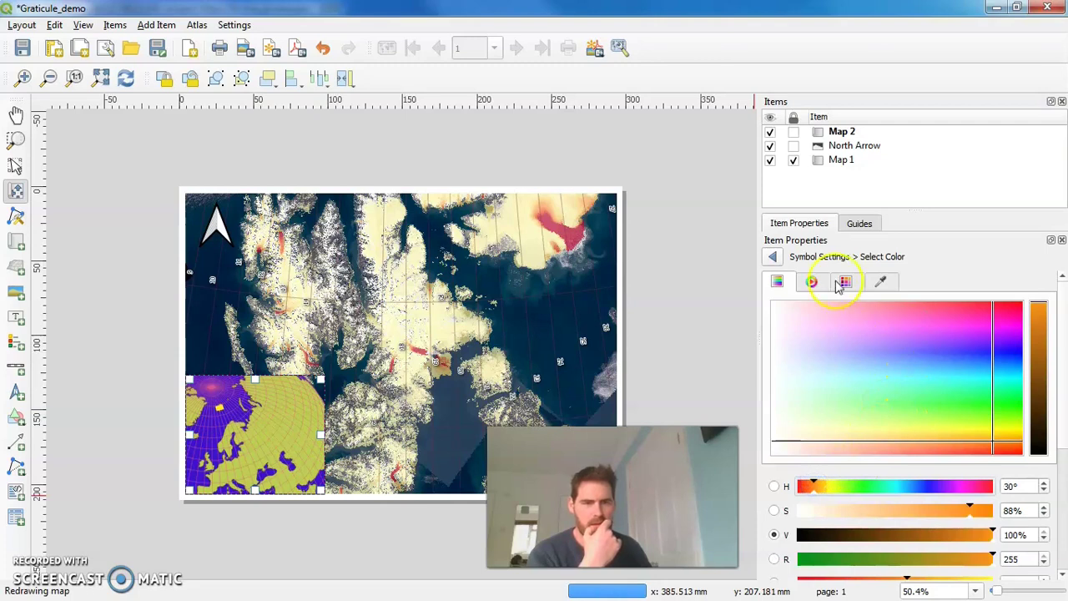
{"action": "left_click", "coordinate": [772, 256]}
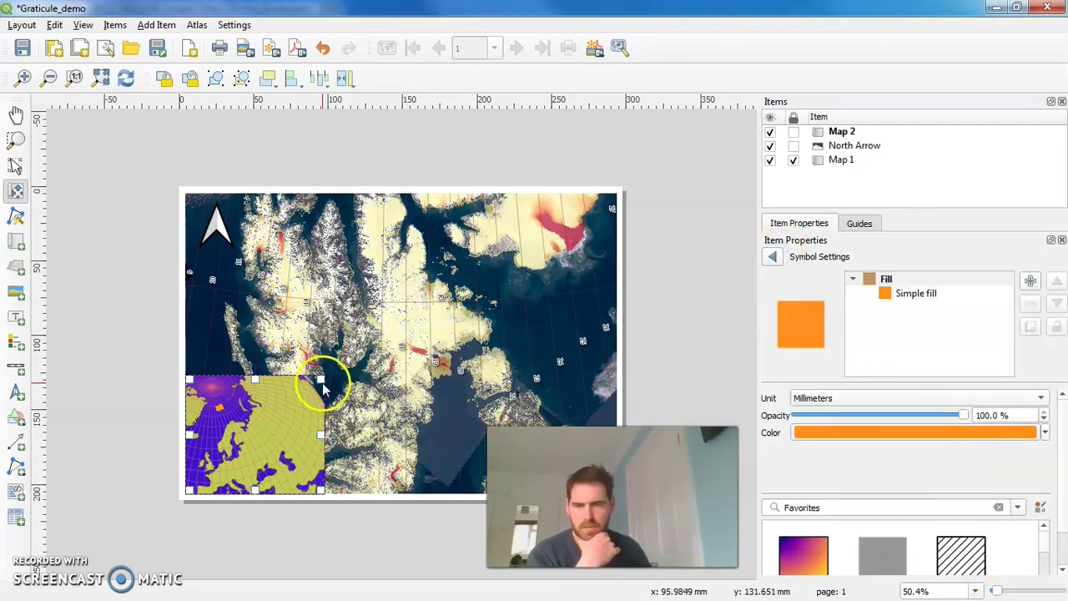
Narrow the globe inset map frame
{"action": "scroll", "coordinate": [253, 429], "scroll_direction": "down", "scroll_amount": 2}
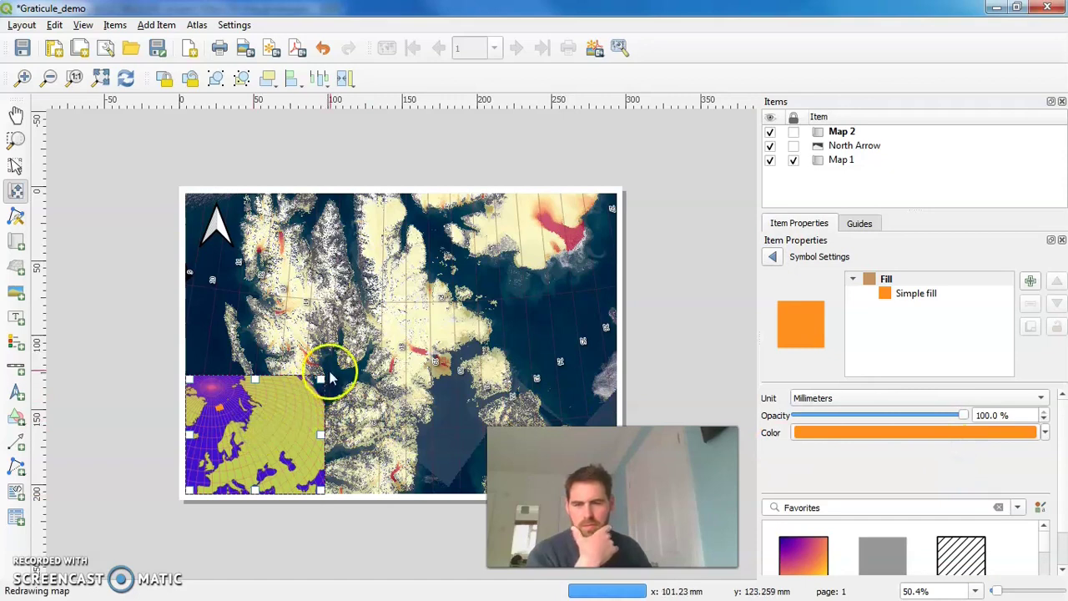
{"action": "left_click", "coordinate": [16, 167]}
{"action": "left_click_drag", "start_coordinate": [322, 377], "coordinate": [299, 377]}
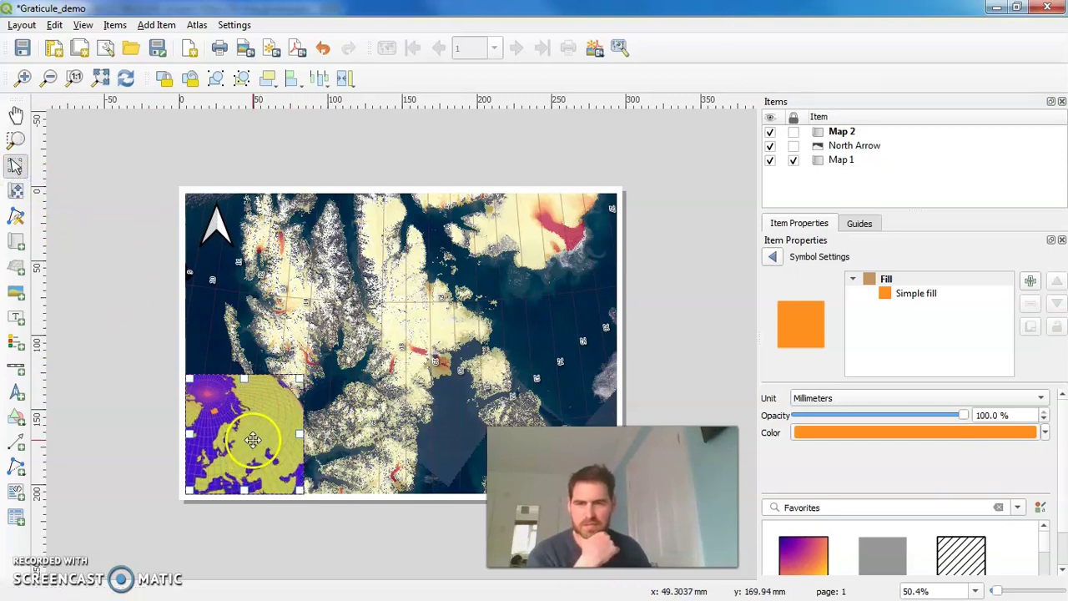
{"action": "scroll", "coordinate": [254, 439], "scroll_direction": "down", "scroll_amount": 1}
{"action": "scroll", "coordinate": [255, 442], "scroll_direction": "up", "scroll_amount": 1}
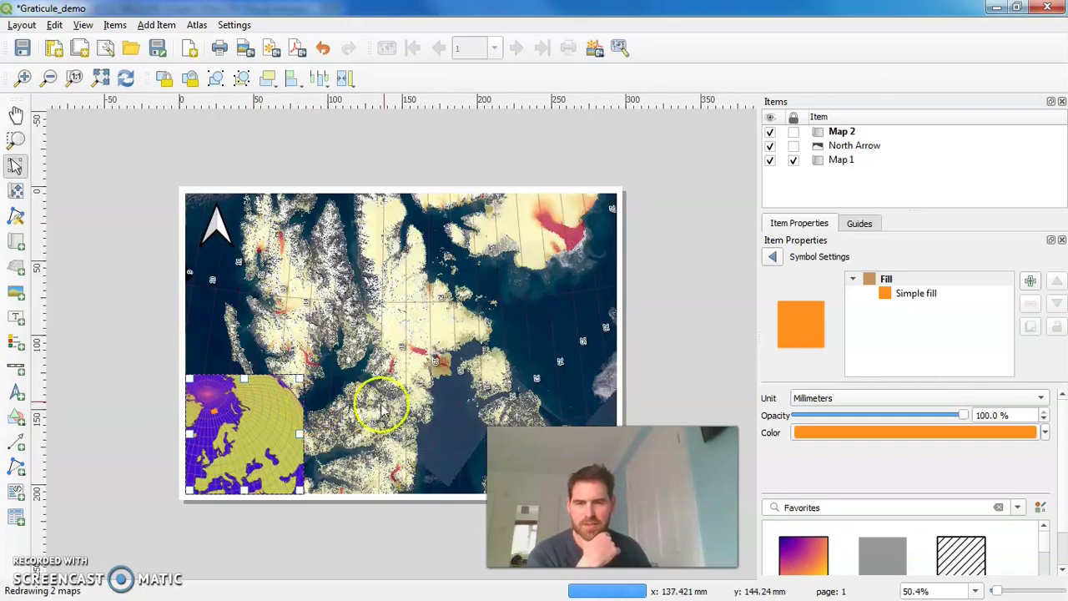
Pan the globe inside the inset so Europe and the Arctic fill it
{"action": "left_click", "coordinate": [775, 256]}
{"action": "left_click", "coordinate": [908, 272]}
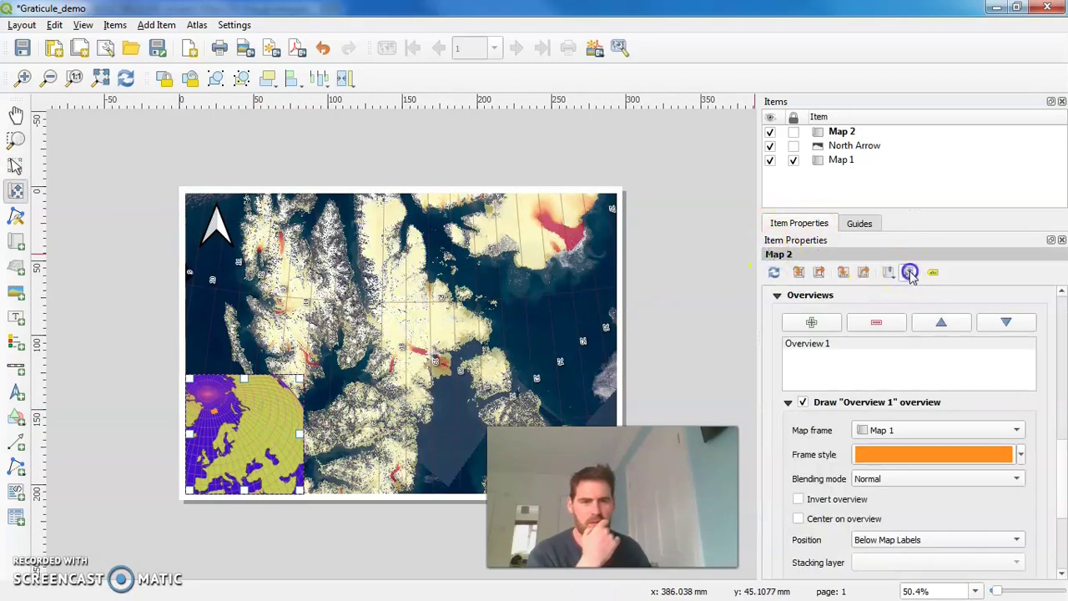
{"action": "left_click", "coordinate": [235, 424]}
{"action": "left_click_drag", "start_coordinate": [235, 424], "coordinate": [247, 436]}
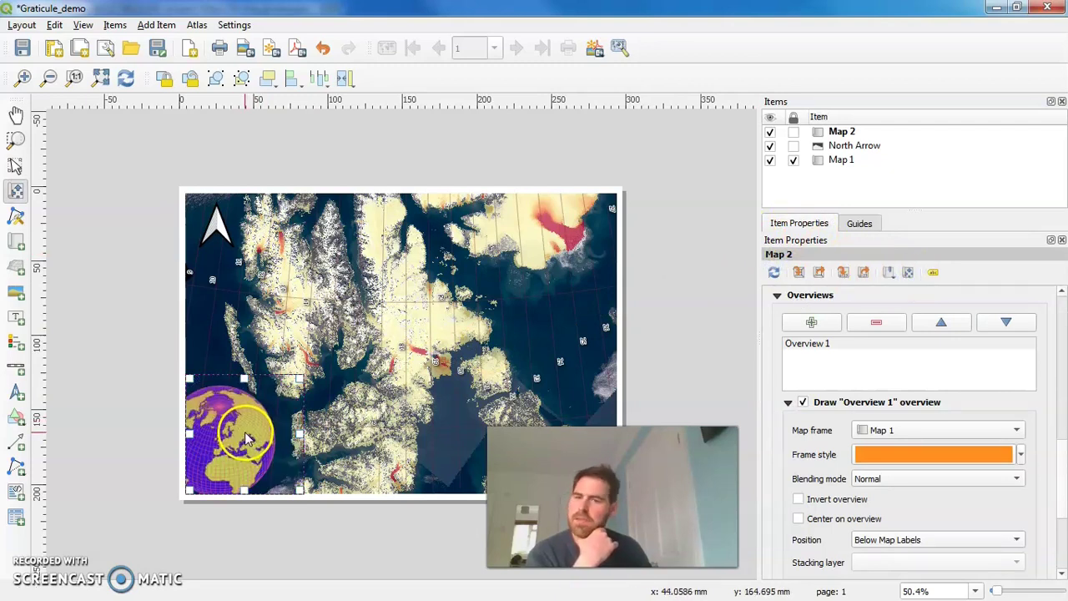
{"action": "left_click_drag", "start_coordinate": [246, 430], "coordinate": [244, 444]}
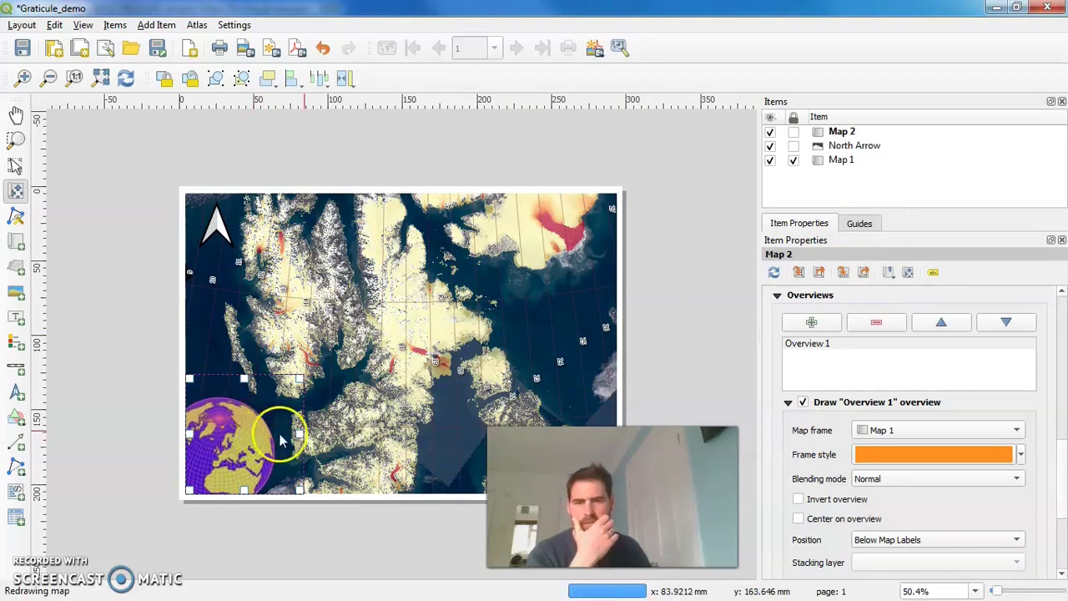
{"action": "left_click_drag", "start_coordinate": [275, 430], "coordinate": [235, 428]}
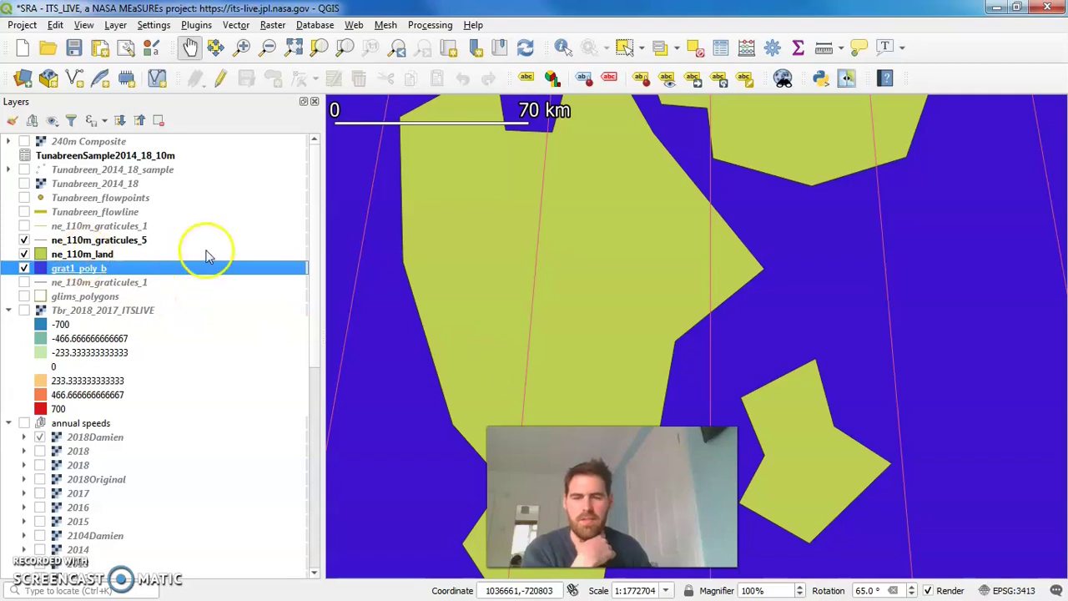
Change the ne_110m_land fill to a paler green
{"action": "left_click", "coordinate": [40, 254]}
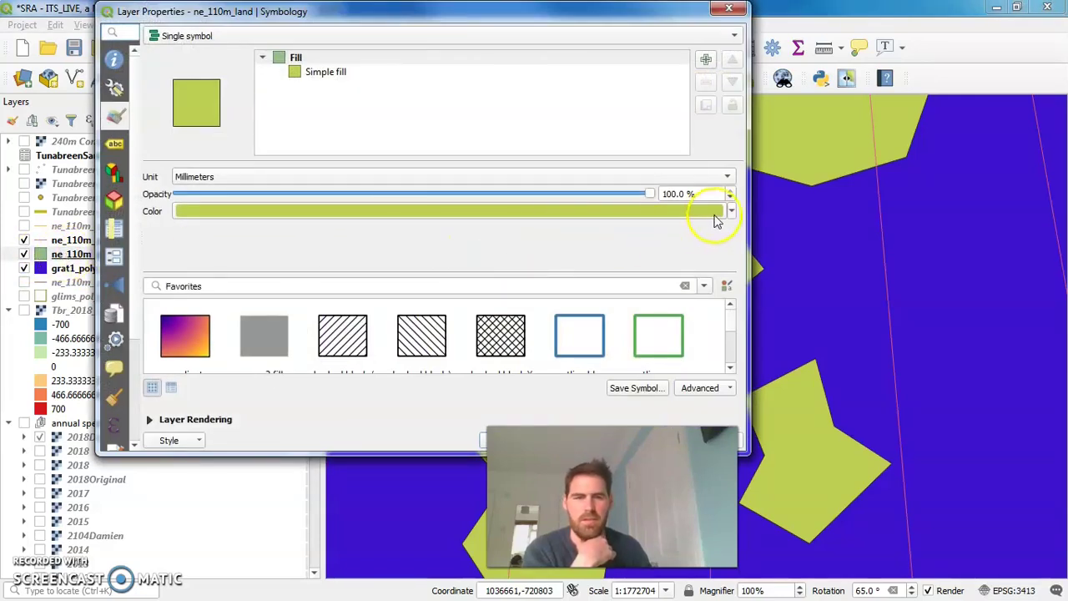
{"action": "left_click", "coordinate": [731, 212]}
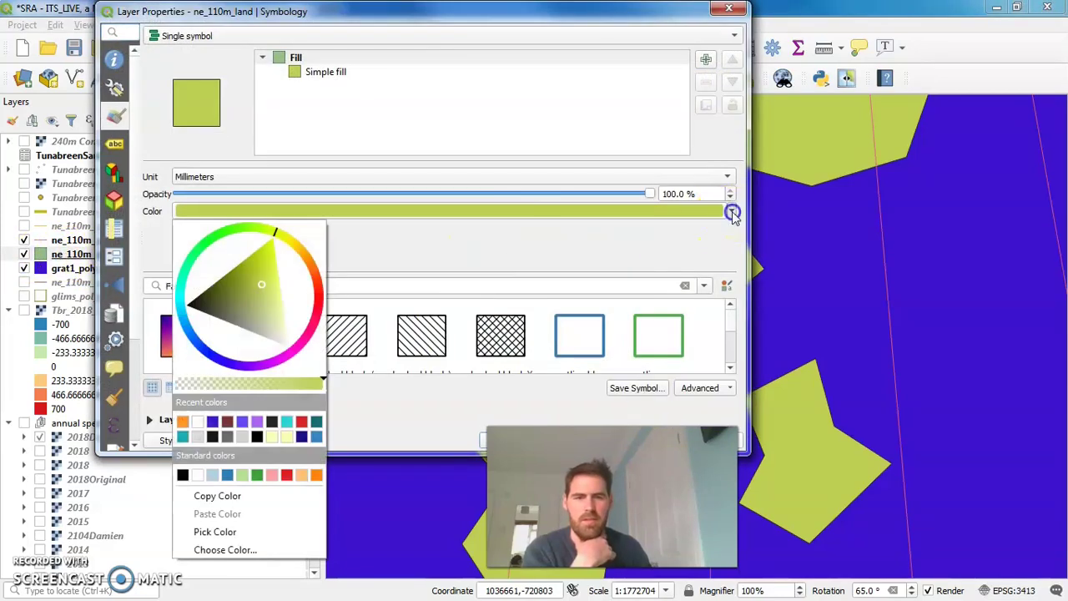
{"action": "left_click", "coordinate": [266, 312]}
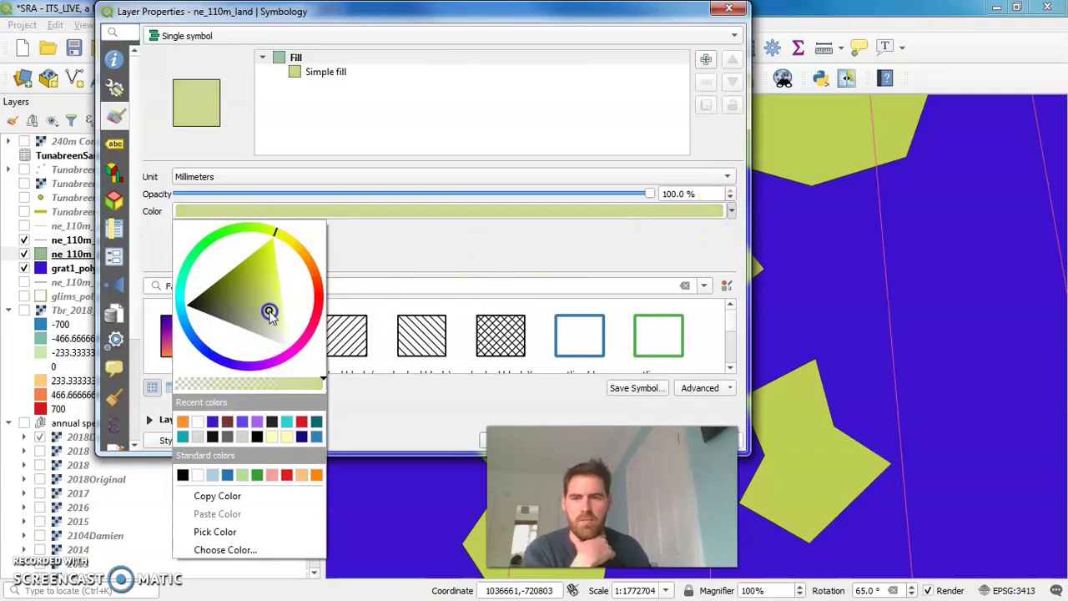
{"action": "key", "text": "Escape"}
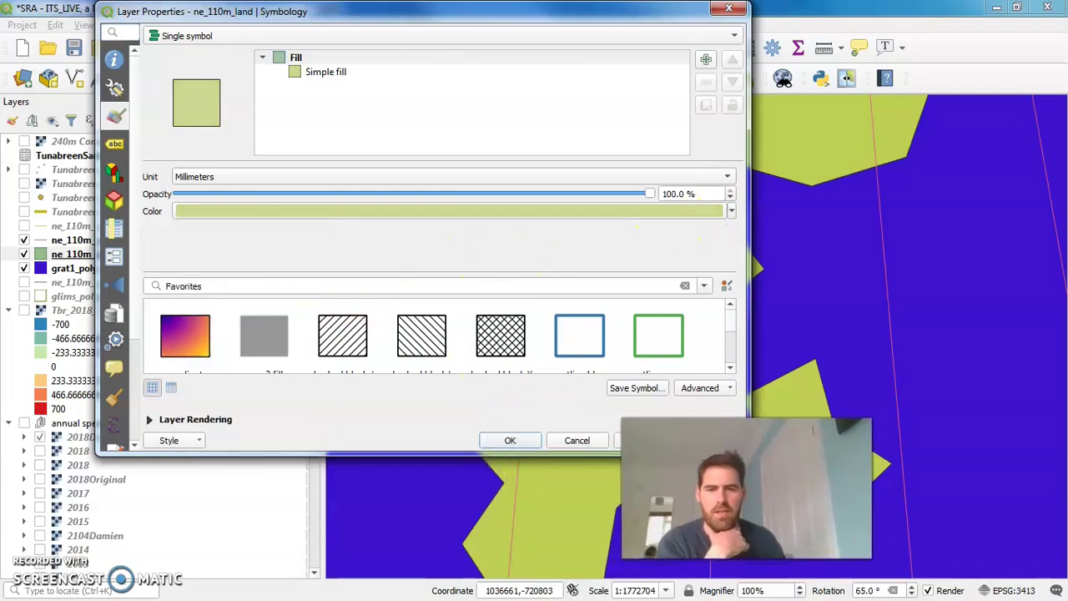
{"action": "left_click", "coordinate": [636, 440]}
{"action": "left_click", "coordinate": [523, 440]}
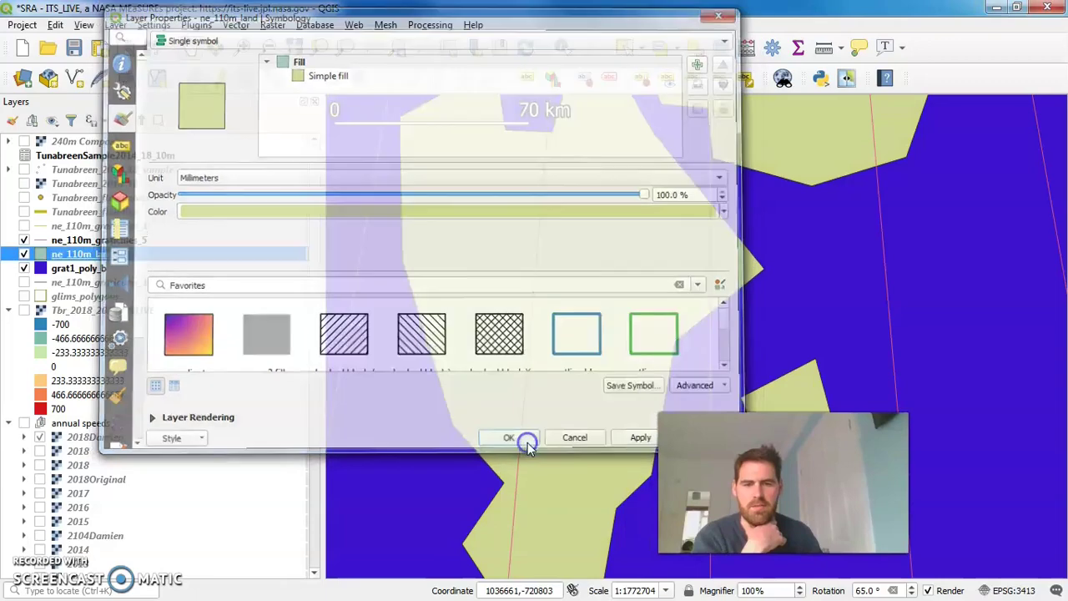
Desaturate grat1_poly_b's fill to a muted lavender (#9686cf)
{"action": "left_click", "coordinate": [45, 268]}
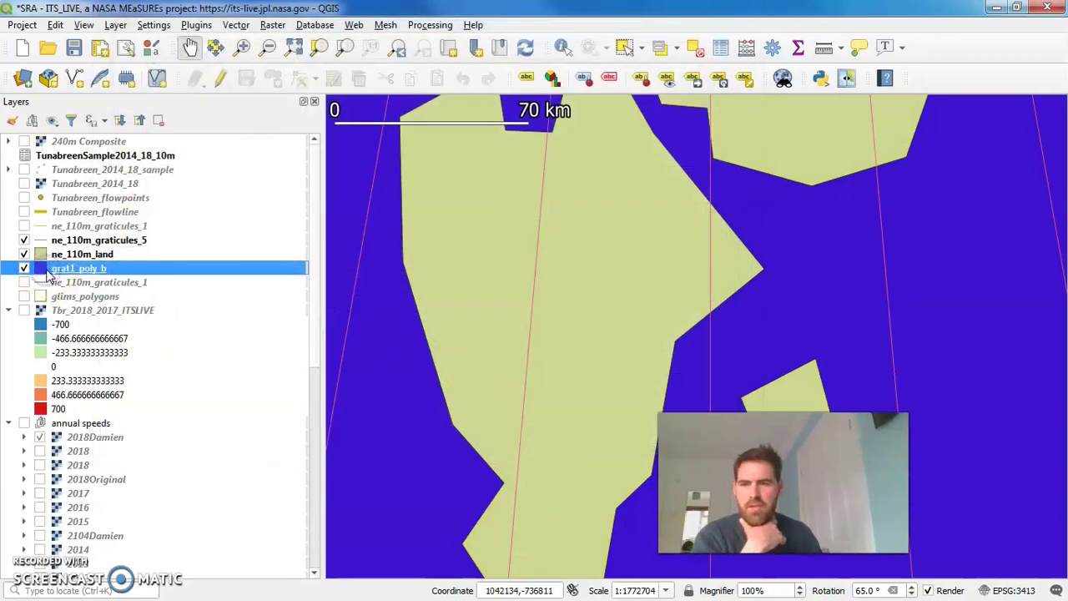
{"action": "double_click", "coordinate": [47, 271]}
{"action": "left_click", "coordinate": [608, 212]}
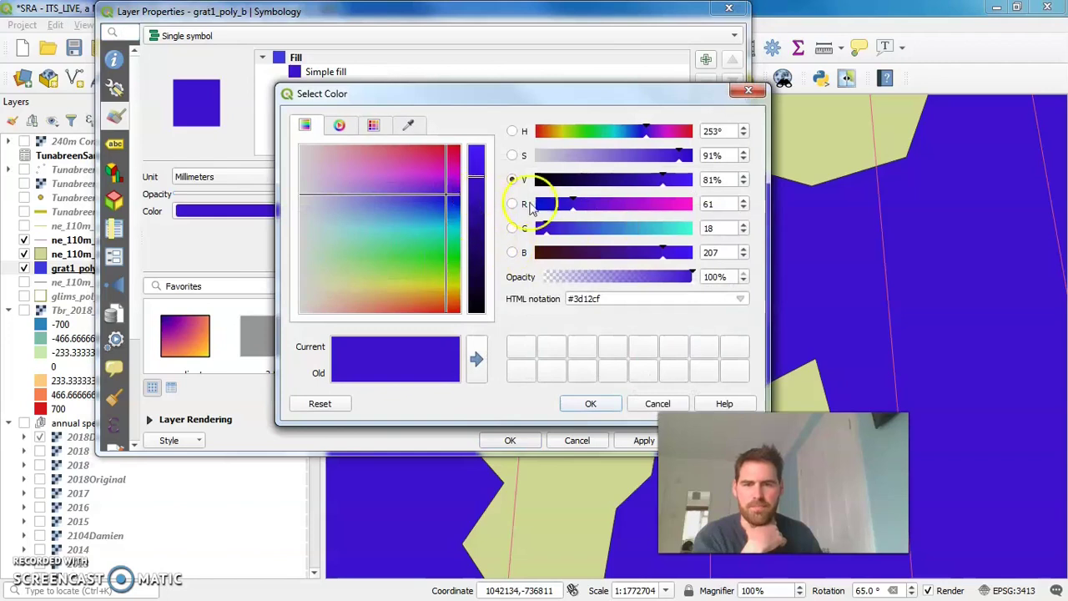
{"action": "left_click_drag", "start_coordinate": [599, 156], "coordinate": [588, 159]}
{"action": "left_click", "coordinate": [594, 403]}
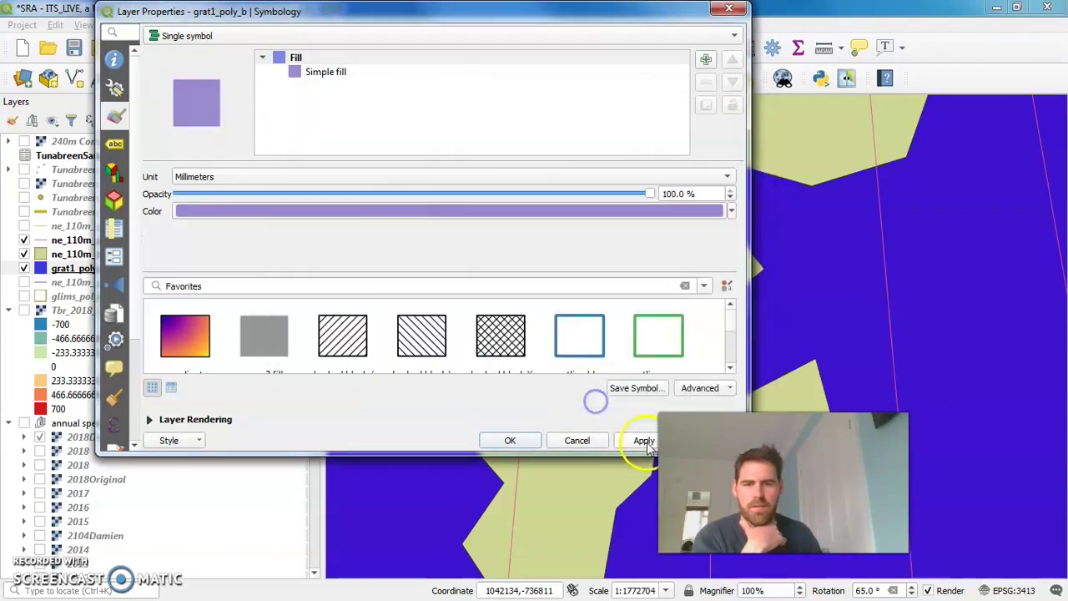
{"action": "left_click", "coordinate": [646, 441]}
{"action": "left_click", "coordinate": [526, 440]}
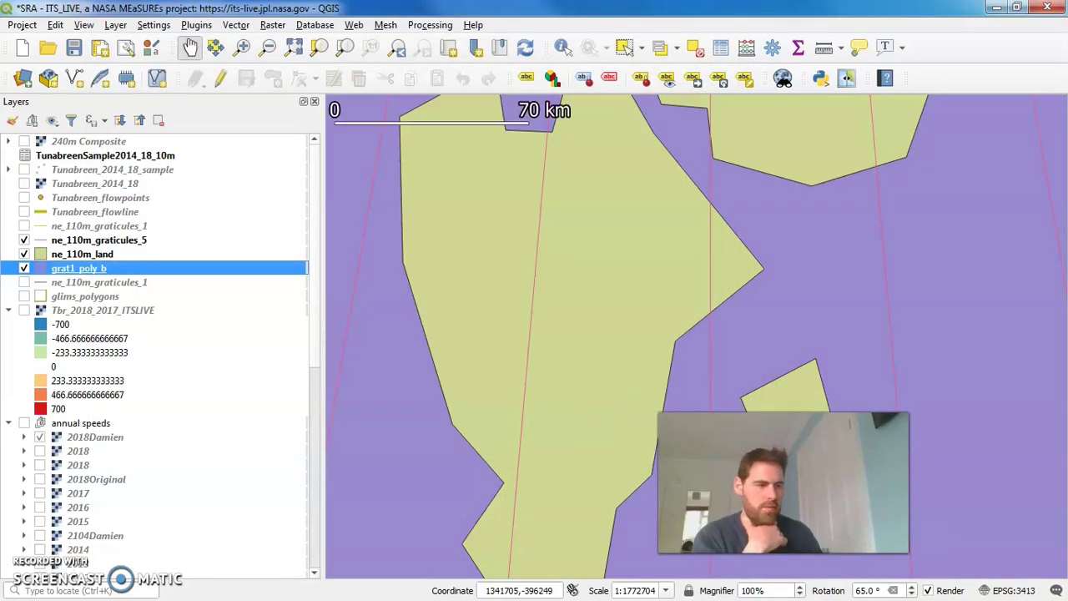
Update Map 2's preview in the Graticule_demo layout, then return to the main QGIS window
{"action": "key", "text": "alt+Tab"}
{"action": "left_click", "coordinate": [514, 462]}
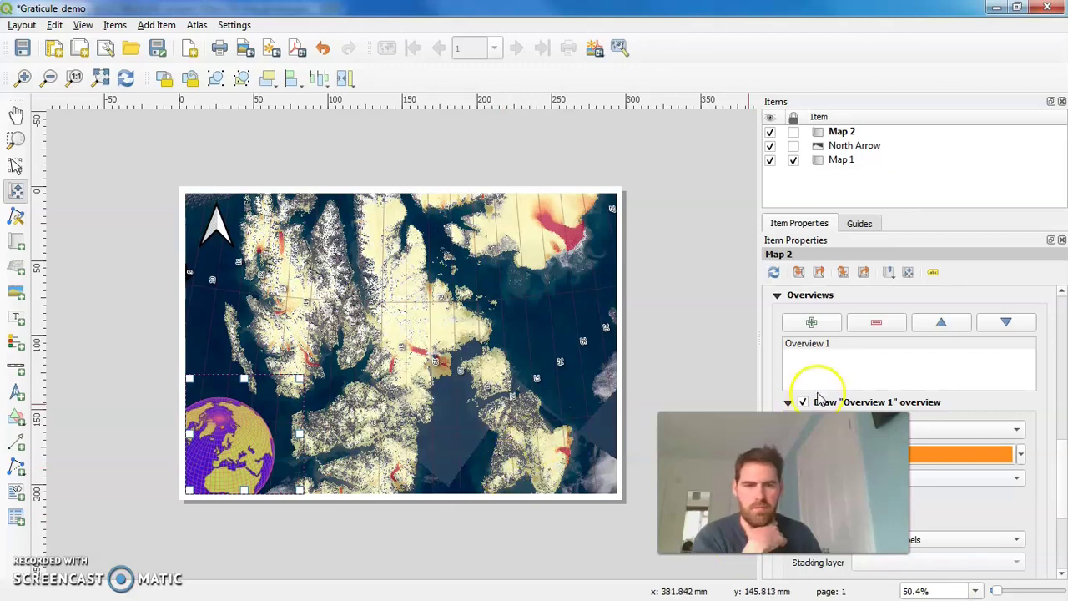
{"action": "left_click", "coordinate": [774, 272]}
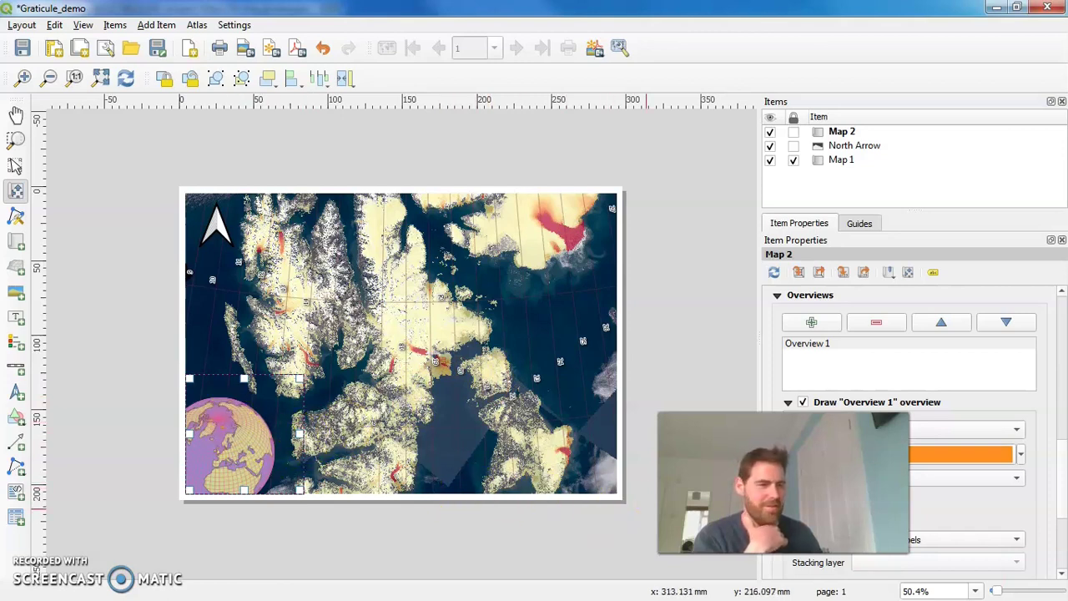
{"action": "key", "text": "alt+Tab"}
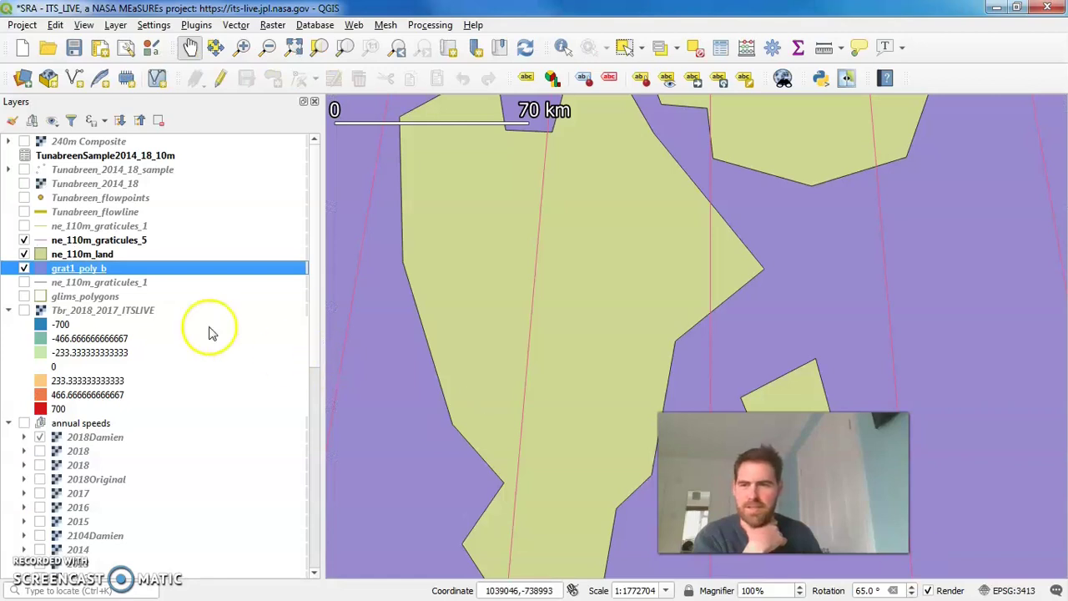
Restyle the ne_110m_graticules_5 lines to 0.2 mm width, mauve #905989 at 79% opacity
{"action": "left_click", "coordinate": [50, 241]}
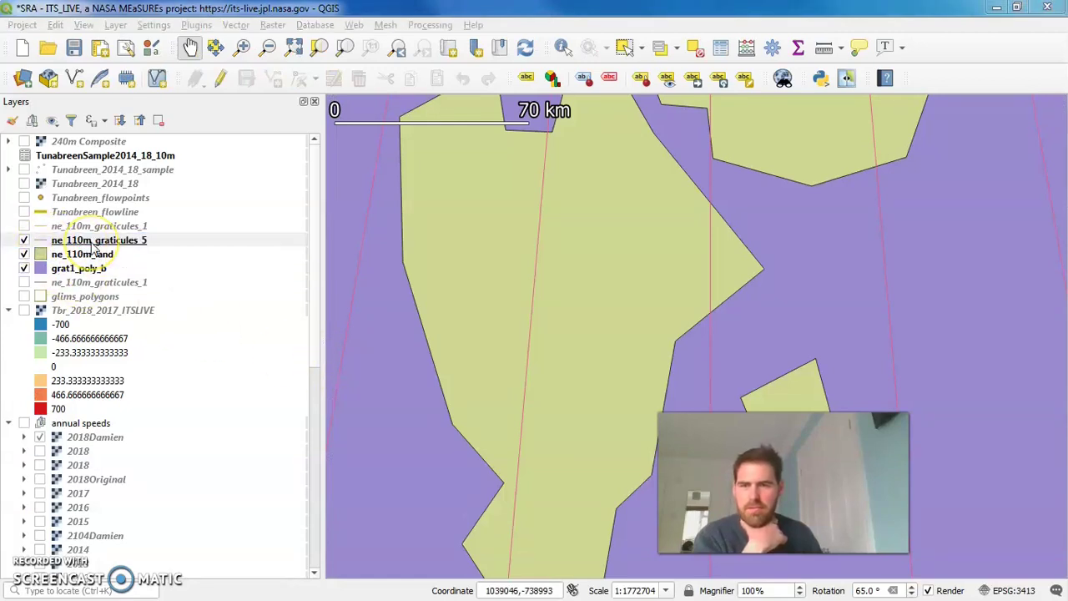
{"action": "double_click", "coordinate": [93, 243]}
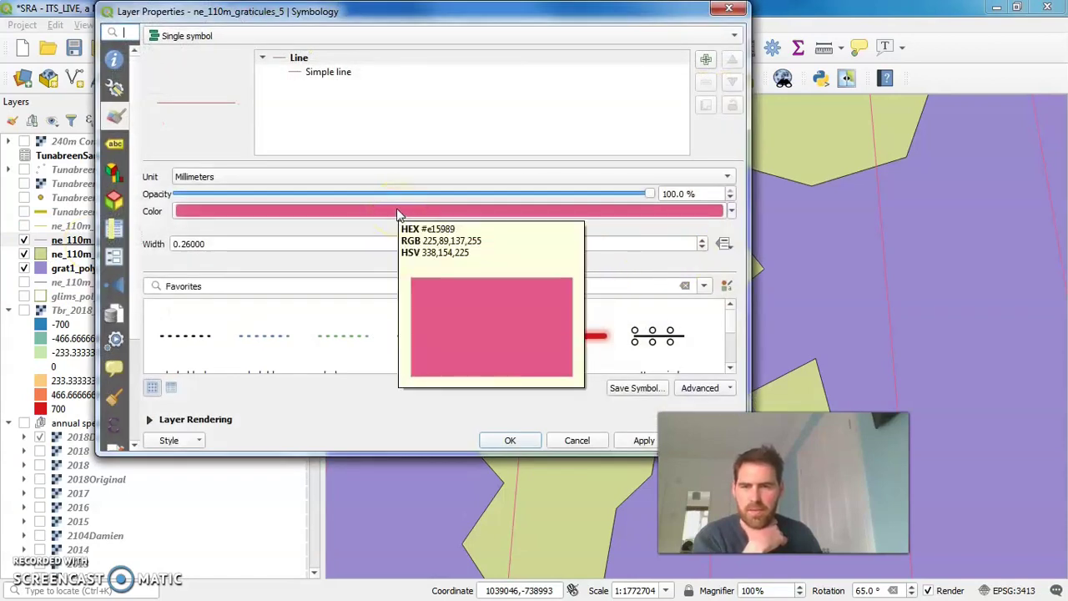
{"action": "left_click", "coordinate": [701, 248]}
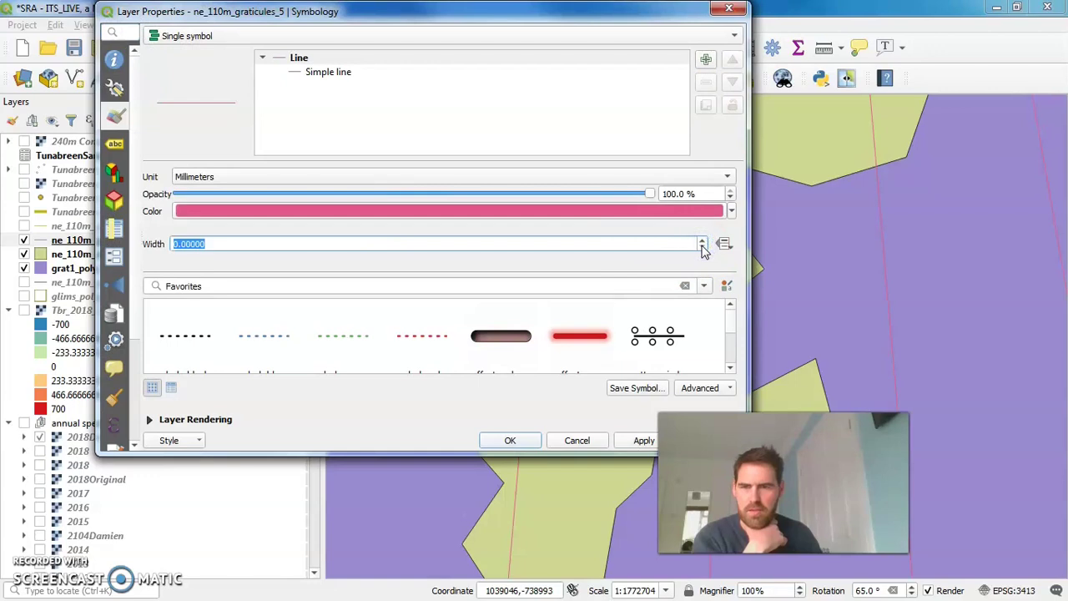
{"action": "left_click", "coordinate": [591, 212]}
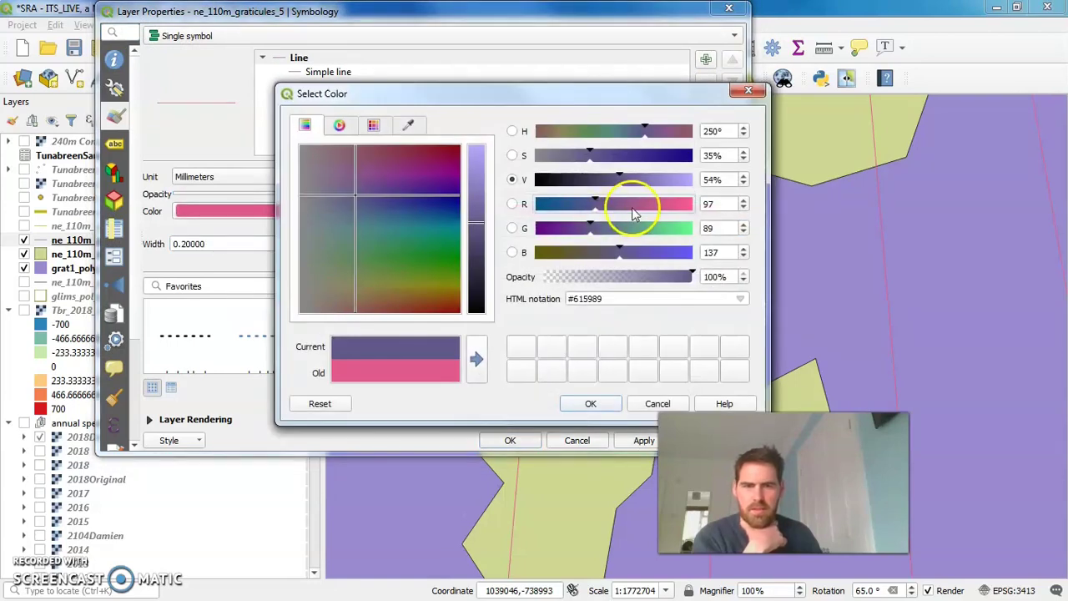
{"action": "left_click_drag", "start_coordinate": [685, 277], "coordinate": [663, 278]}
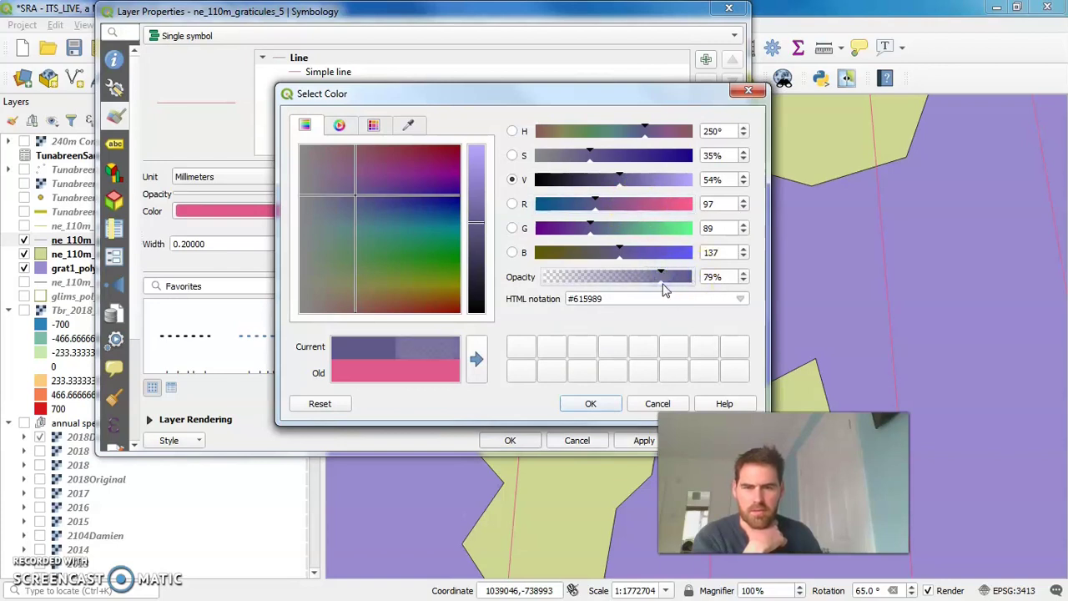
{"action": "left_click_drag", "start_coordinate": [632, 204], "coordinate": [619, 209]}
{"action": "left_click", "coordinate": [593, 403]}
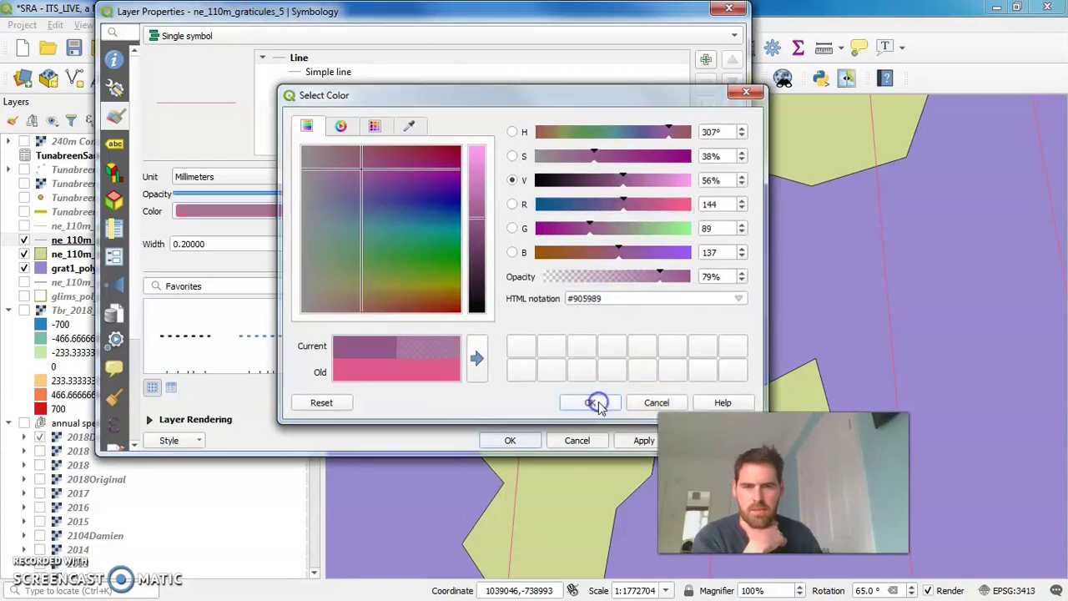
{"action": "left_click", "coordinate": [522, 440]}
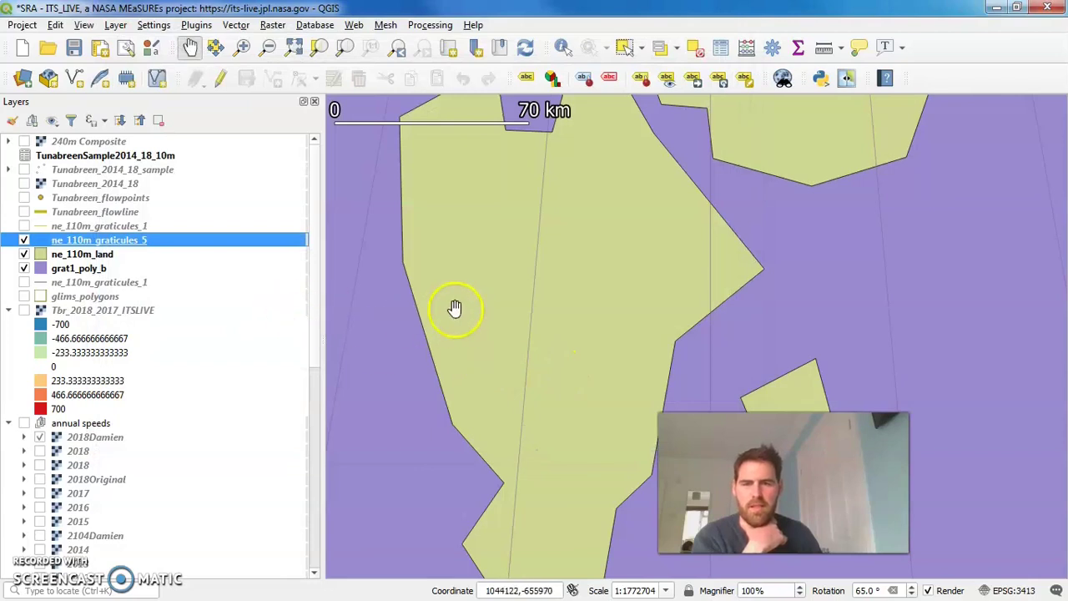
Refresh the Graticule_demo layout previews, zoom in on the page, and close both side panels
{"action": "key", "text": "alt+Tab"}
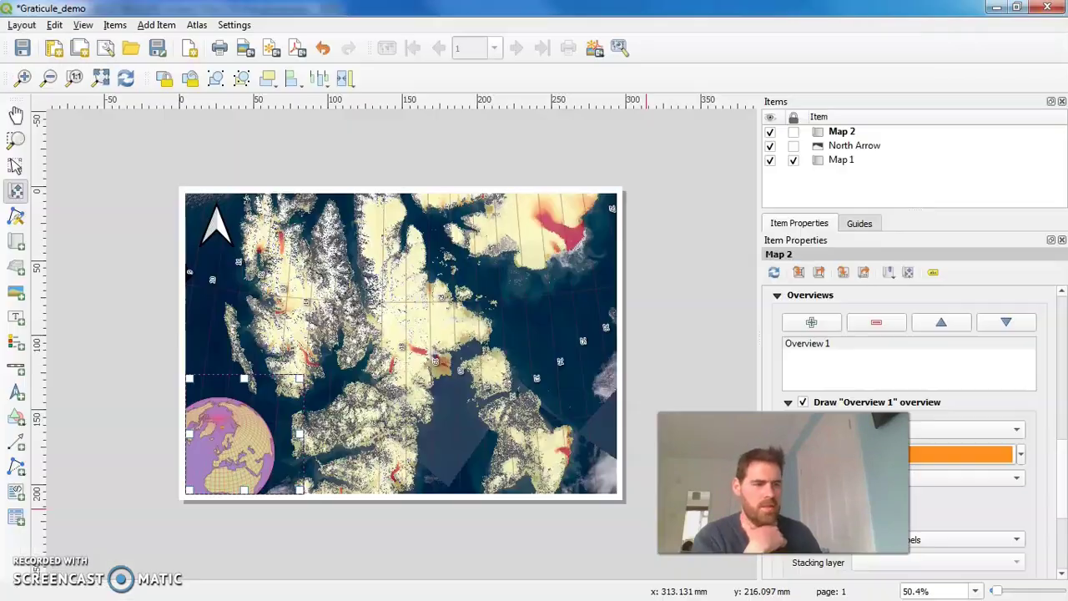
{"action": "left_click", "coordinate": [775, 273]}
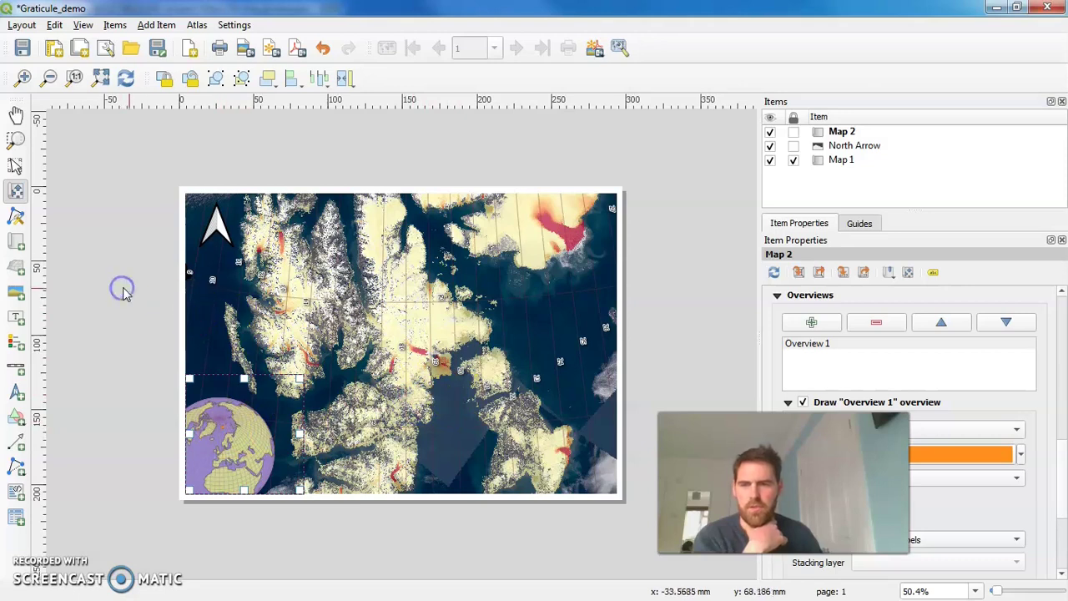
{"action": "left_click", "coordinate": [21, 78]}
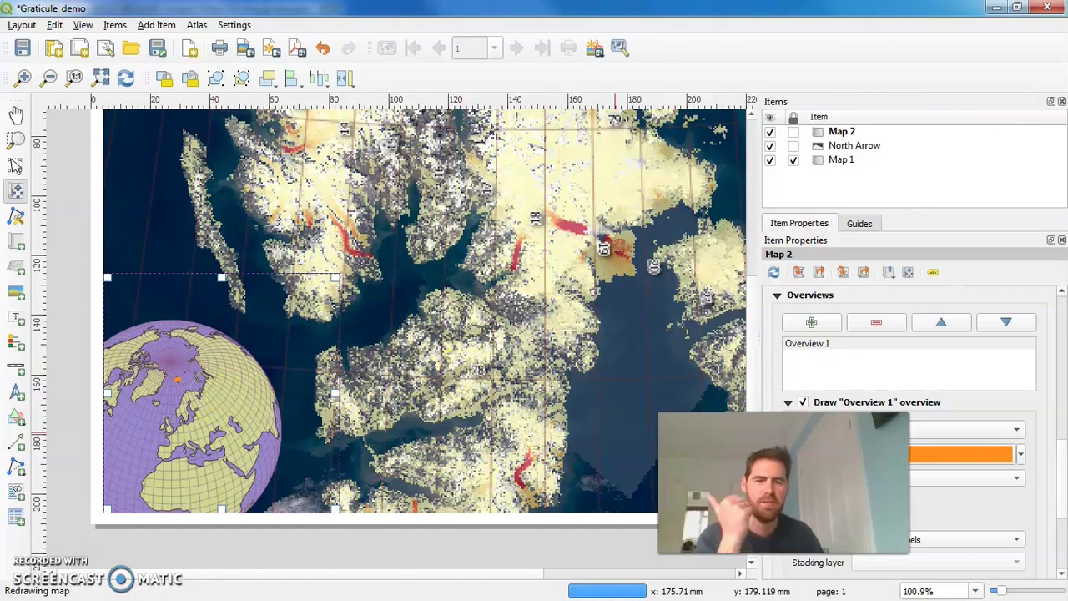
{"action": "left_click", "coordinate": [1061, 101]}
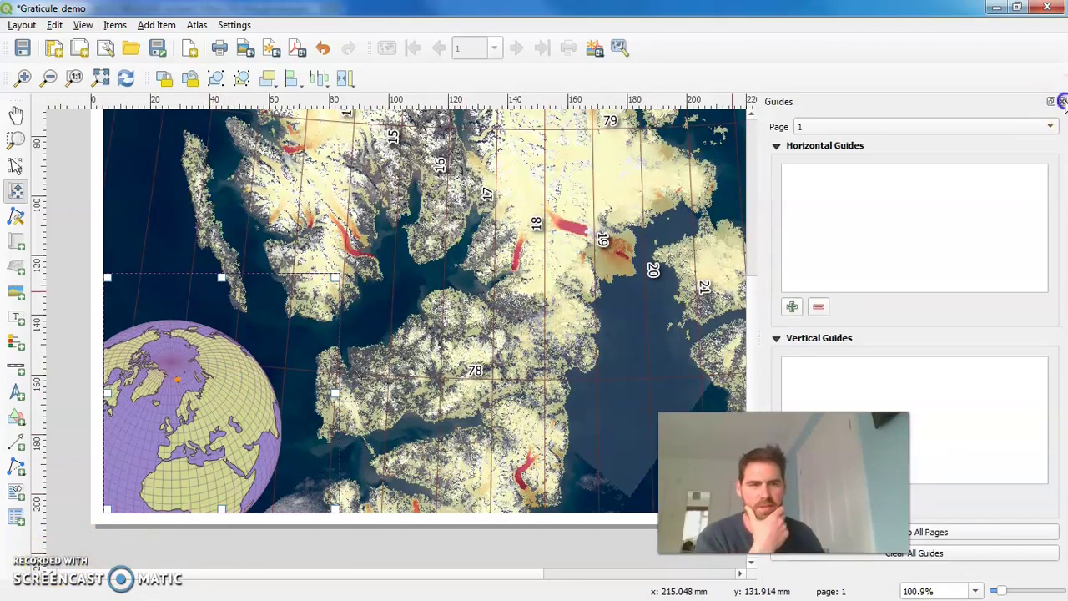
{"action": "left_click", "coordinate": [1058, 100]}
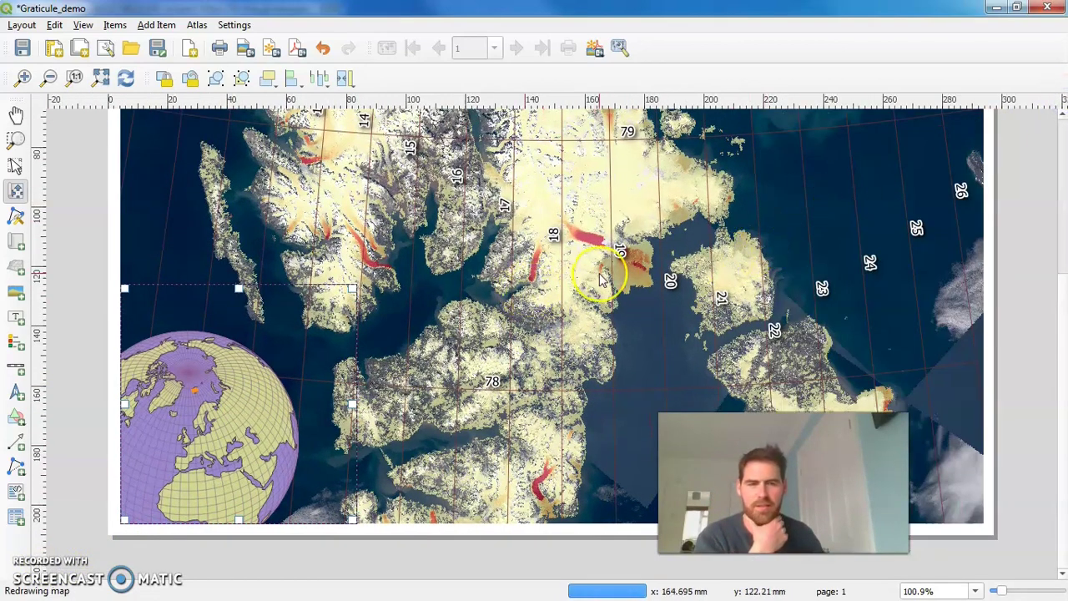